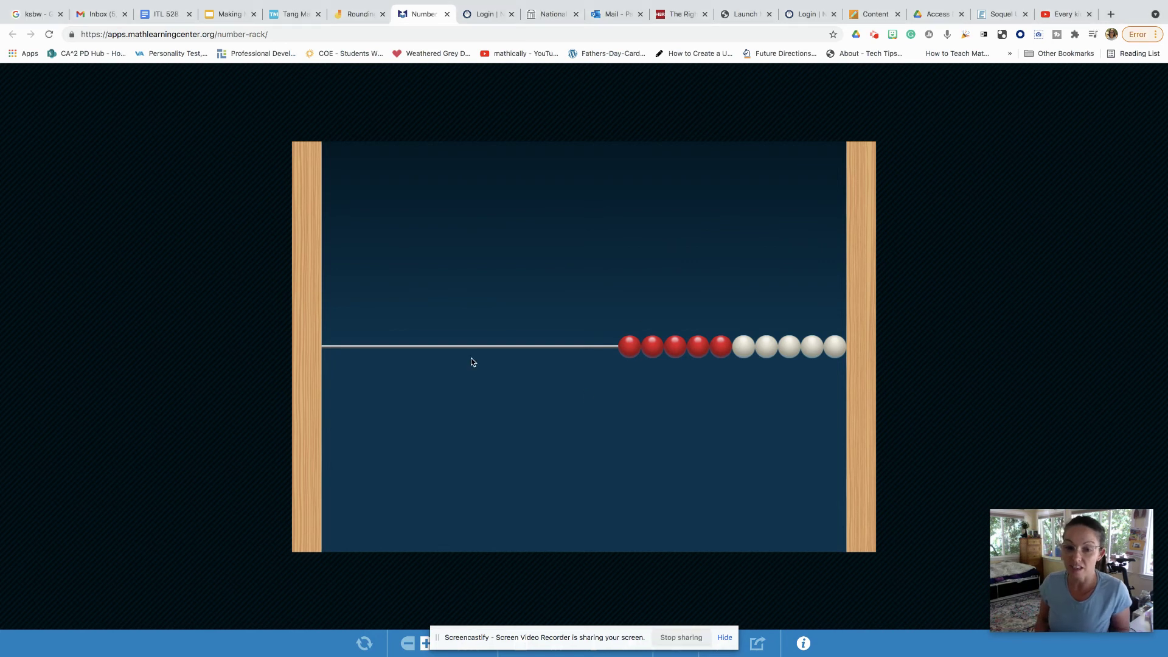
Slide five red beads and then two white beads to the left, leaving three white at right.
drag(628, 351, 415, 350)
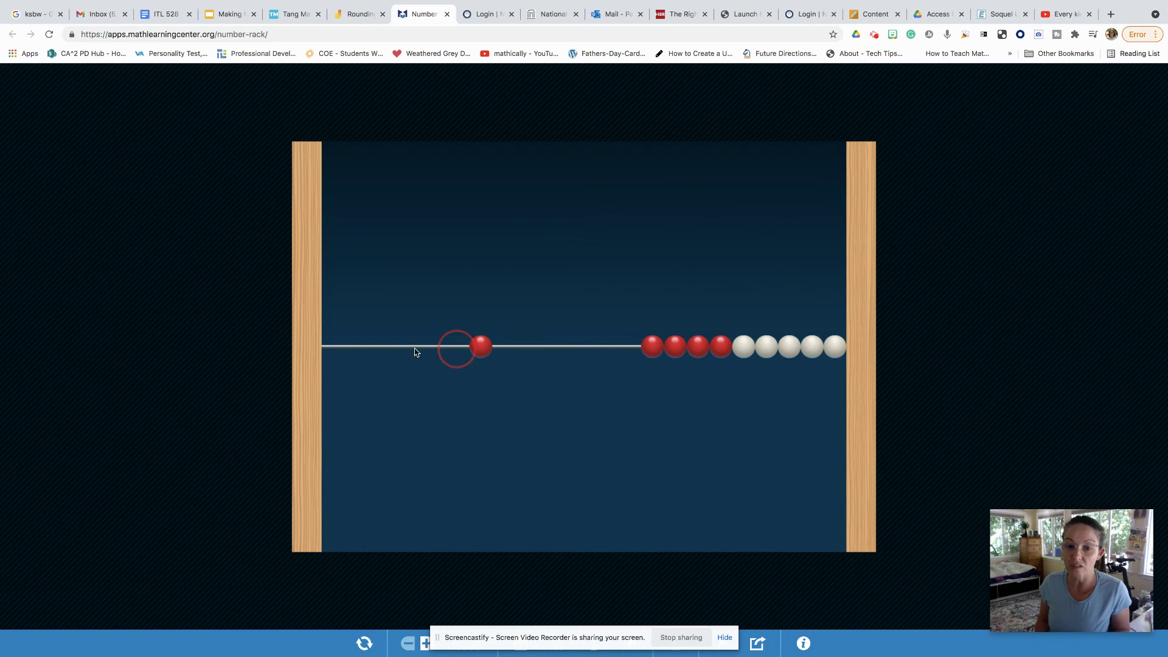
drag(641, 354, 380, 352)
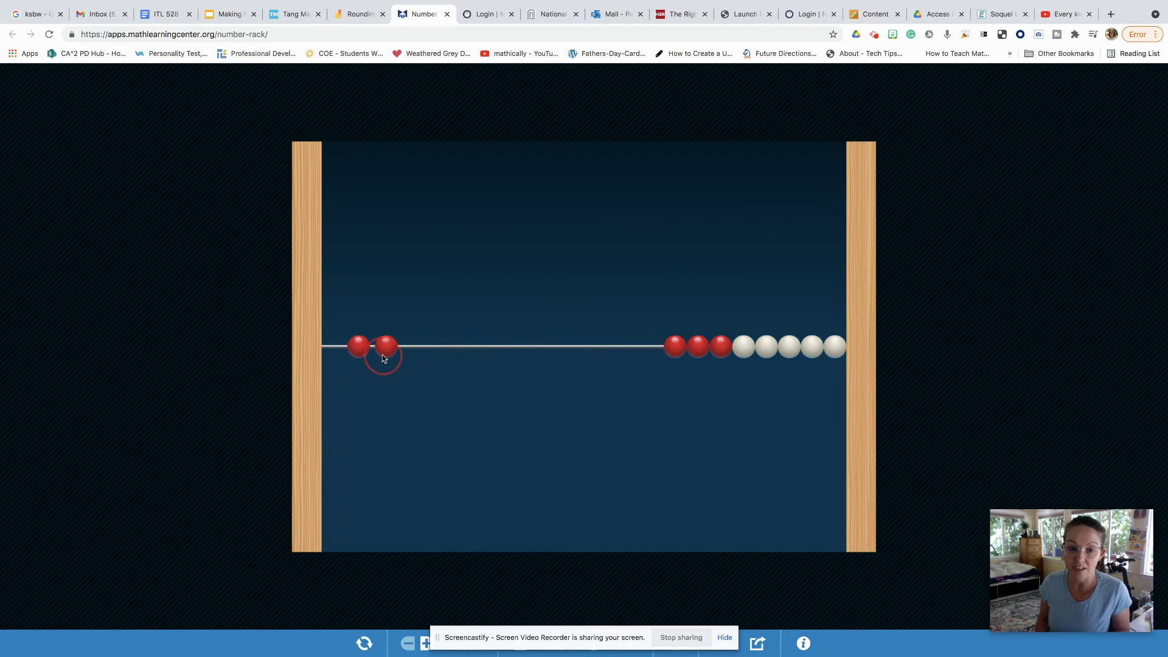
drag(670, 344, 449, 348)
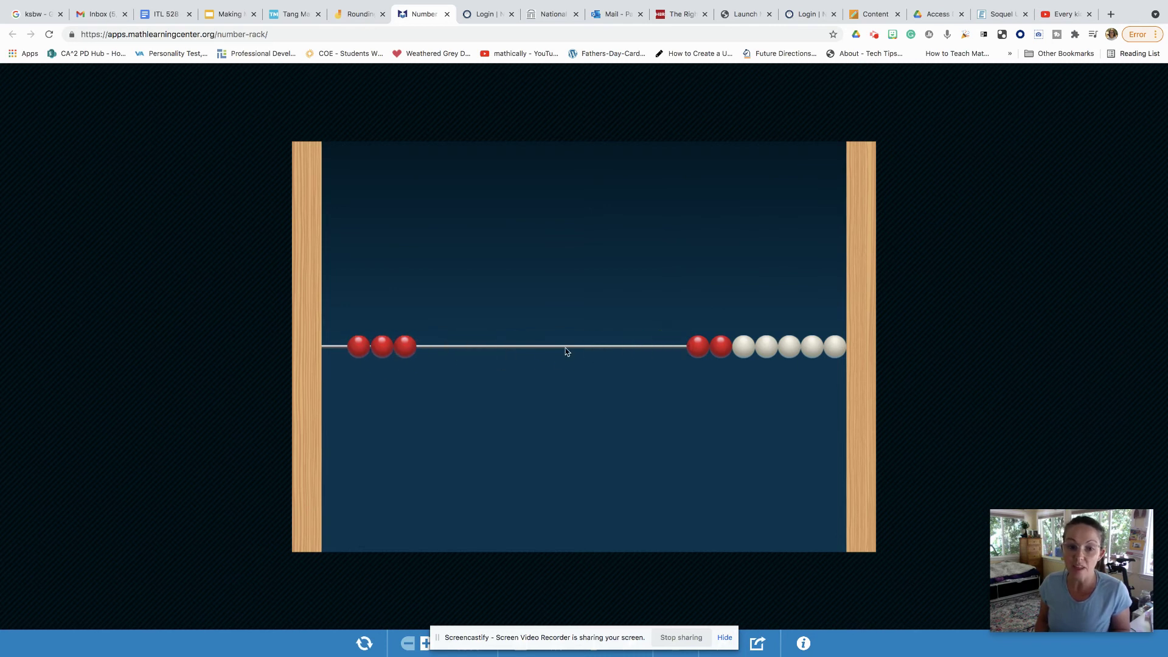
drag(688, 350, 448, 356)
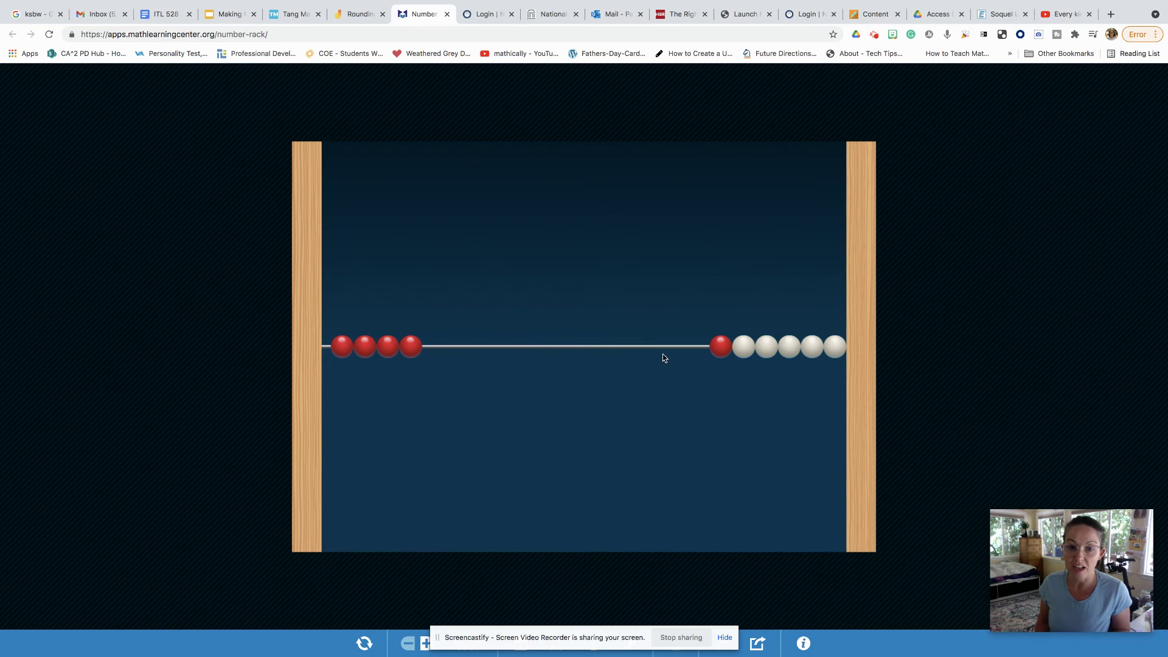
drag(713, 352, 413, 356)
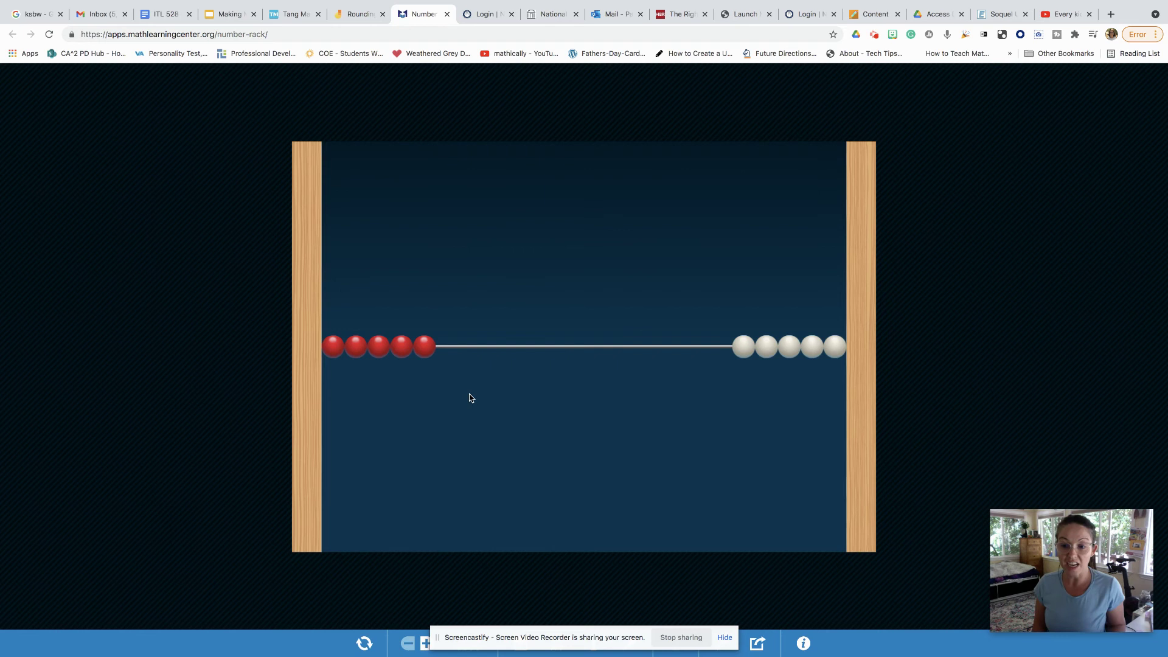
drag(744, 348, 406, 349)
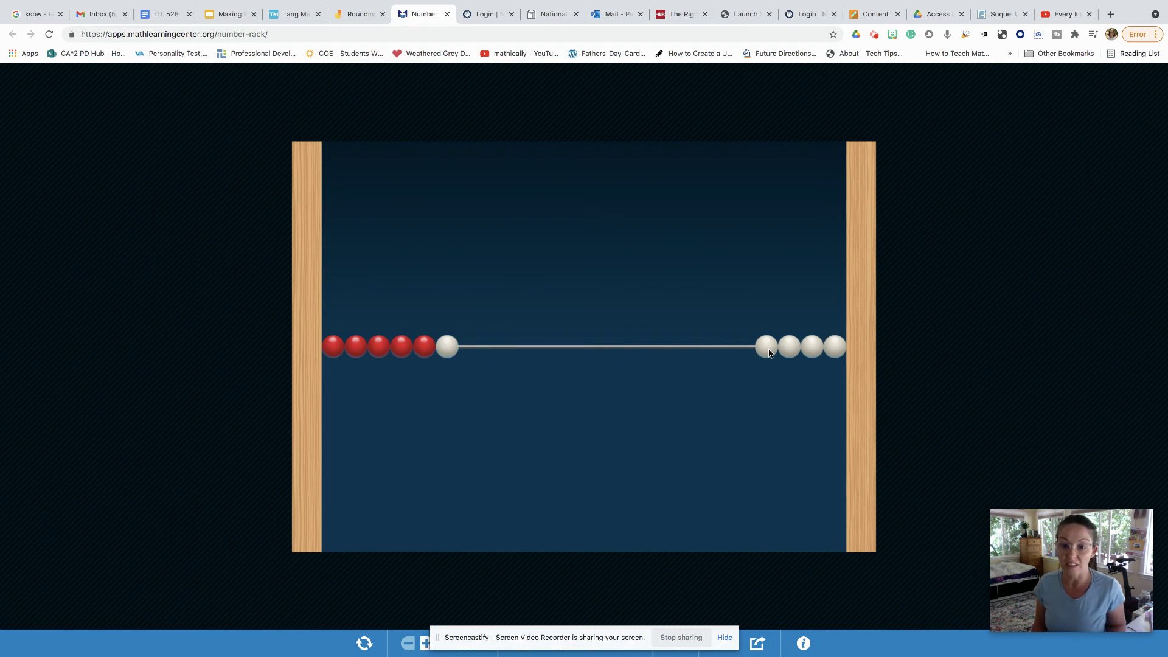
drag(767, 349, 449, 344)
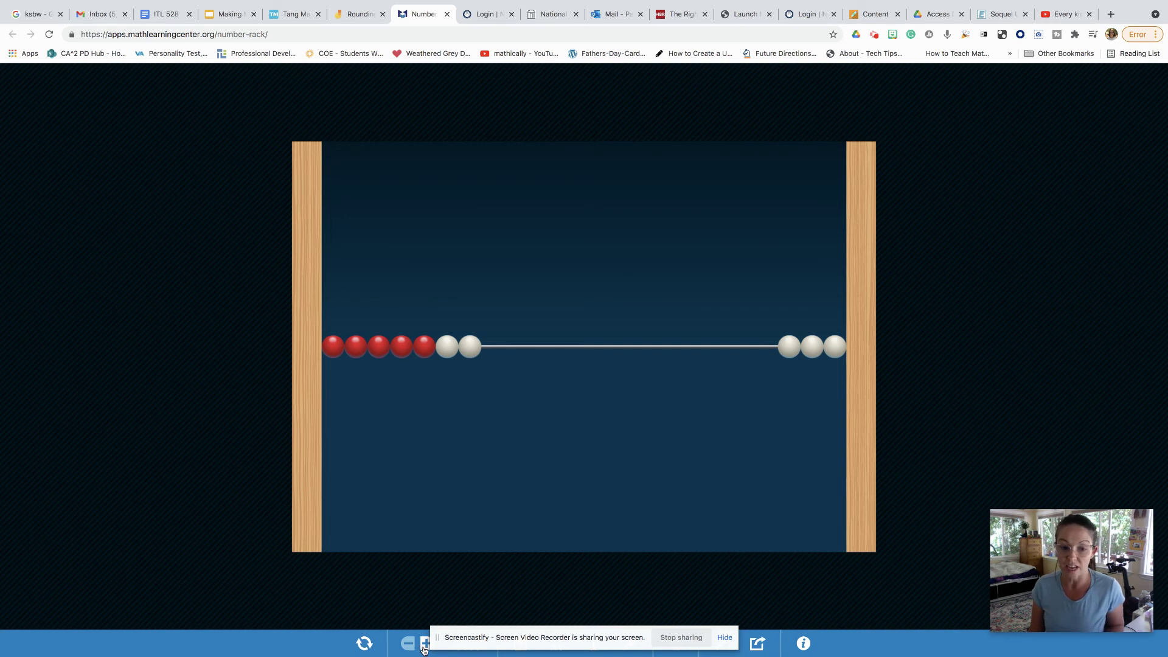
Add a second row, gather all ten beads left in both rows, then add a third row.
click(424, 648)
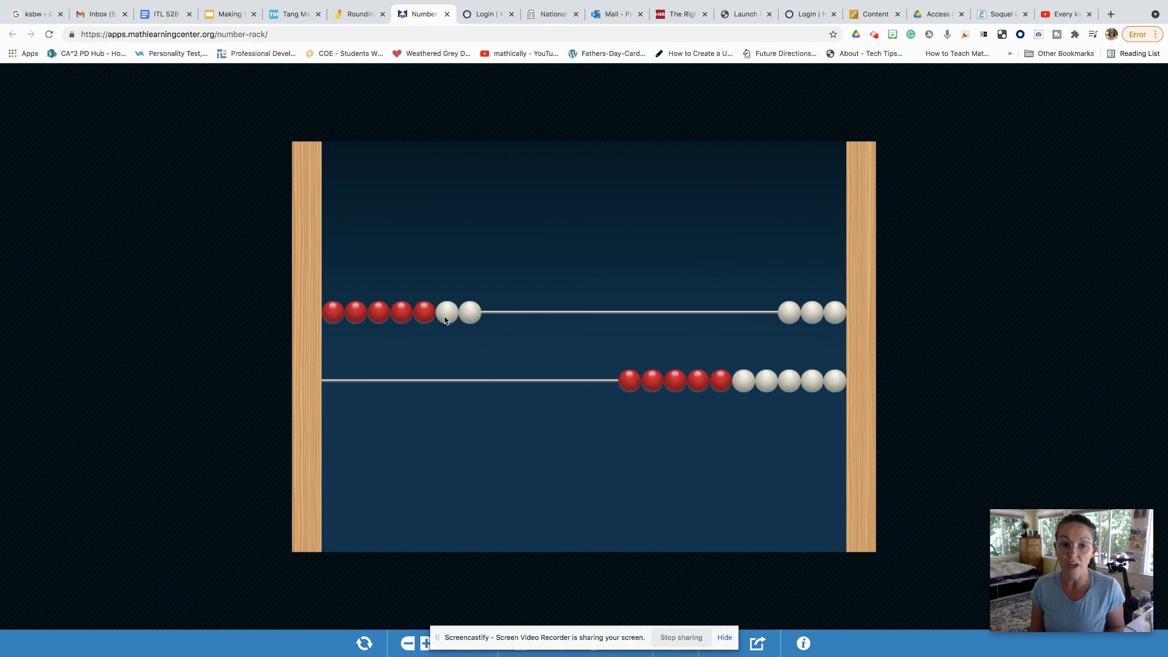
drag(450, 321, 537, 313)
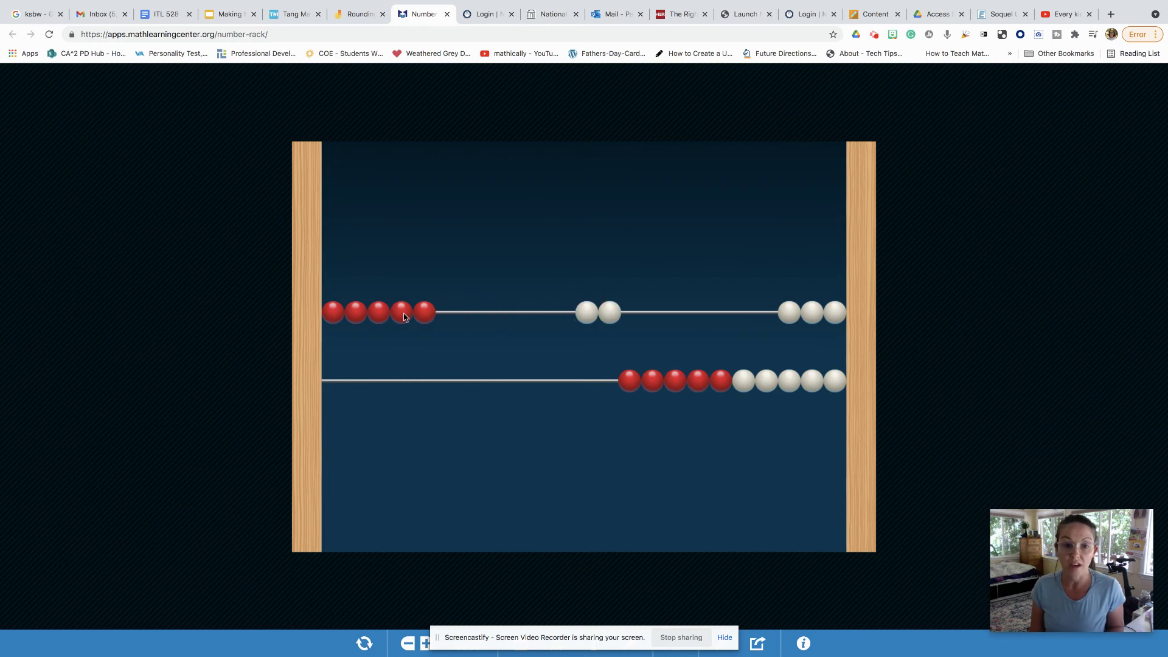
drag(419, 317, 466, 317)
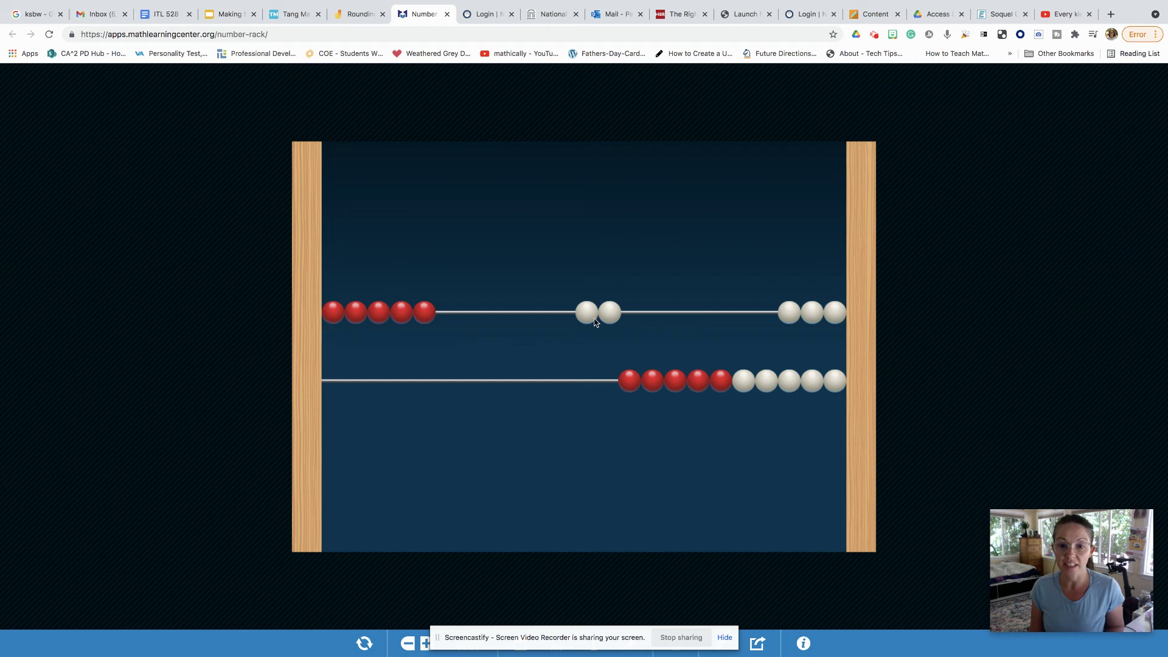
drag(724, 388, 488, 396)
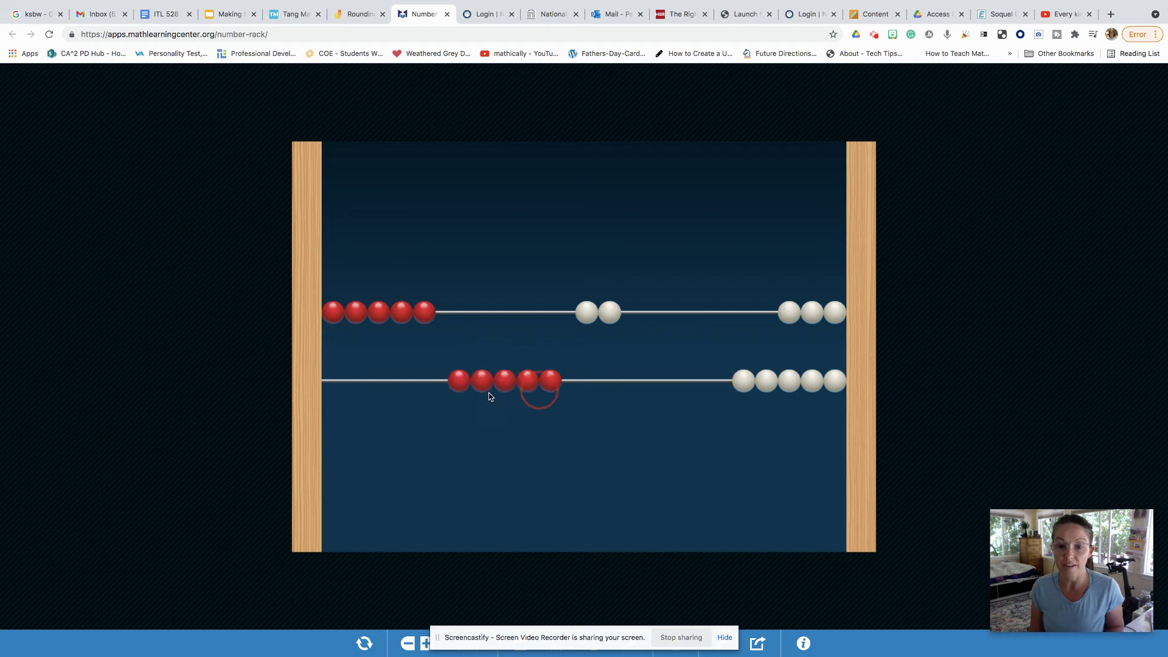
drag(841, 392, 539, 383)
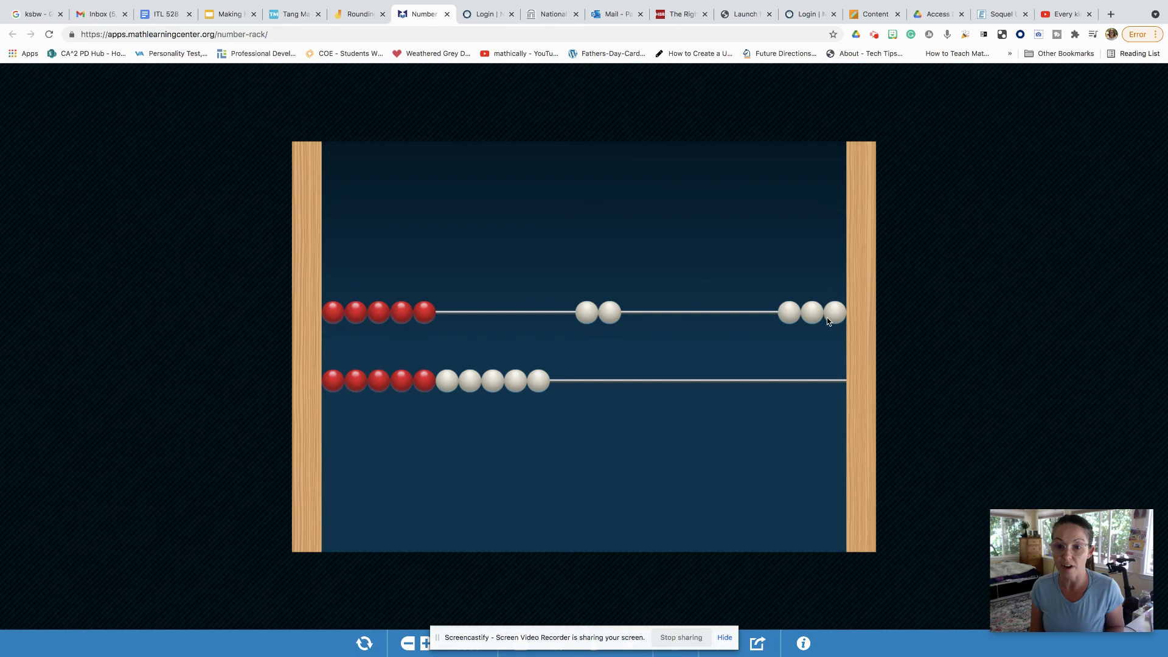
drag(834, 315, 481, 329)
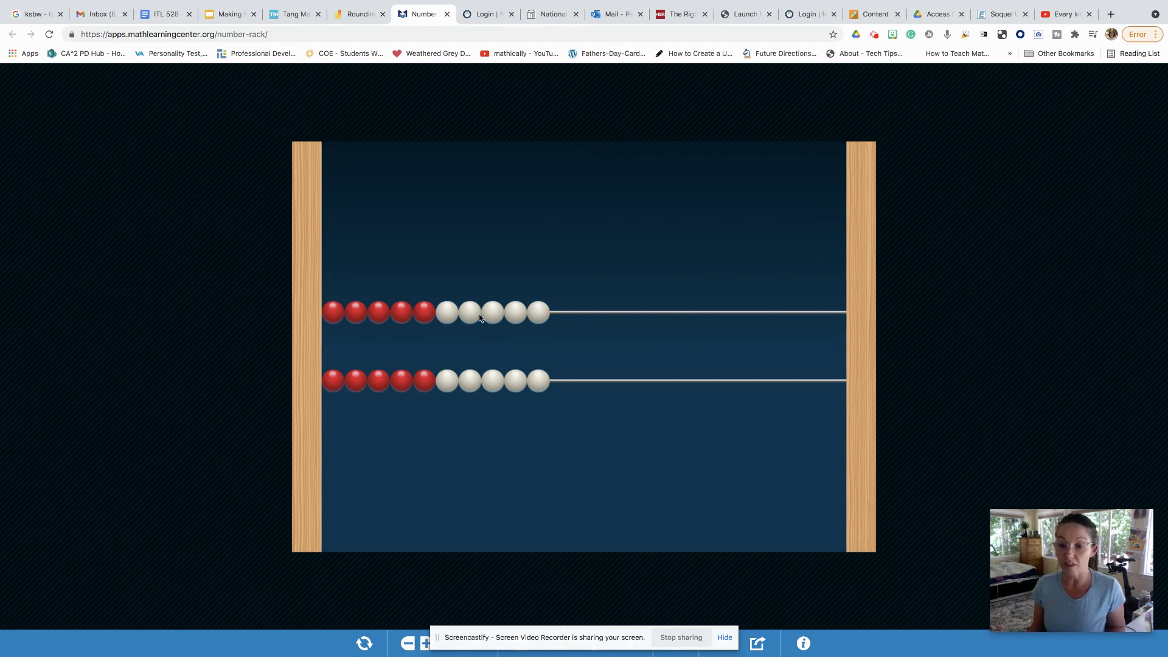
click(424, 646)
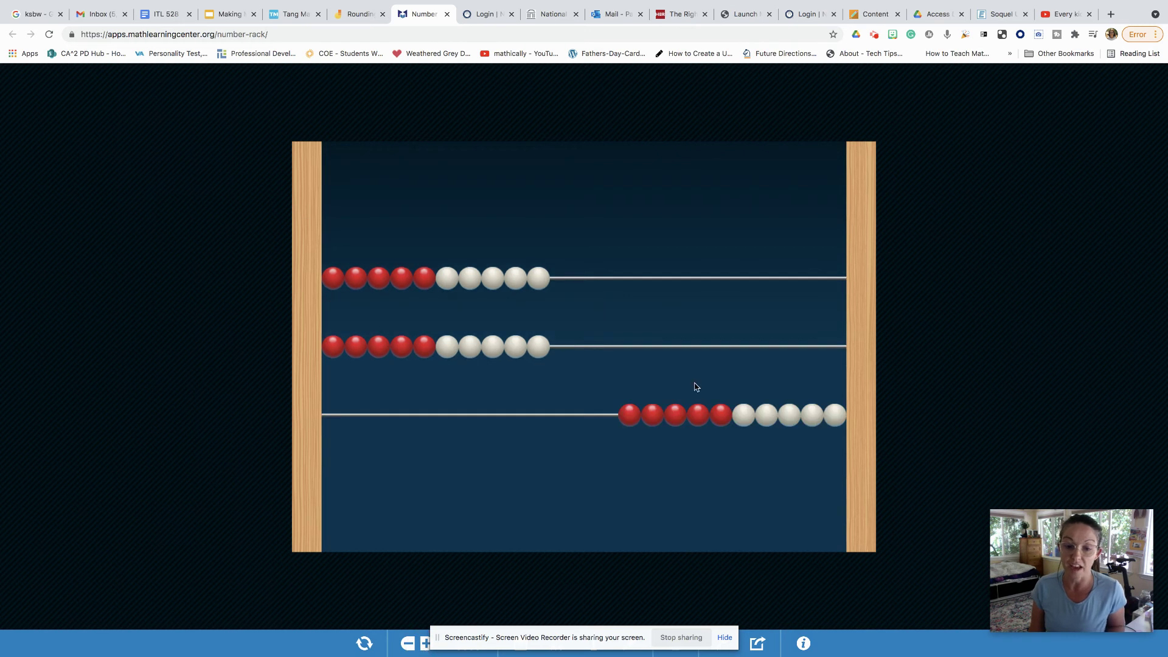
Slide the third row's ten beads left, then add a fourth row and slide its ten beads left.
click(827, 422)
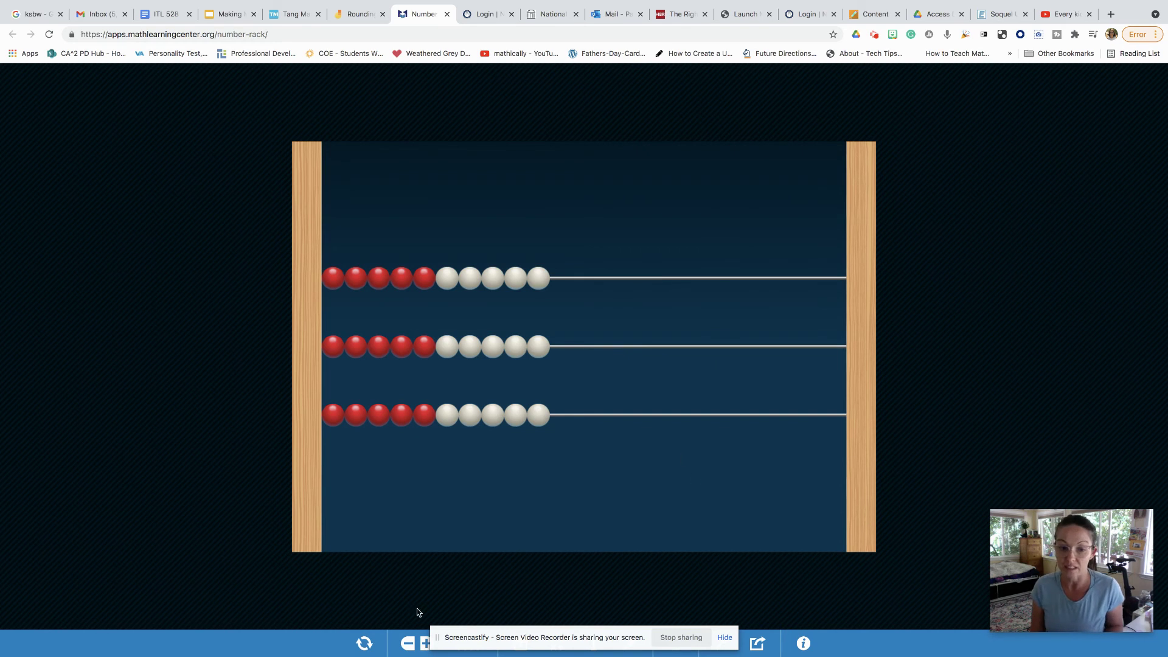
click(443, 646)
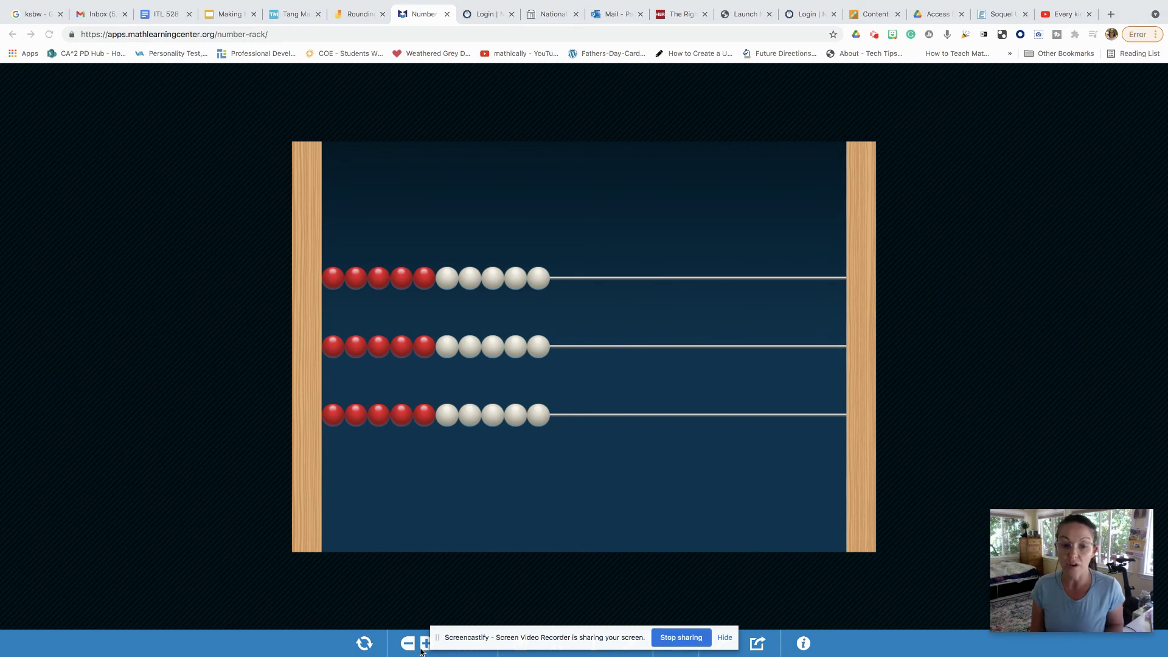
click(425, 652)
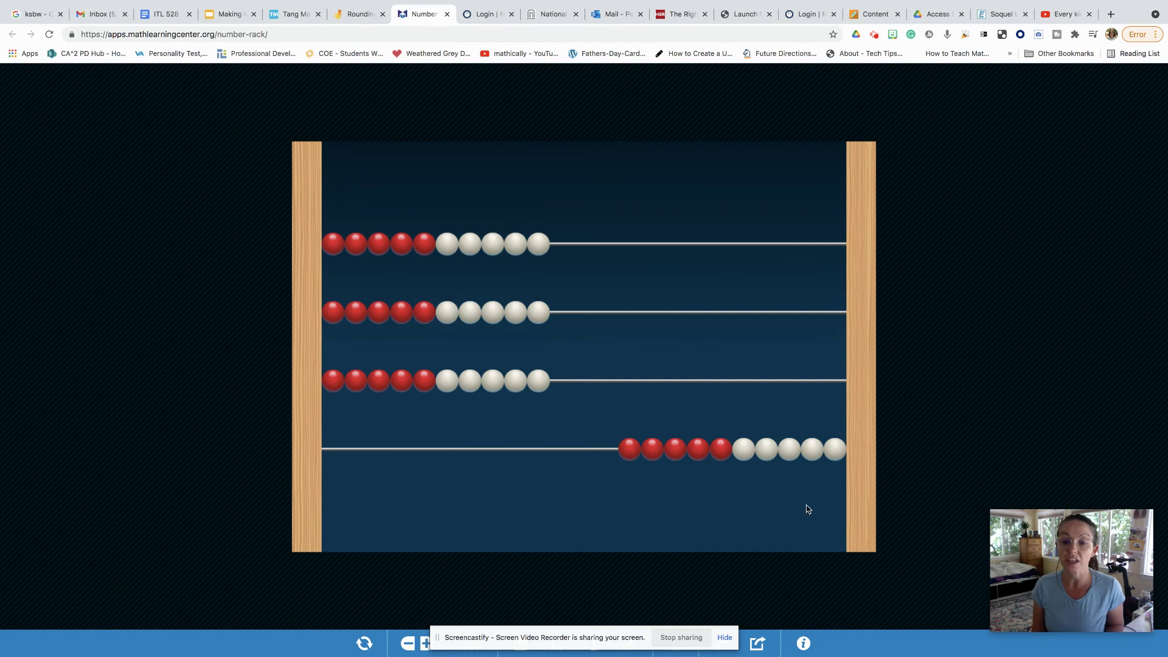
drag(841, 460, 655, 455)
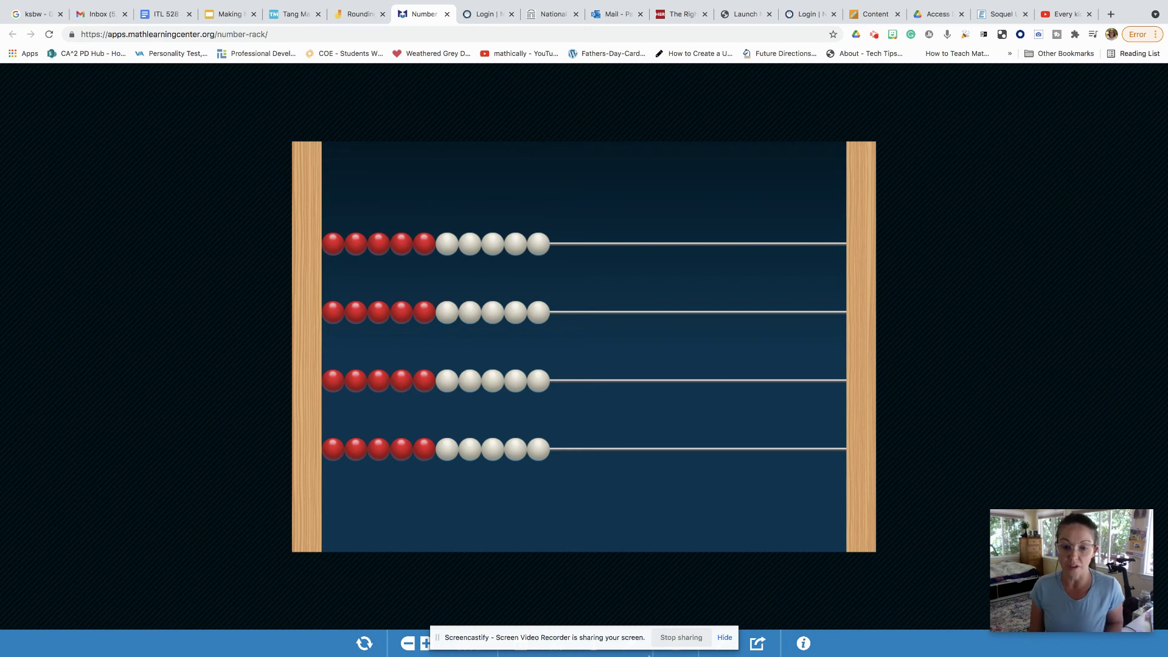
drag(487, 647, 492, 623)
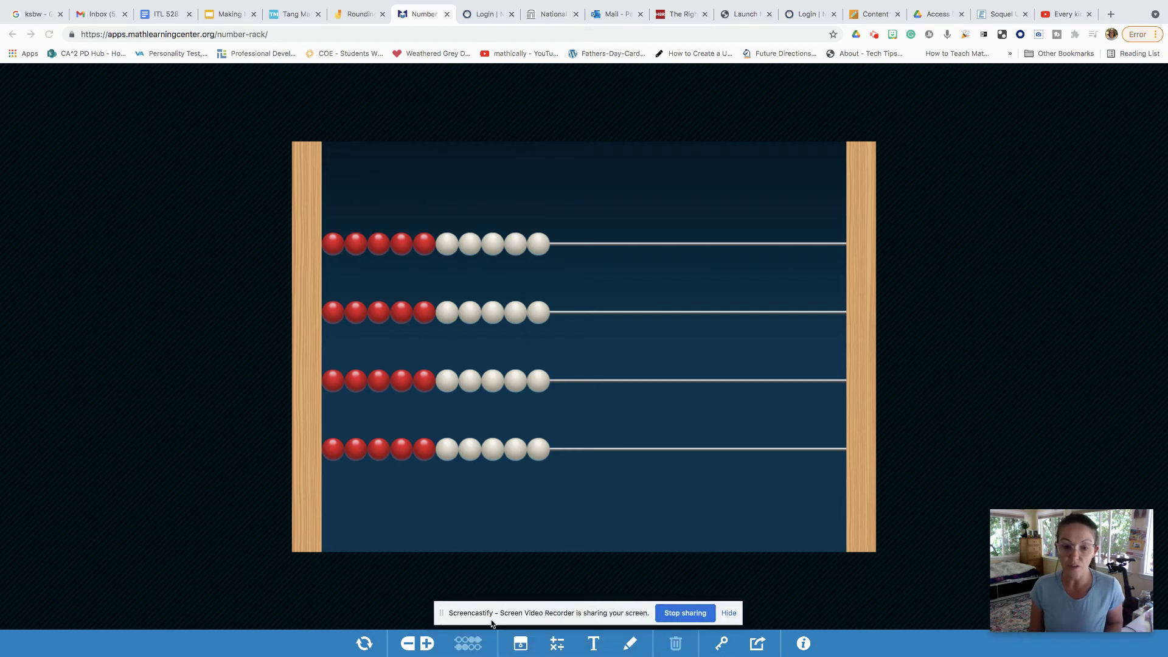
Choose the pen from the drawing tools and set its colour to red.
click(631, 645)
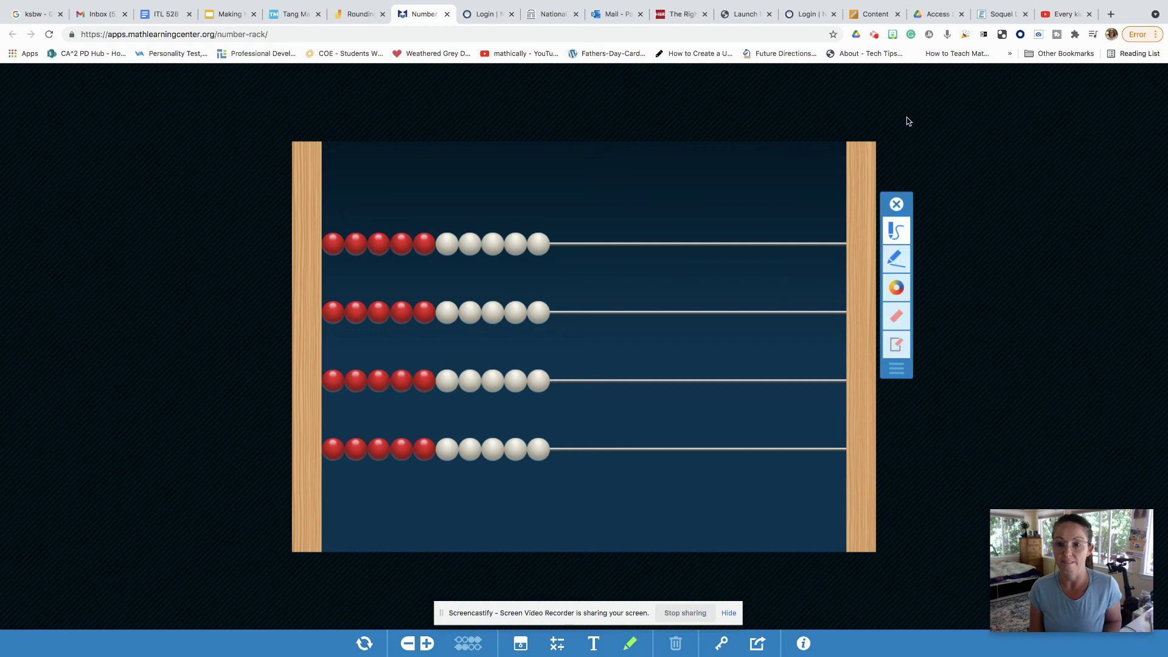
click(897, 234)
click(450, 166)
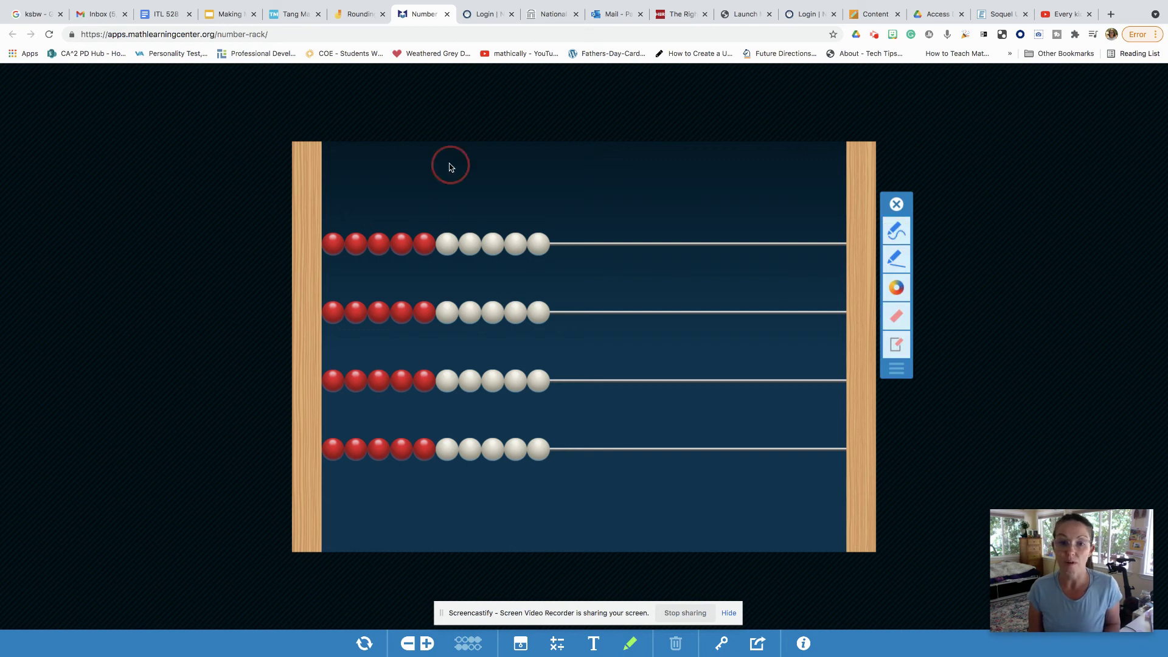
click(894, 297)
click(738, 289)
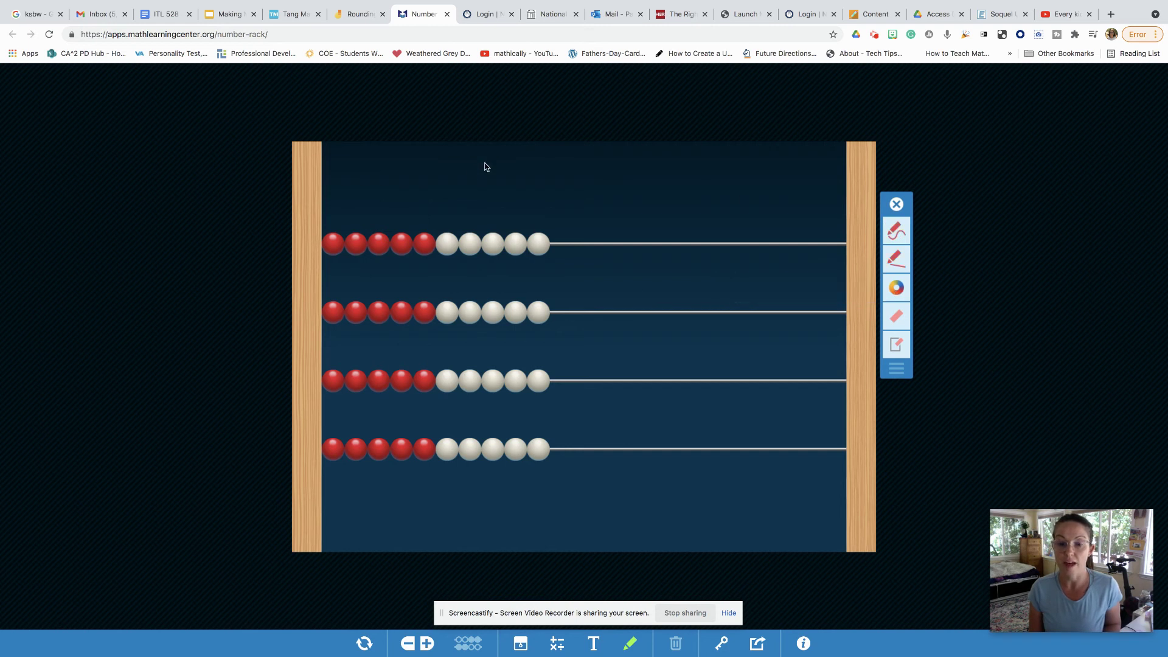
Handwrite 32 + 21 in red above the top row of beads.
drag(436, 177, 483, 164)
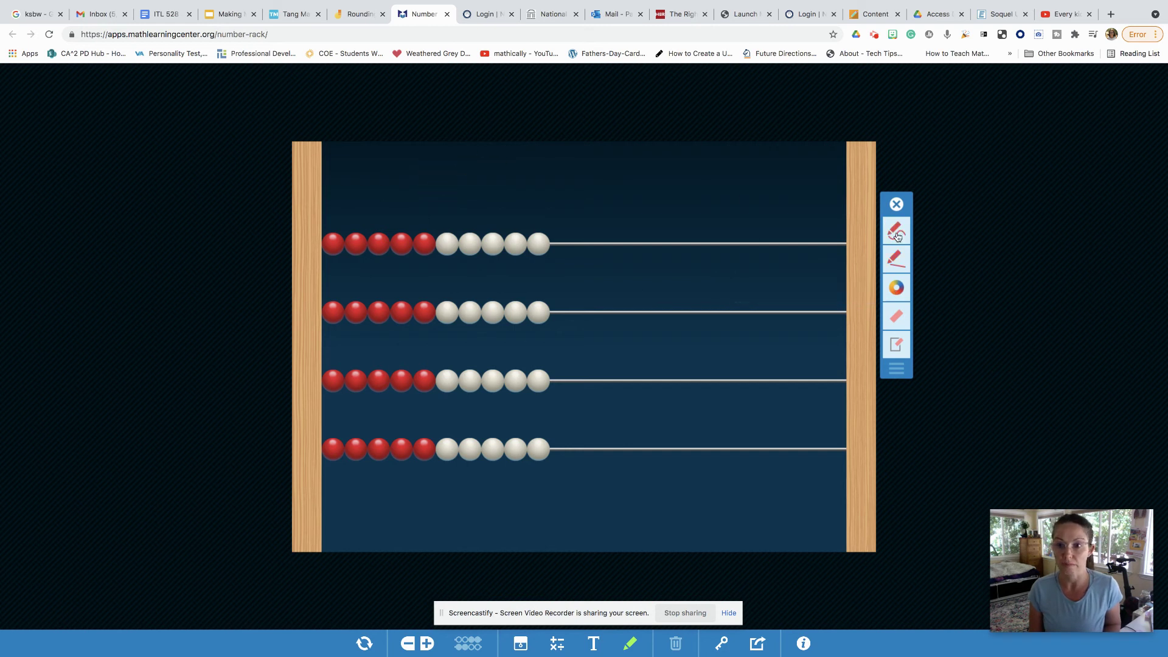
click(897, 234)
click(465, 175)
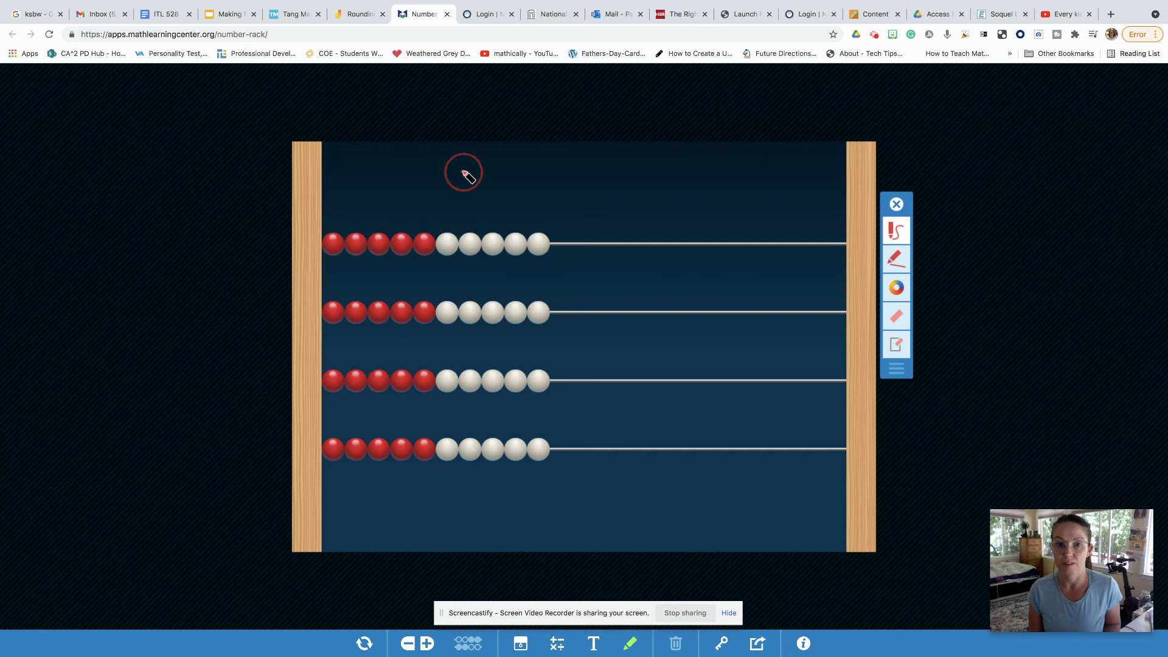
mouse_move(466, 175)
mouse_down()
mouse_move(487, 182)
mouse_move(458, 204)
mouse_move(503, 162)
mouse_move(503, 199)
mouse_move(517, 207)
mouse_move(565, 173)
mouse_move(536, 190)
mouse_up()
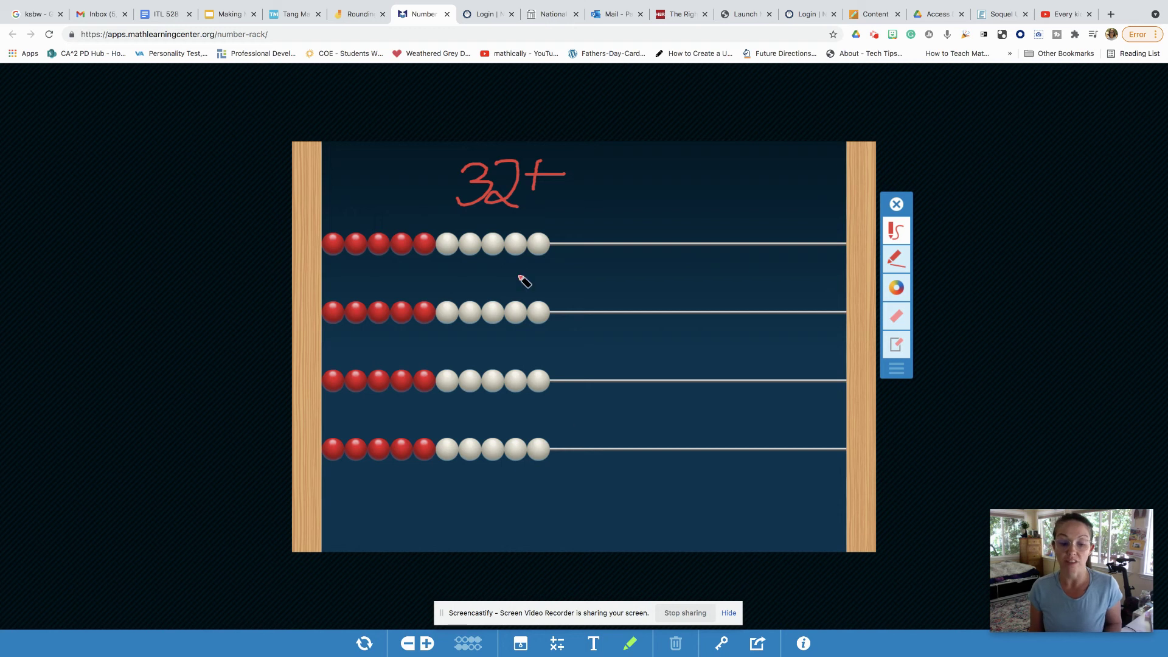
mouse_move(569, 174)
mouse_down()
mouse_move(594, 164)
mouse_move(572, 206)
mouse_move(595, 210)
mouse_up()
click(612, 178)
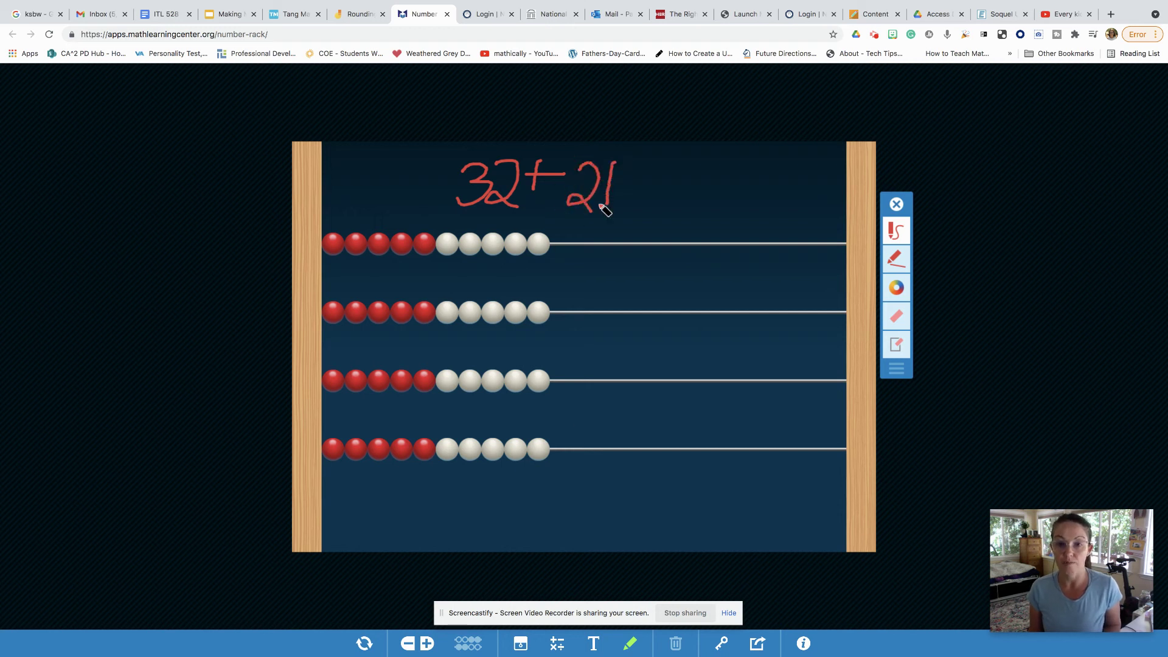
Push the top two rows right and two white beads of the third row right, leaving 8.
click(896, 205)
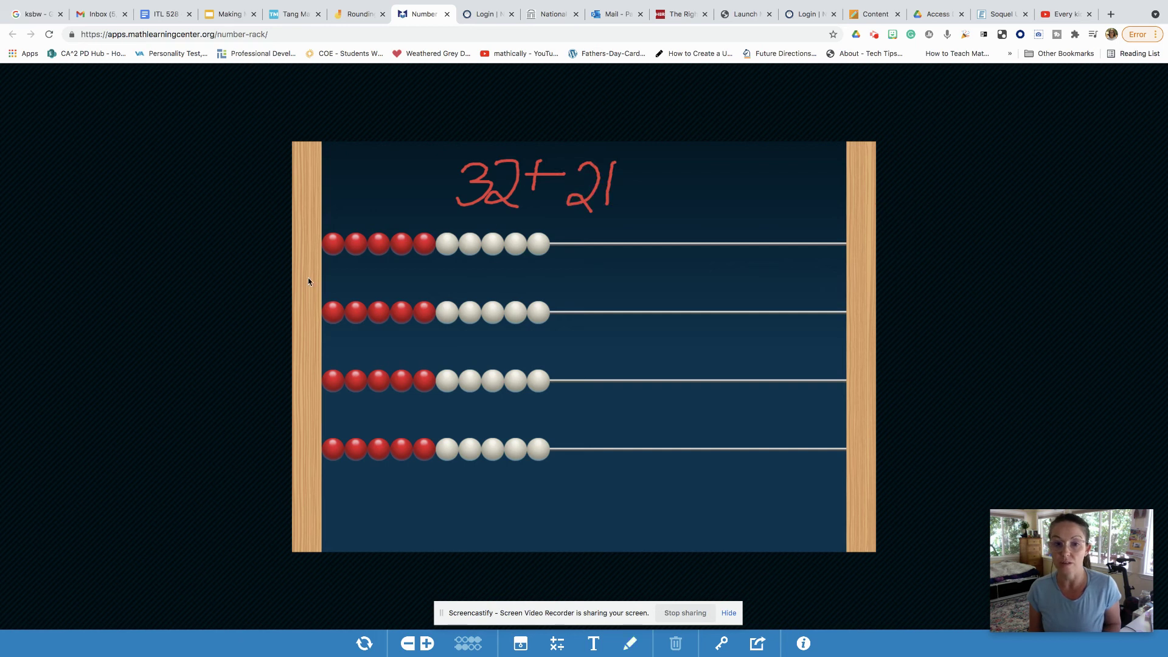
drag(334, 250, 641, 244)
drag(335, 311, 643, 302)
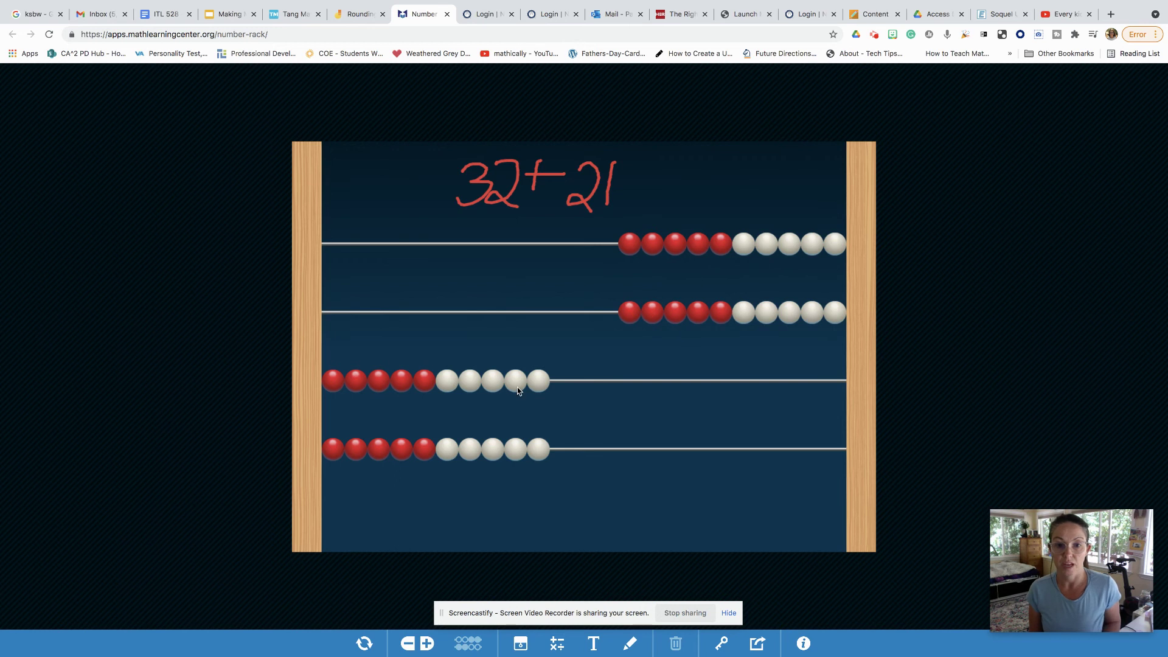
drag(524, 382, 847, 369)
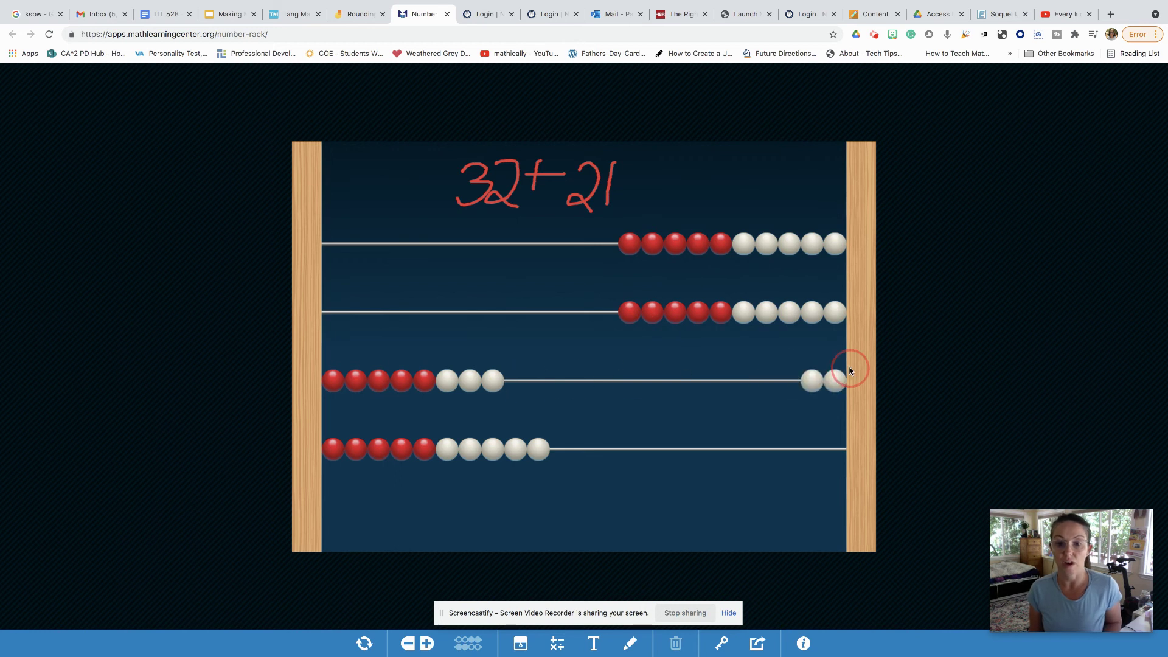
Add fifth and sixth rows, push the fourth row right, and leave nine beads left on the sixth.
click(426, 646)
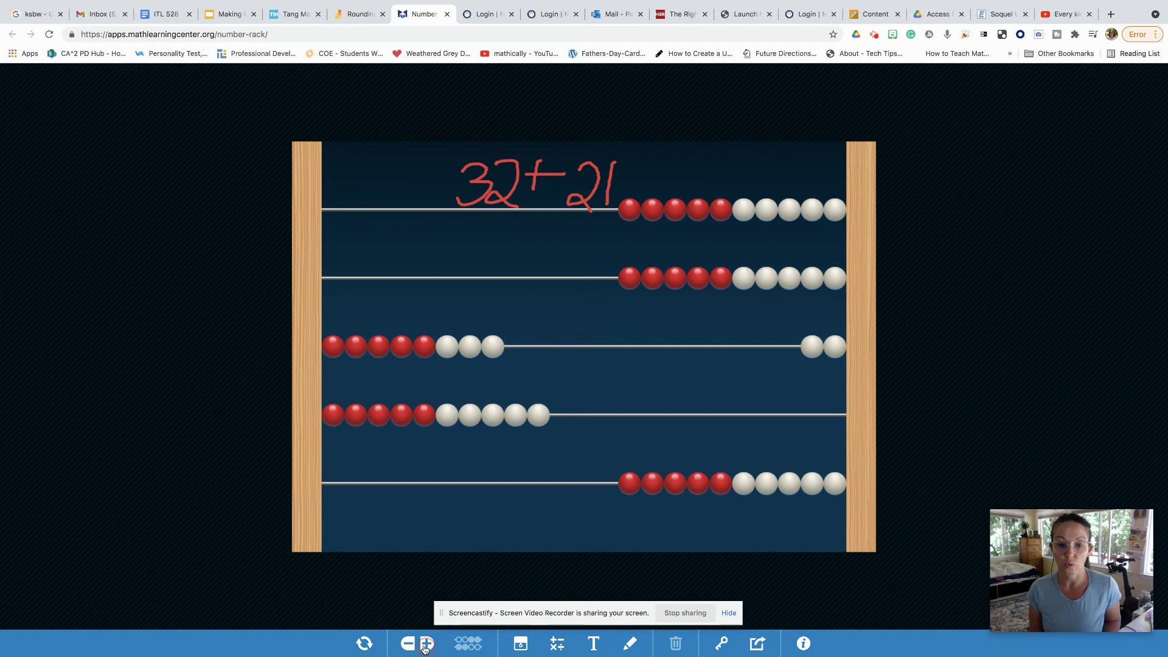
click(332, 419)
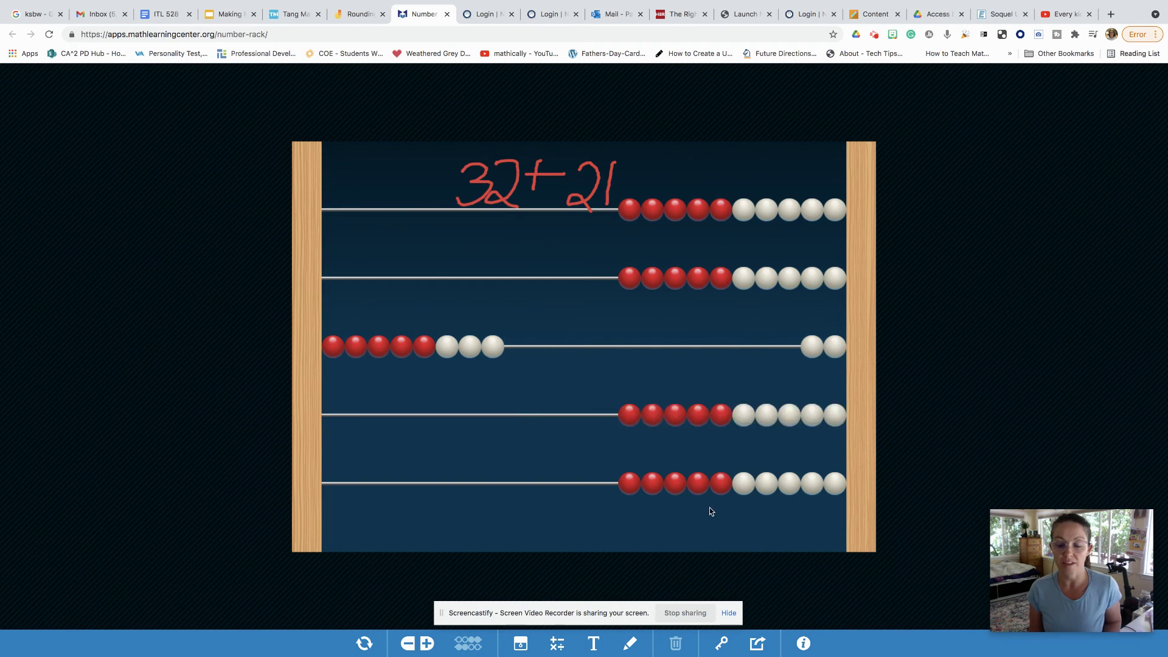
click(427, 643)
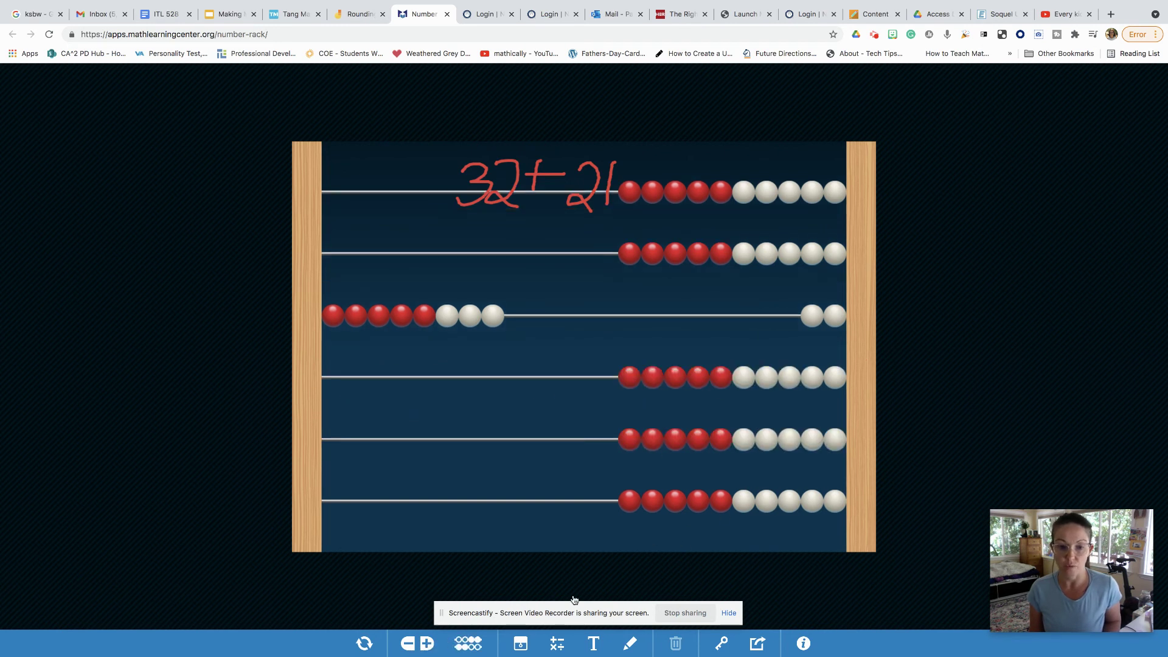
click(839, 508)
drag(531, 500, 834, 498)
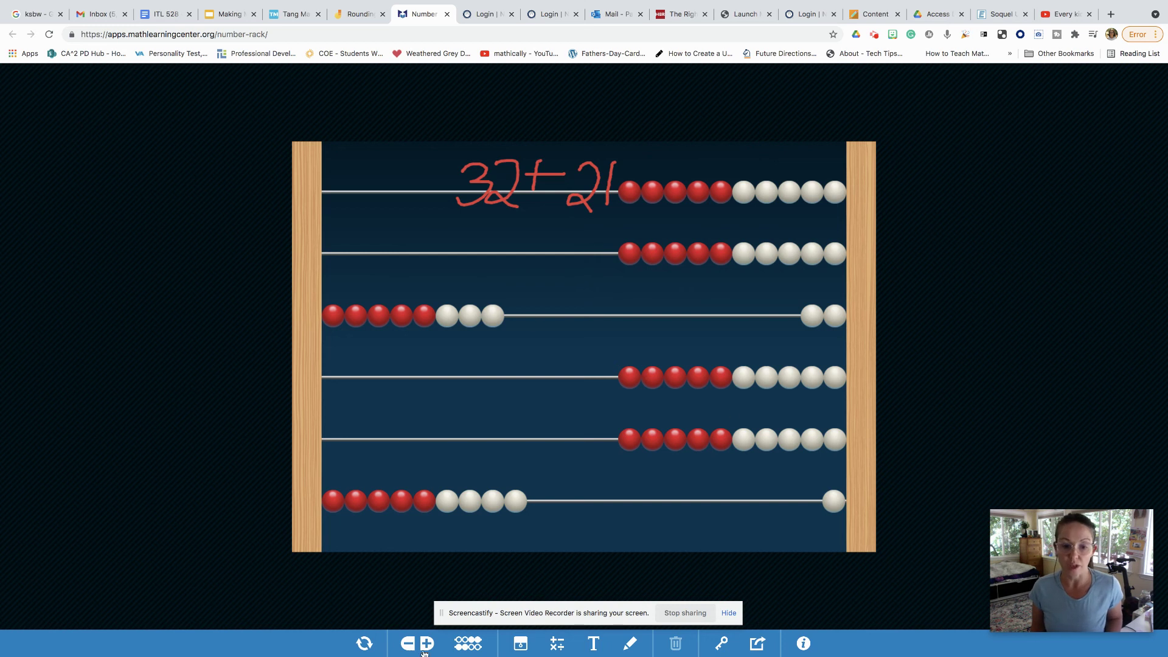
Clear all work and leave the top row's ten beads plus one fourth-row bead at left.
click(364, 643)
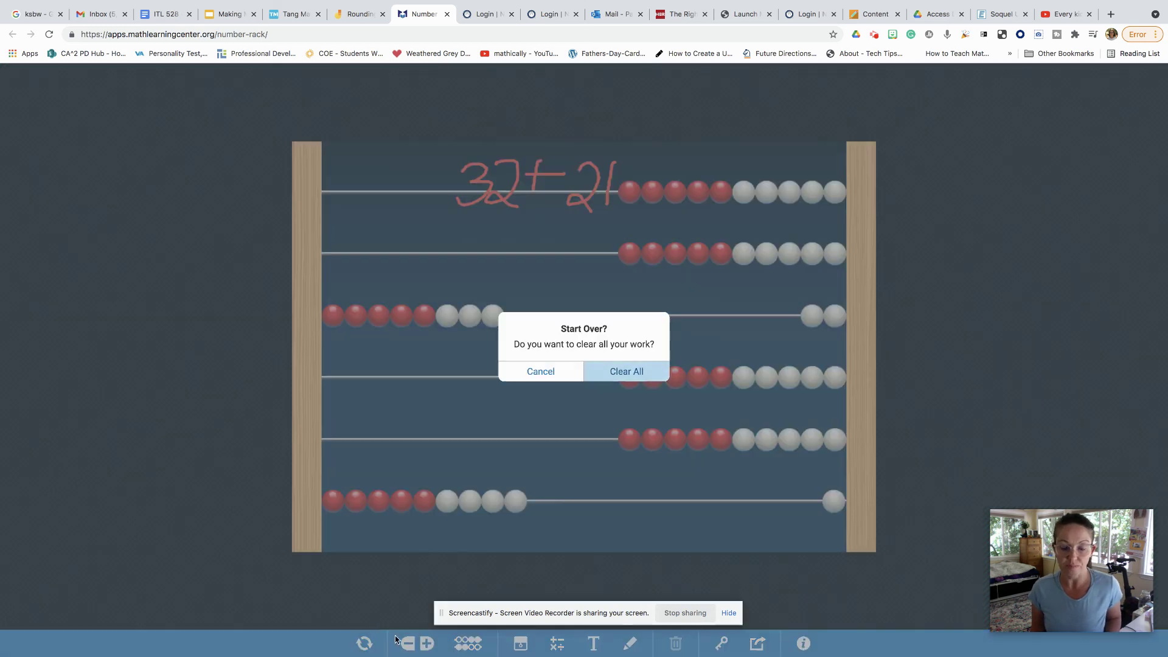
click(616, 373)
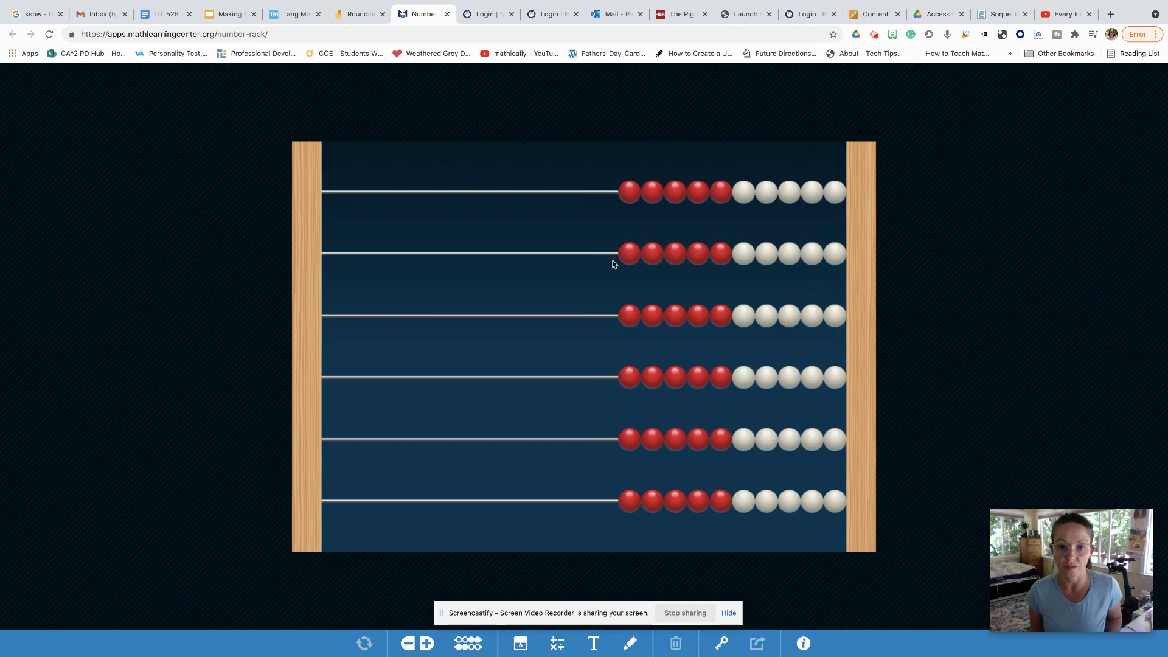
click(831, 195)
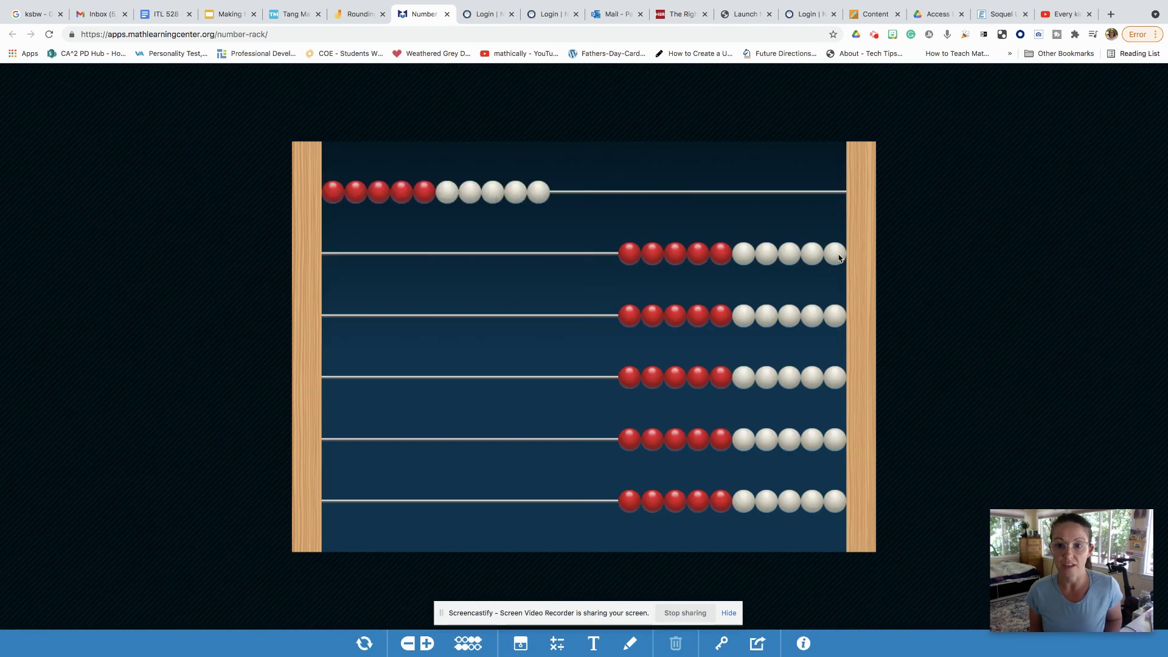
click(838, 258)
click(835, 318)
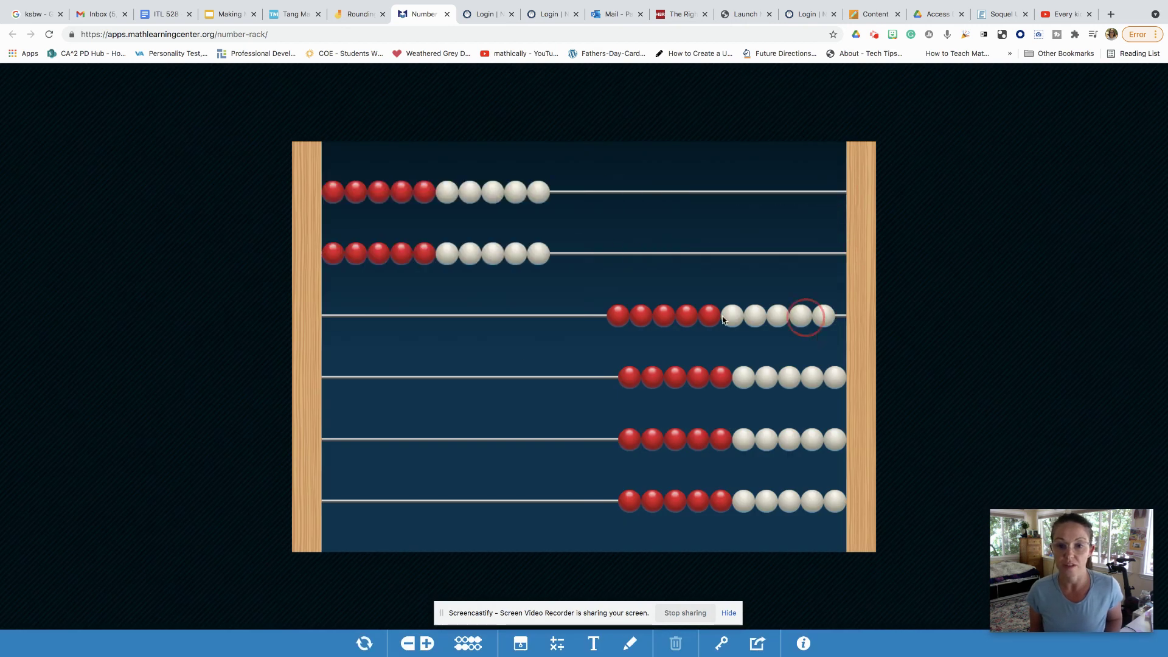
drag(640, 375, 320, 380)
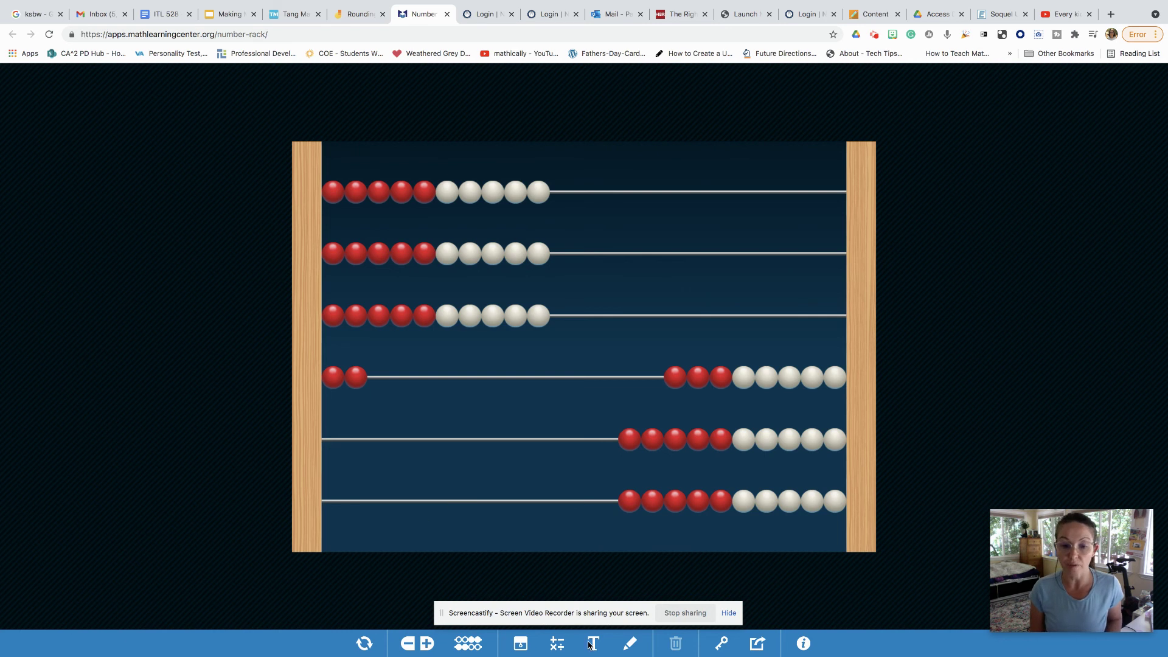
click(332, 318)
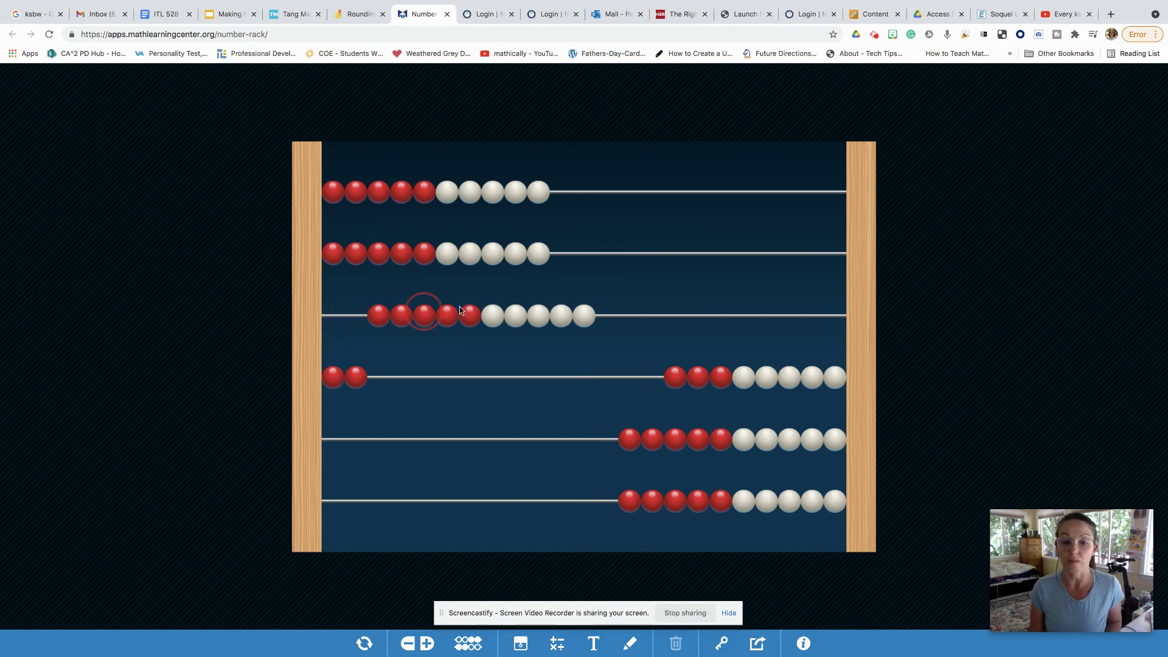
drag(333, 257, 707, 248)
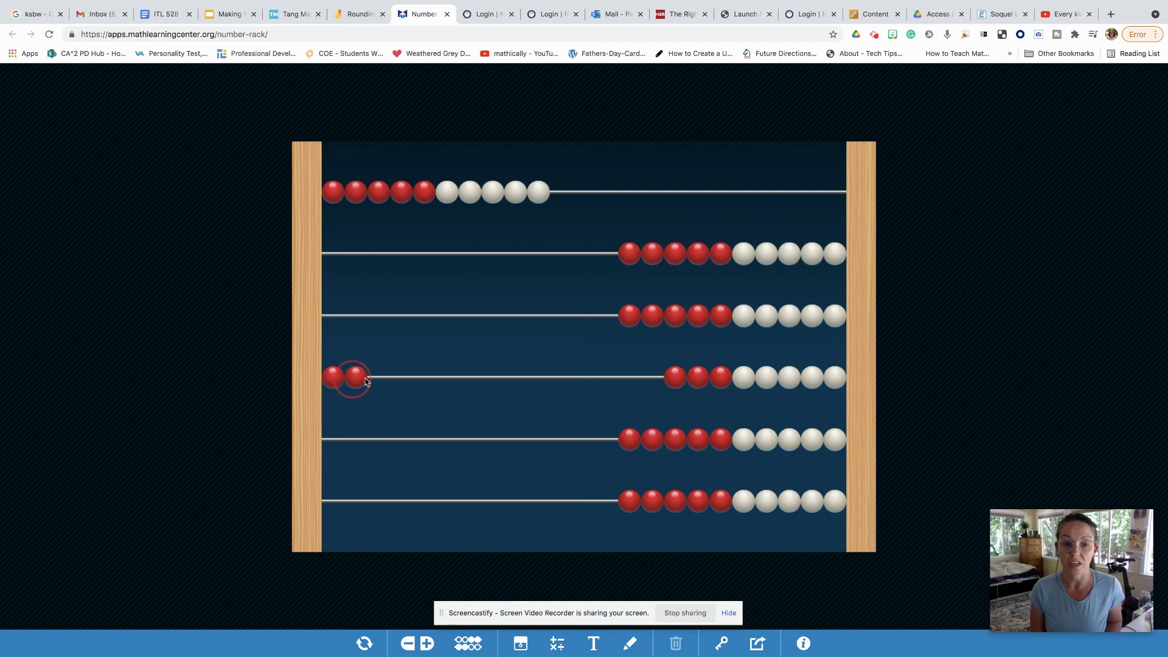
drag(352, 381, 687, 365)
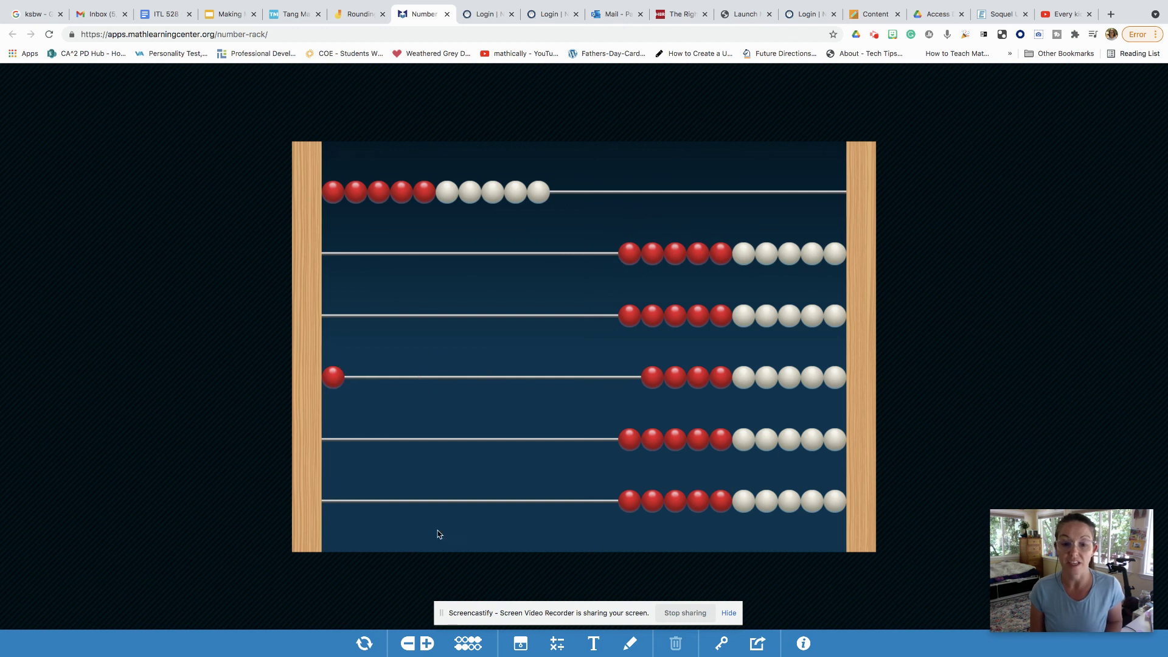
Circle the top row's ten beads and the single fourth-row bead in red.
click(630, 644)
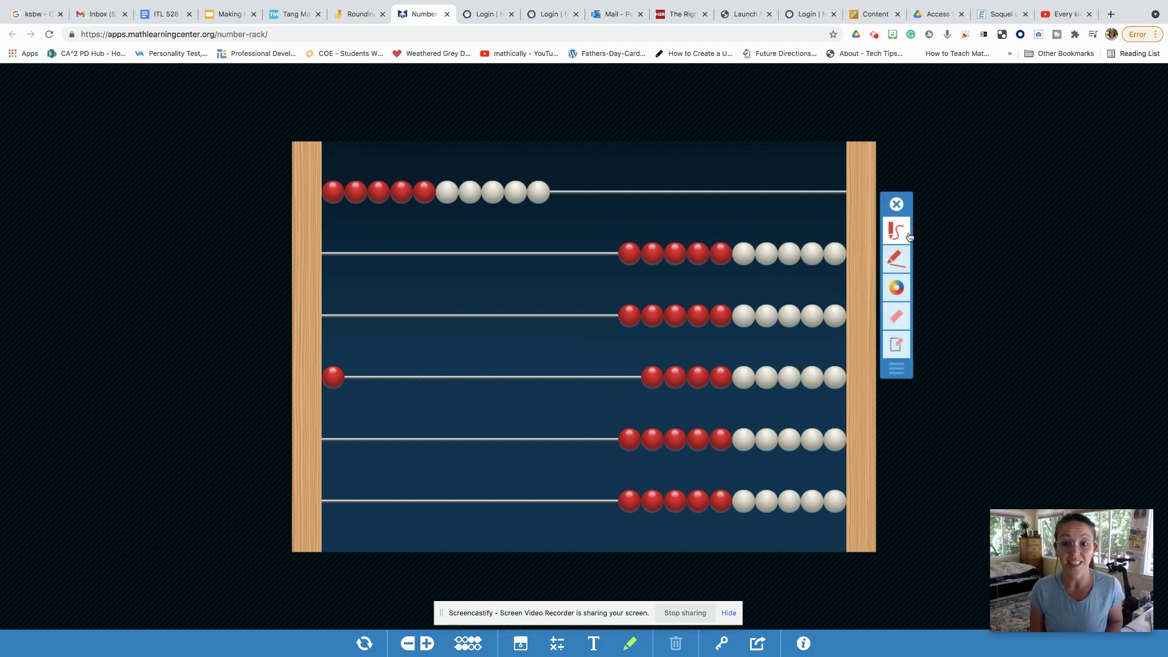
mouse_move(327, 173)
mouse_down()
mouse_move(598, 191)
mouse_move(344, 256)
mouse_move(383, 166)
mouse_up()
click(305, 386)
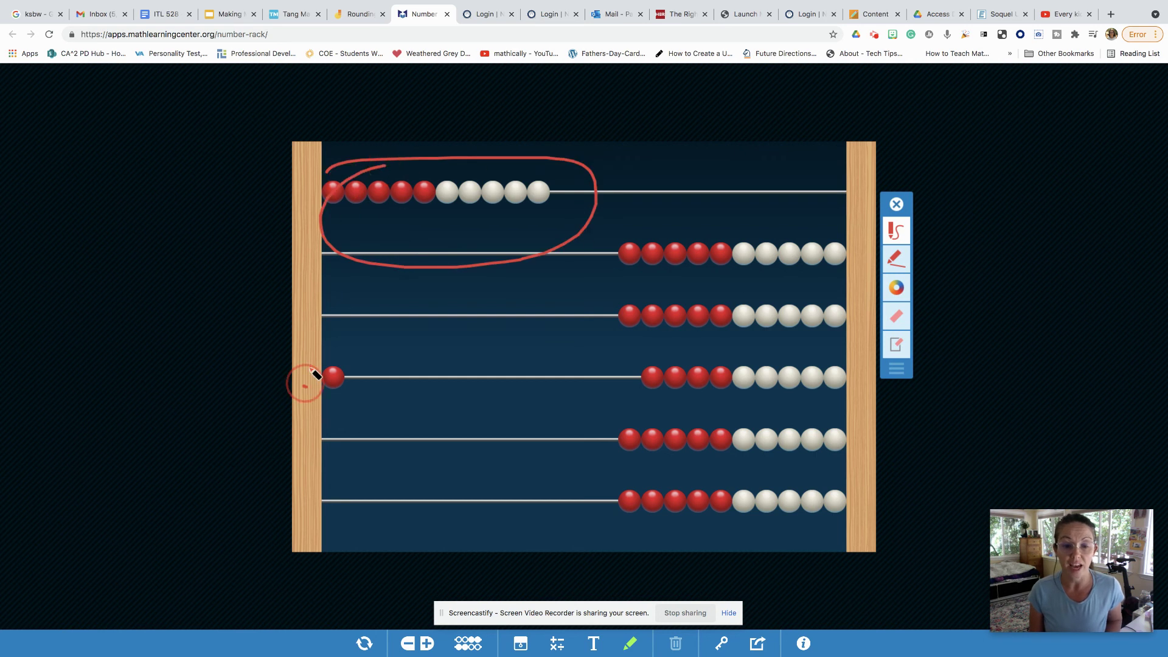
mouse_move(311, 370)
mouse_down()
mouse_move(330, 358)
mouse_move(326, 407)
mouse_move(319, 368)
mouse_up()
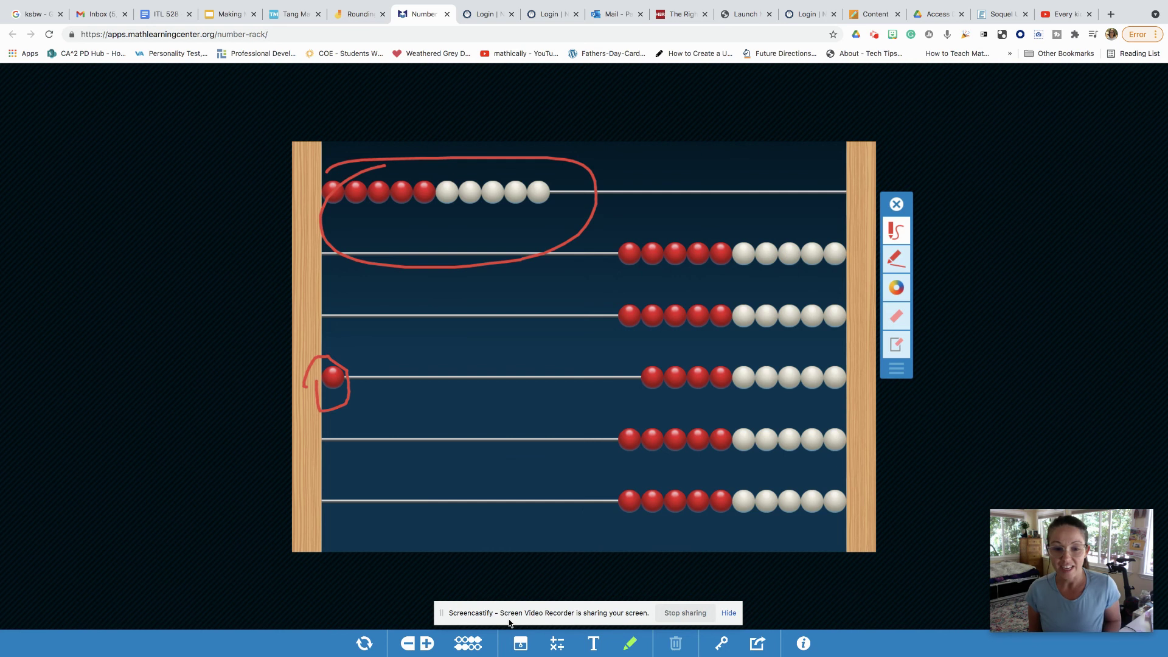
Clear all work from the rack and set the pen colour to green.
click(364, 643)
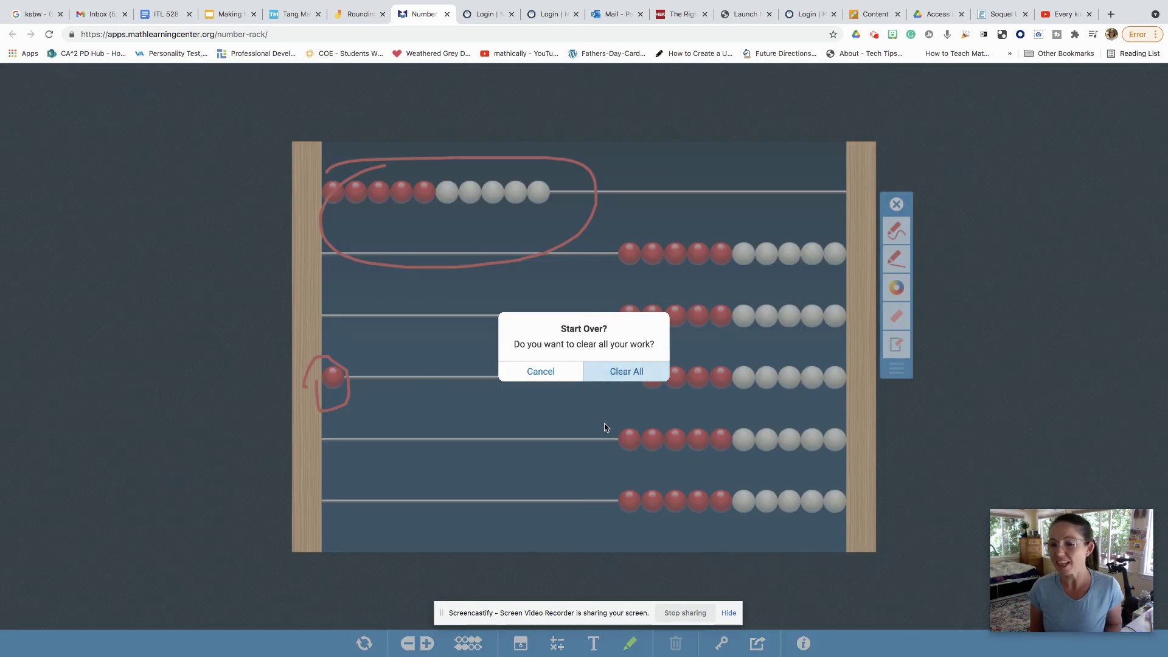
click(625, 376)
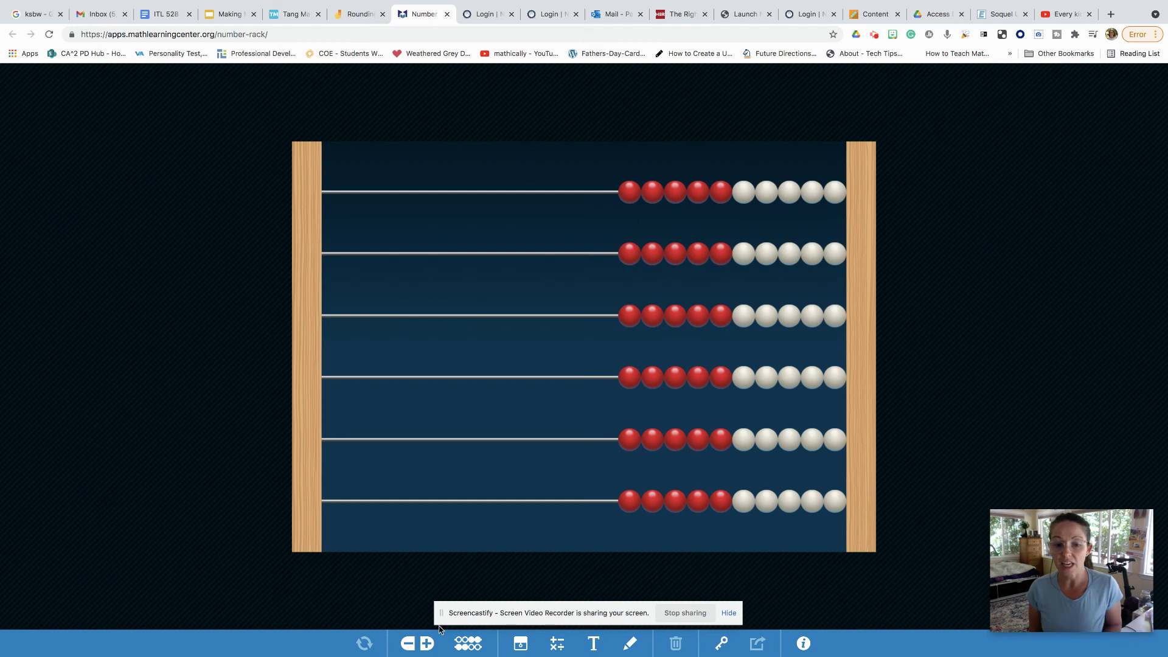
click(629, 643)
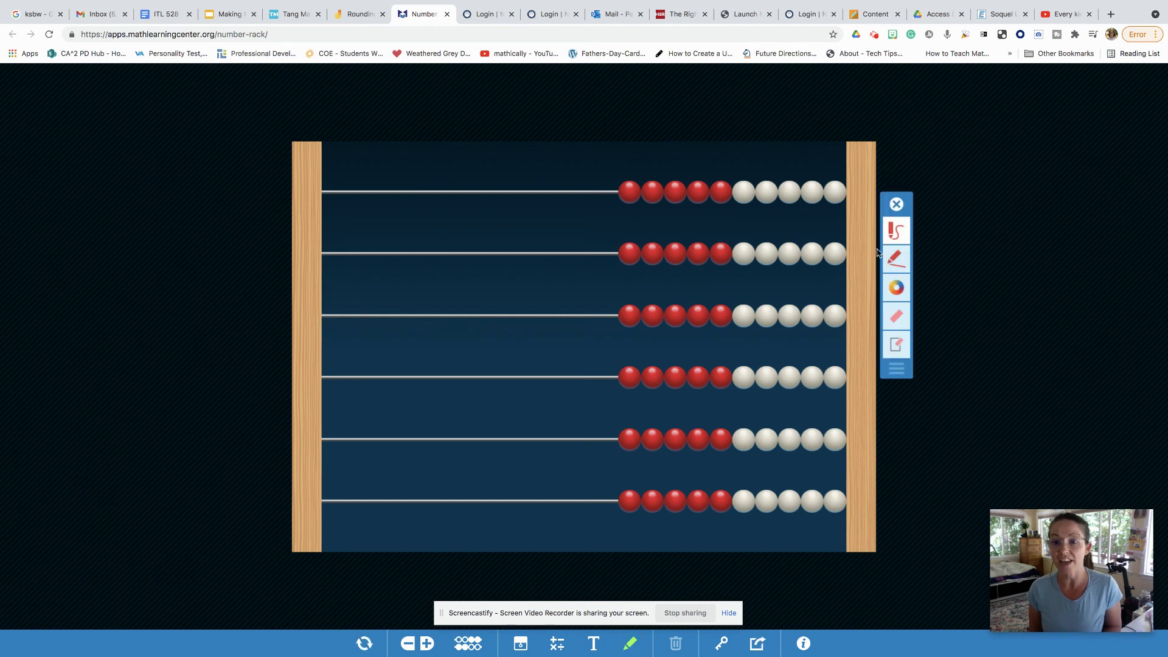
click(901, 291)
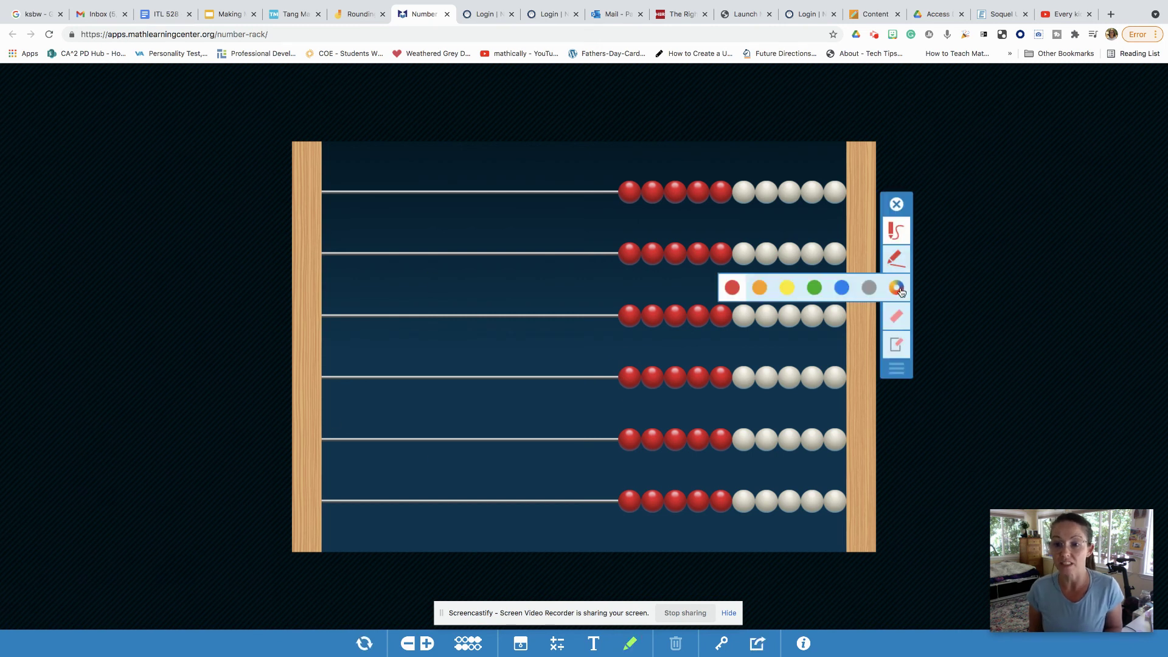
click(814, 287)
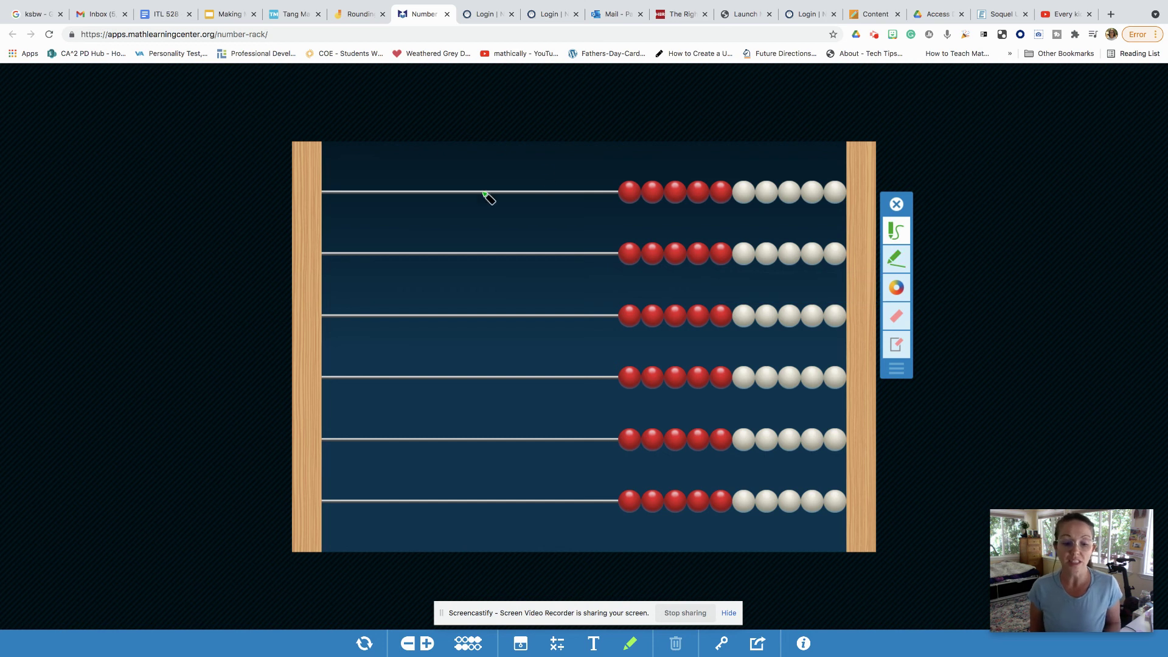
Handwrite 42 − 19 in green above the top row.
mouse_move(434, 148)
mouse_down()
mouse_move(456, 168)
mouse_move(449, 179)
mouse_move(482, 151)
mouse_move(469, 172)
mouse_move(528, 162)
mouse_move(551, 176)
mouse_move(569, 150)
mouse_move(575, 175)
mouse_up()
click(498, 163)
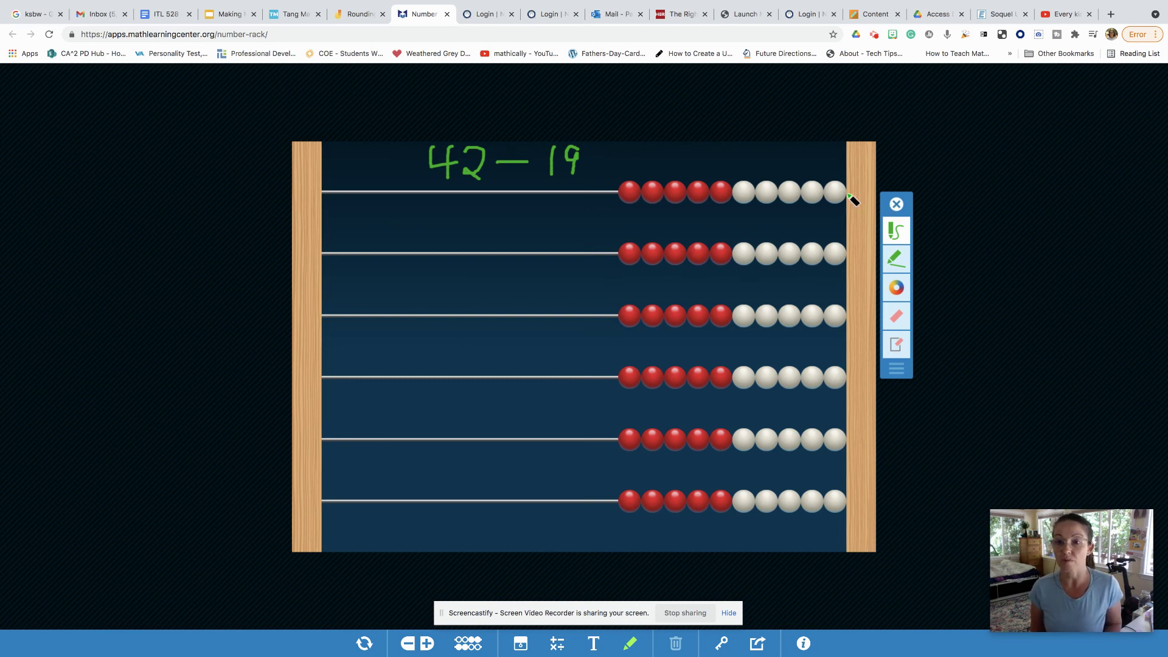
click(898, 206)
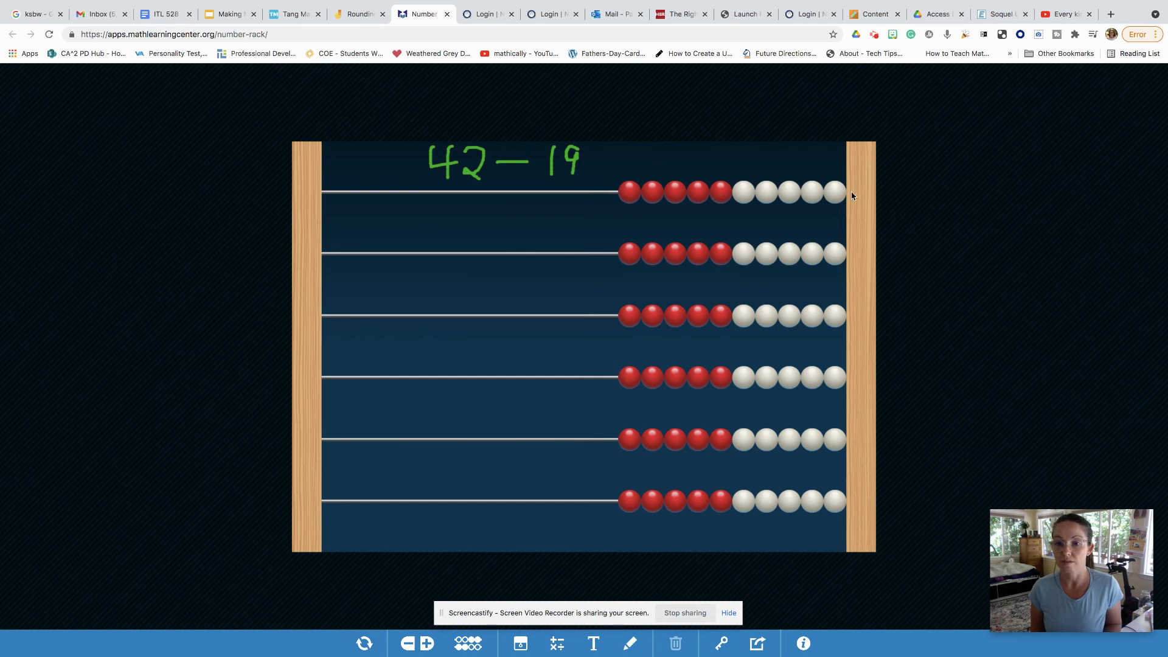
Leave two full rows of ten plus one third-row bead at the left, showing 21.
click(835, 192)
click(834, 254)
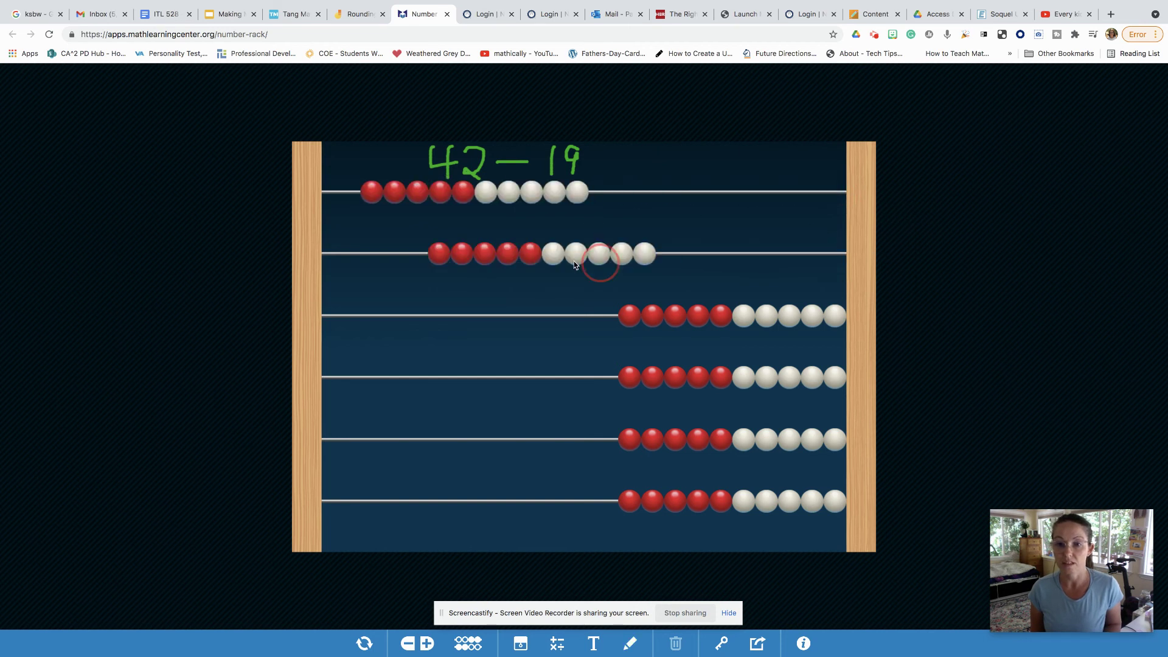
click(581, 198)
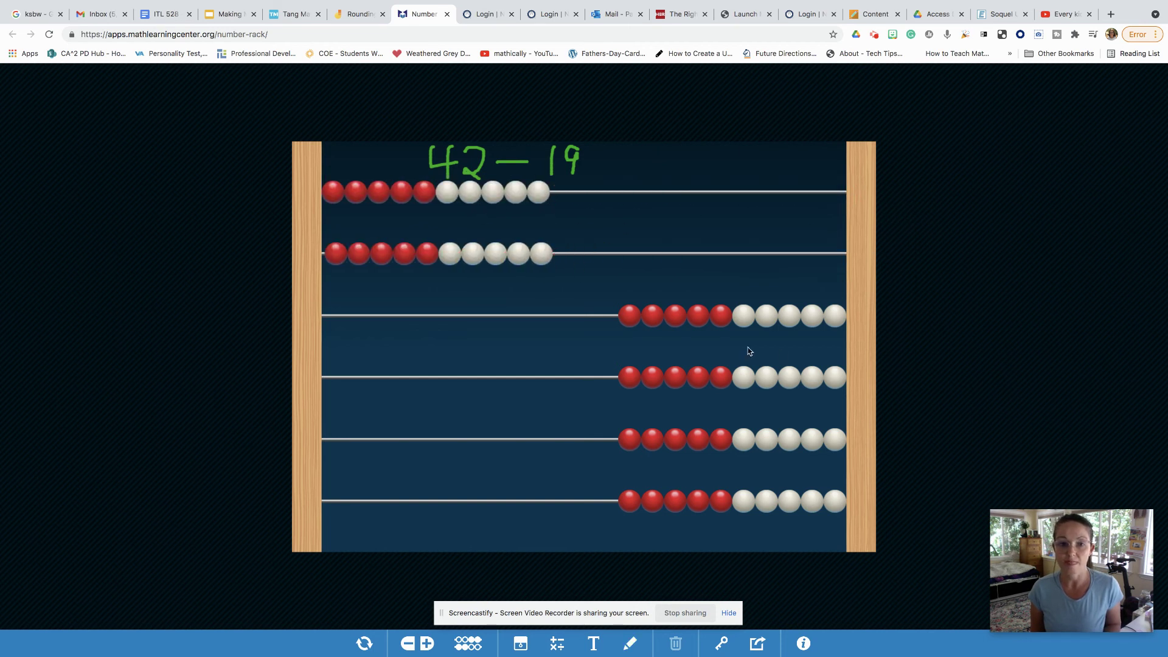
drag(827, 316, 446, 334)
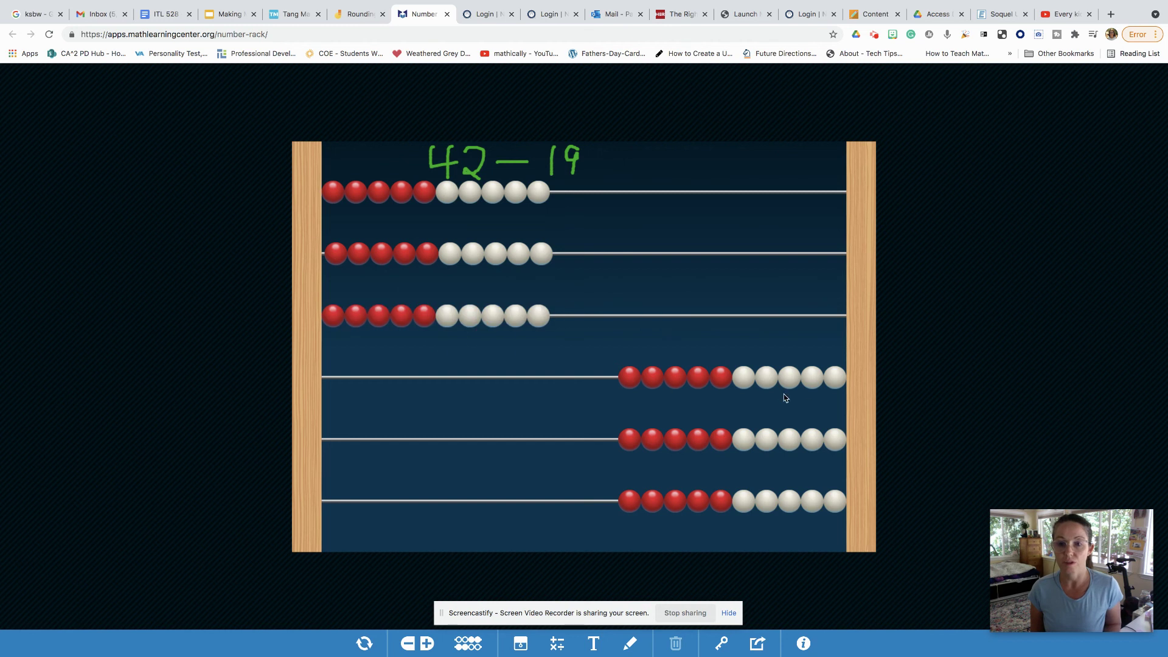
drag(835, 382, 504, 383)
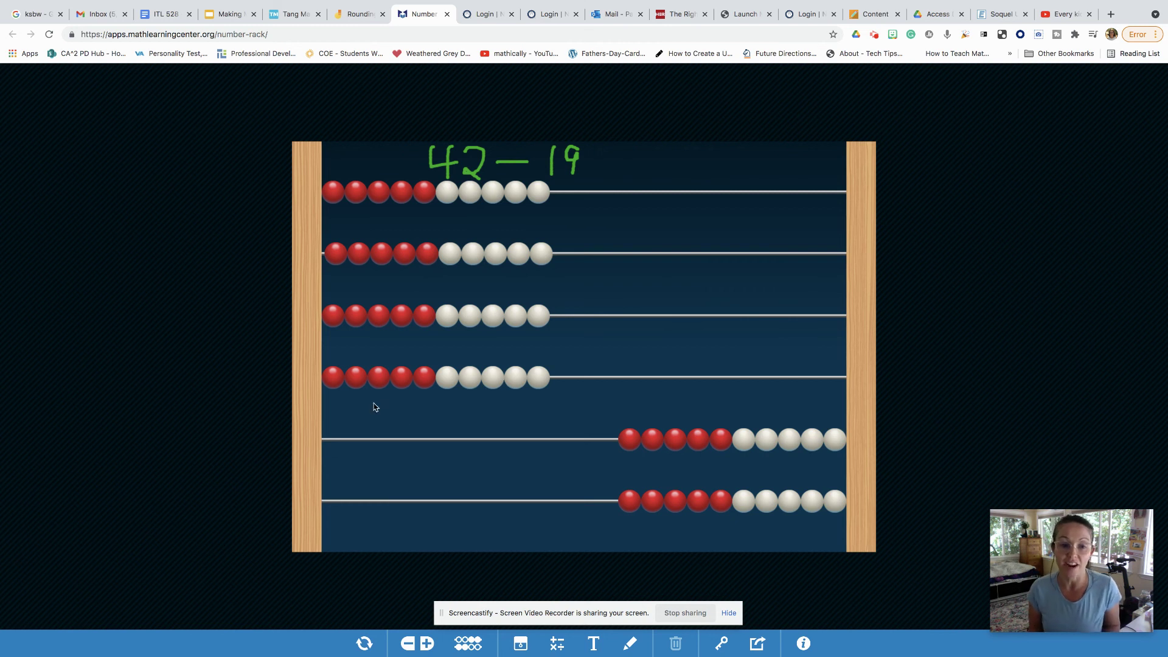
click(334, 321)
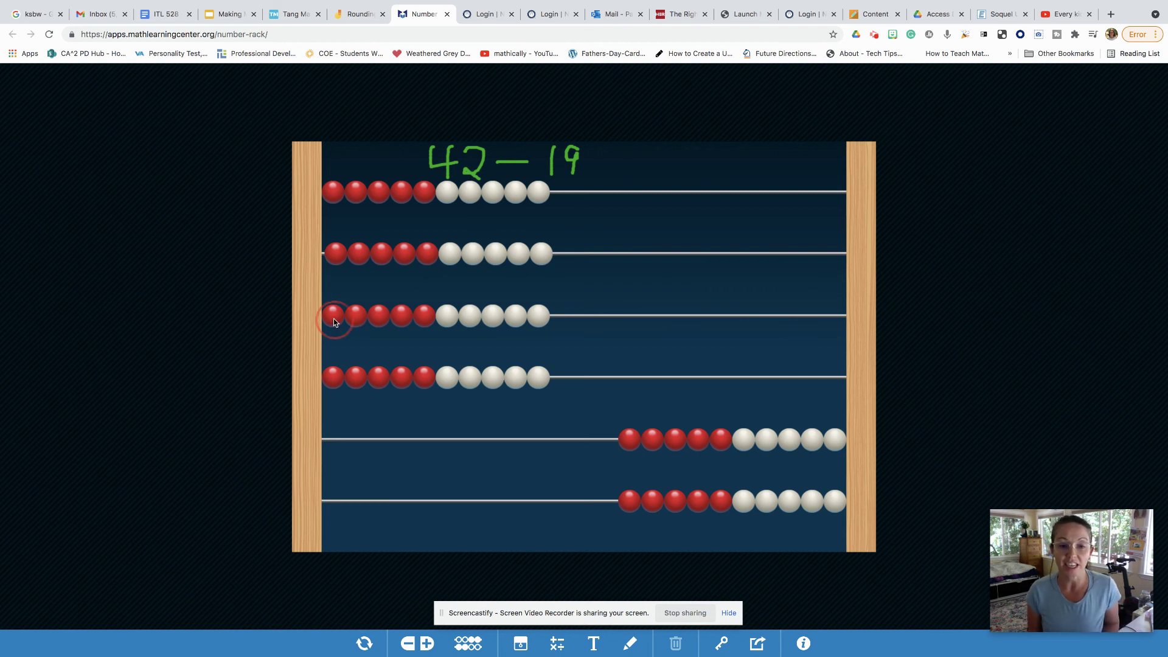
drag(333, 319, 633, 310)
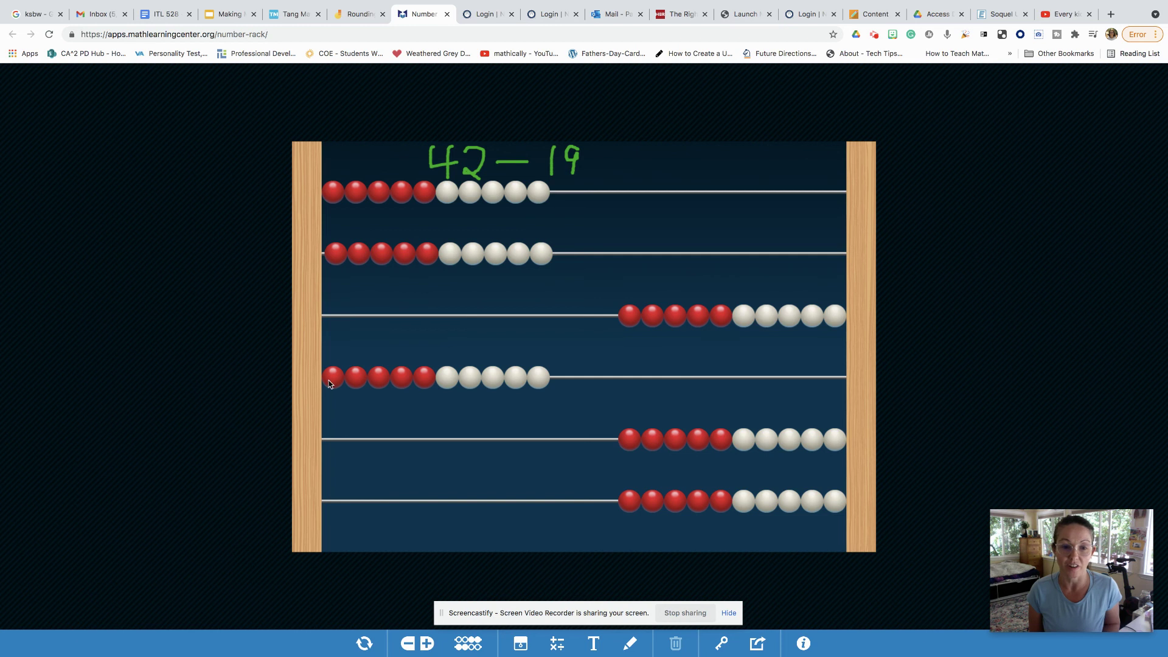
drag(329, 382, 654, 372)
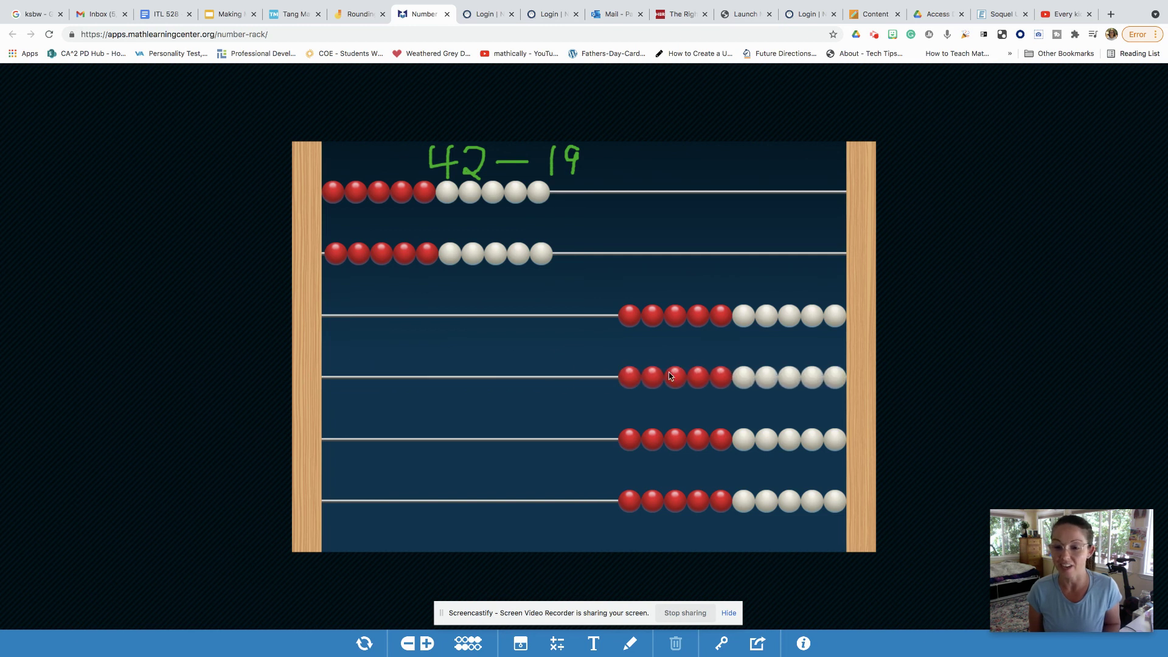
click(635, 314)
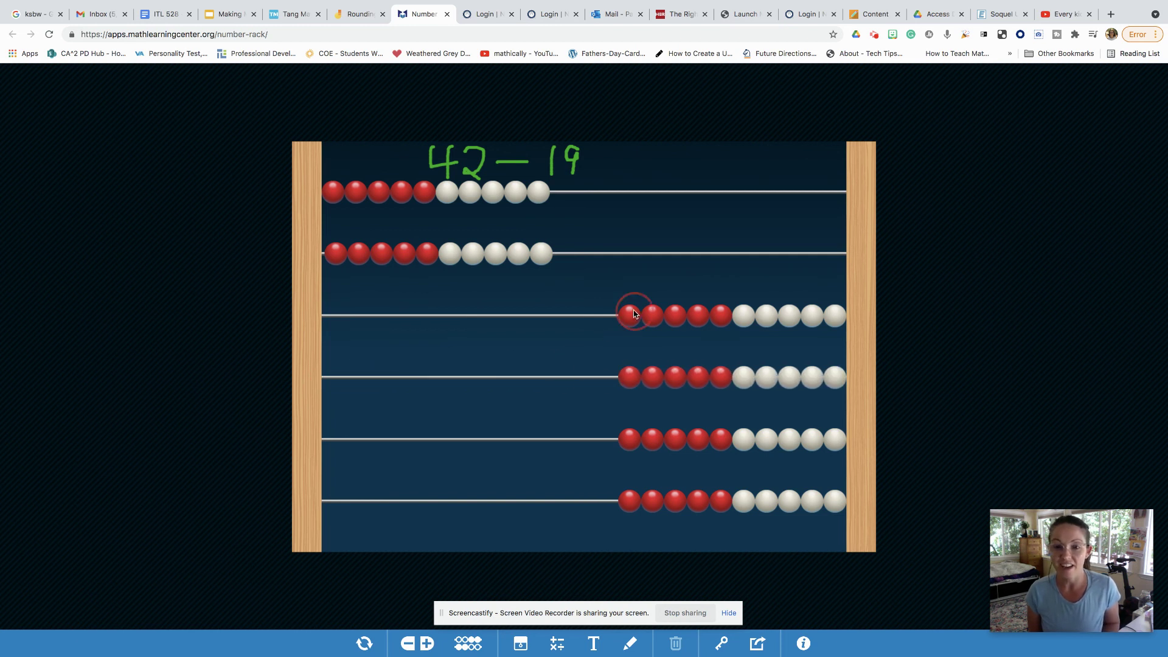
drag(610, 314, 462, 313)
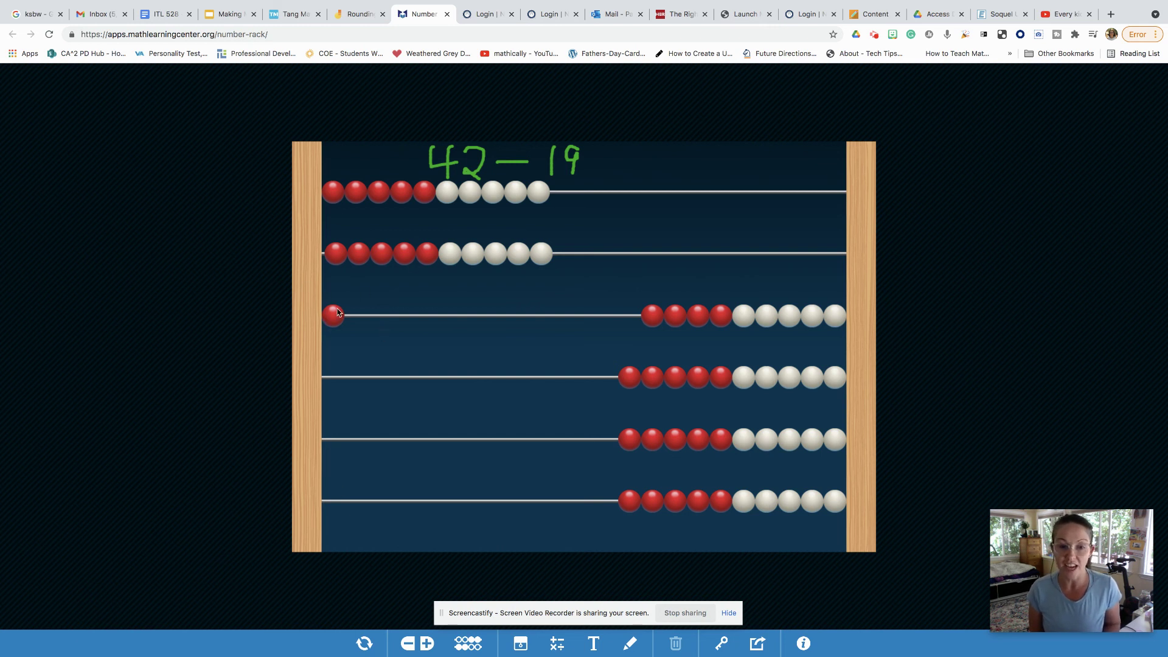
Handwrite '= 21' after 42 − 19 with the pen.
click(629, 643)
click(890, 237)
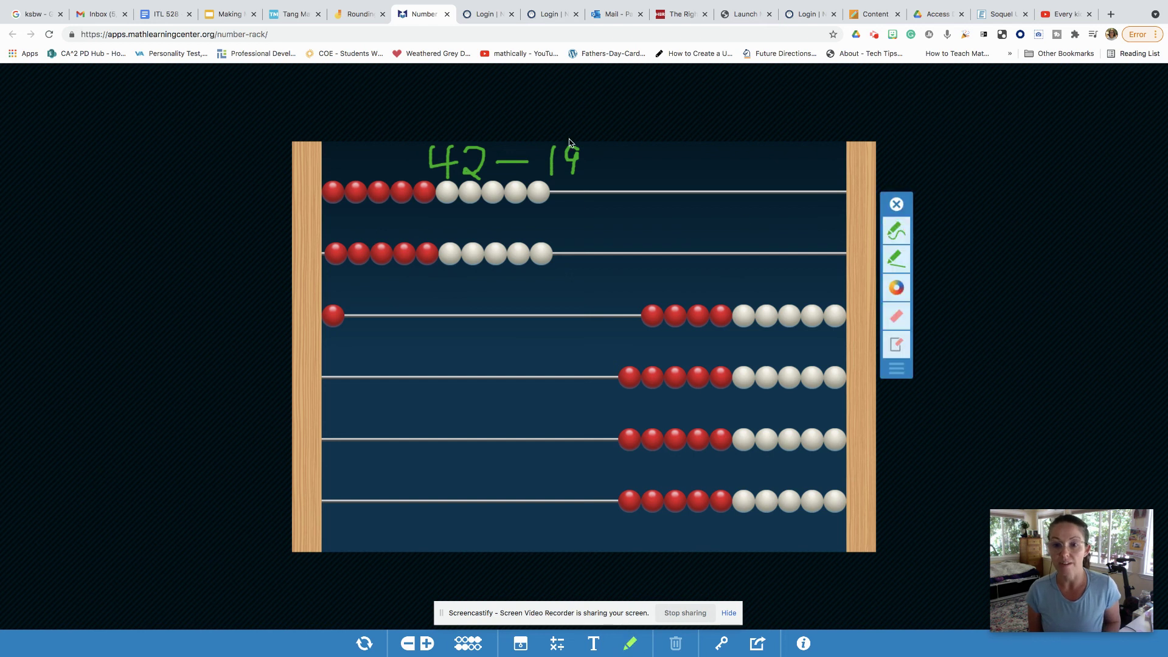
click(898, 229)
drag(599, 161, 665, 174)
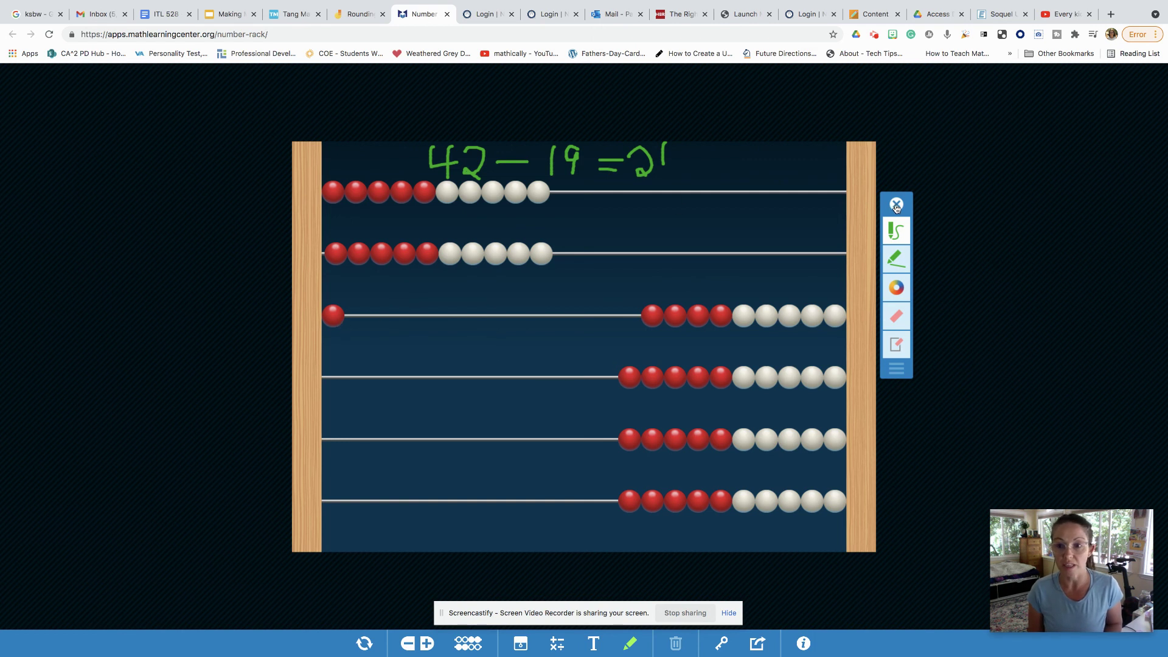
Erase 42 − 19 = 21 and handwrite 3 × 10 above the rack.
click(896, 316)
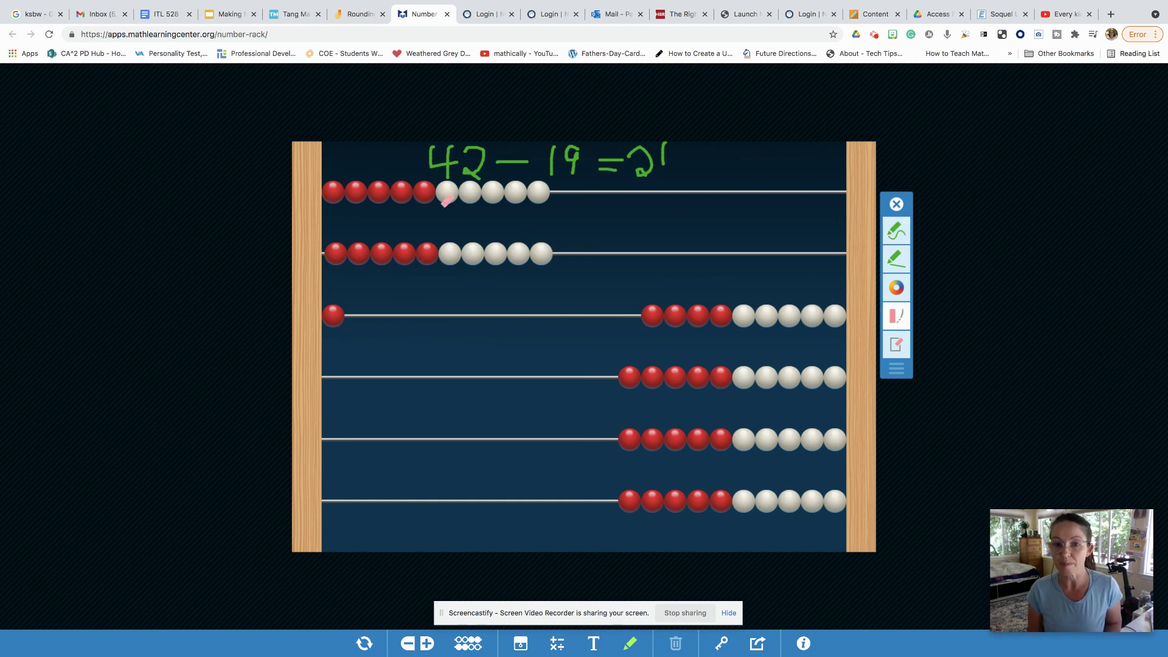
mouse_move(422, 173)
mouse_down()
mouse_move(344, 163)
mouse_move(494, 160)
mouse_move(654, 125)
mouse_move(667, 146)
mouse_up()
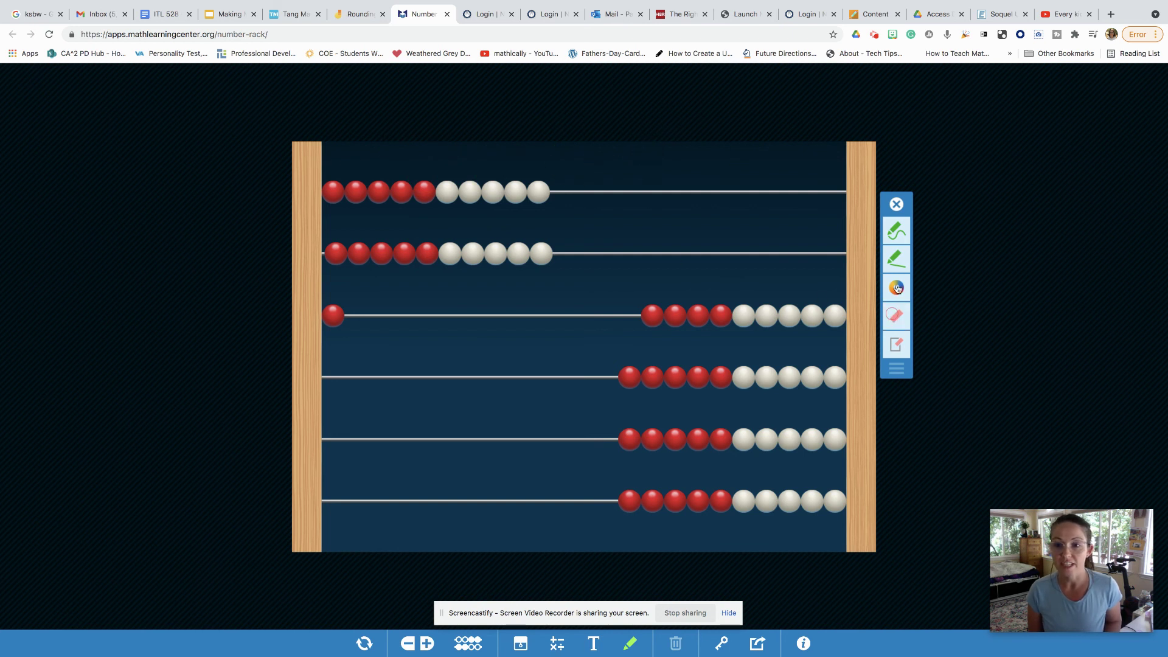
click(903, 232)
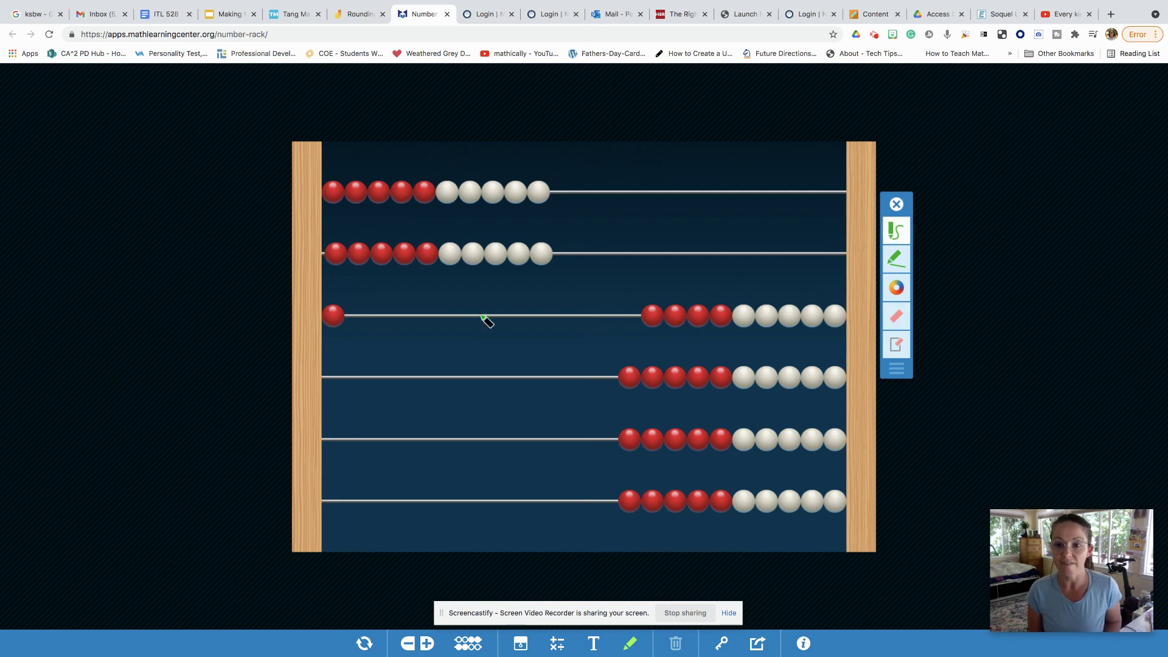
mouse_move(509, 148)
mouse_down()
mouse_move(533, 160)
mouse_move(516, 174)
mouse_move(576, 160)
mouse_move(569, 166)
mouse_move(588, 177)
mouse_move(626, 174)
mouse_move(615, 149)
mouse_up()
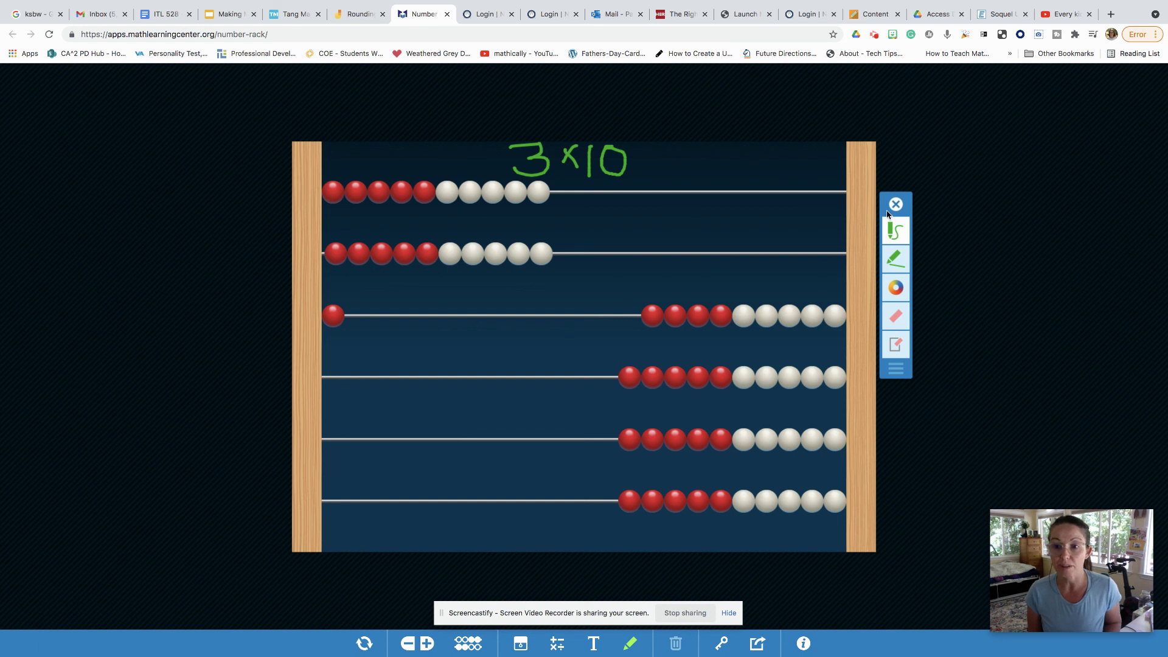
Erase the stray stroke on the top row and slide the third row's ten beads left.
drag(334, 194, 413, 193)
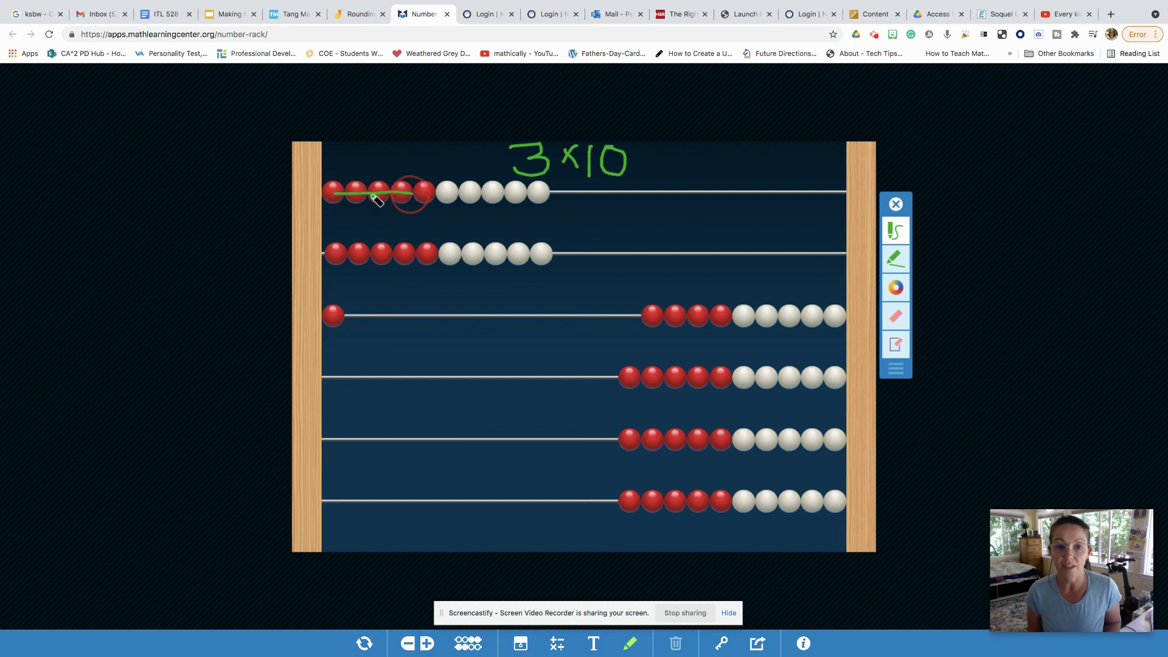
click(895, 315)
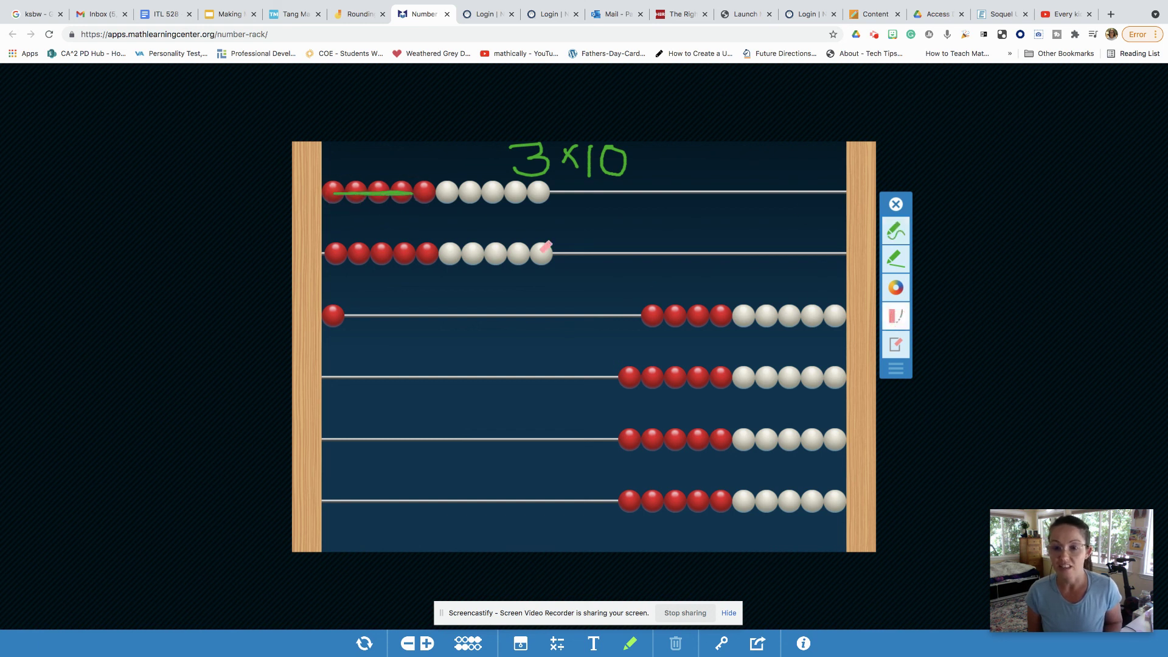
drag(441, 192, 304, 190)
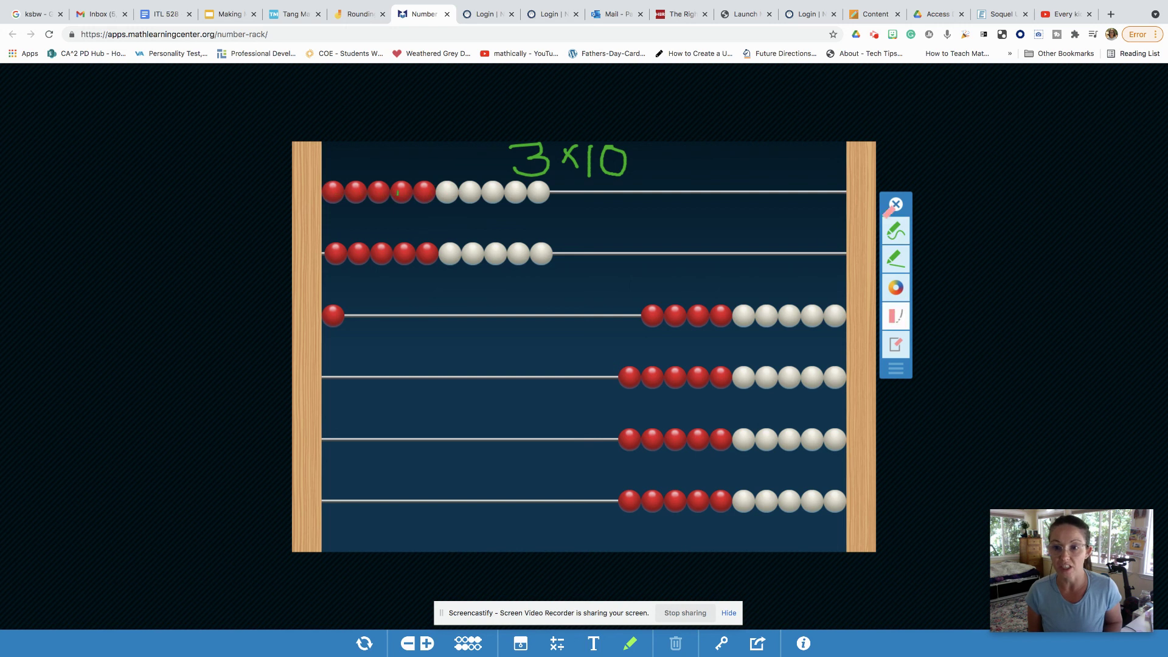
click(895, 204)
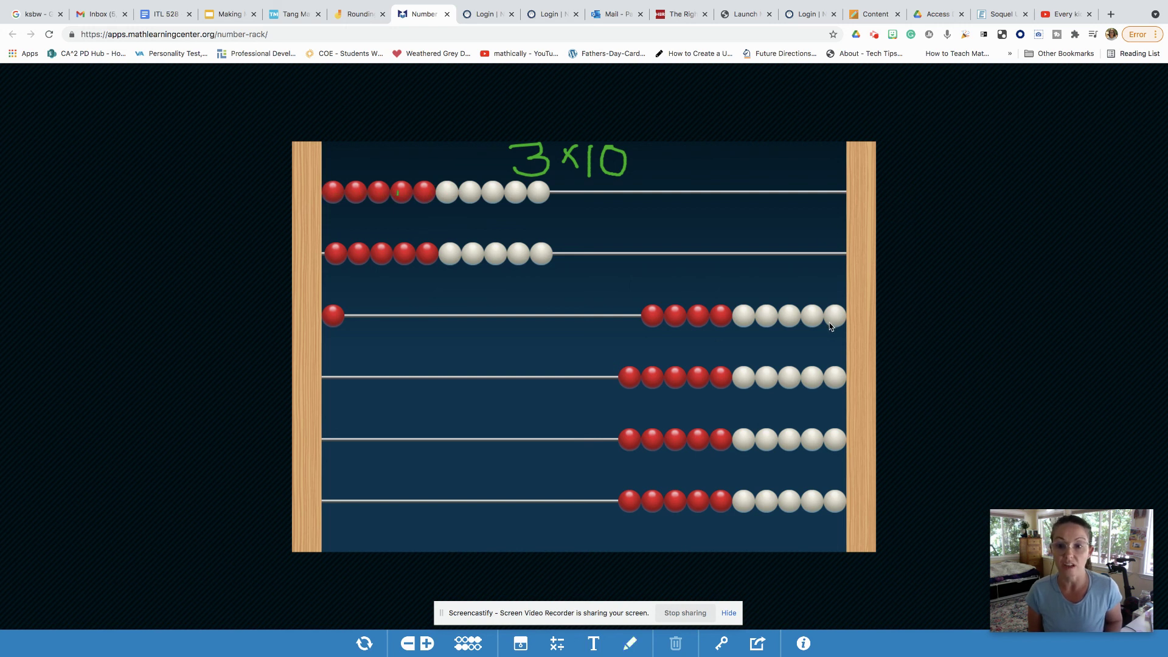
drag(836, 321, 468, 313)
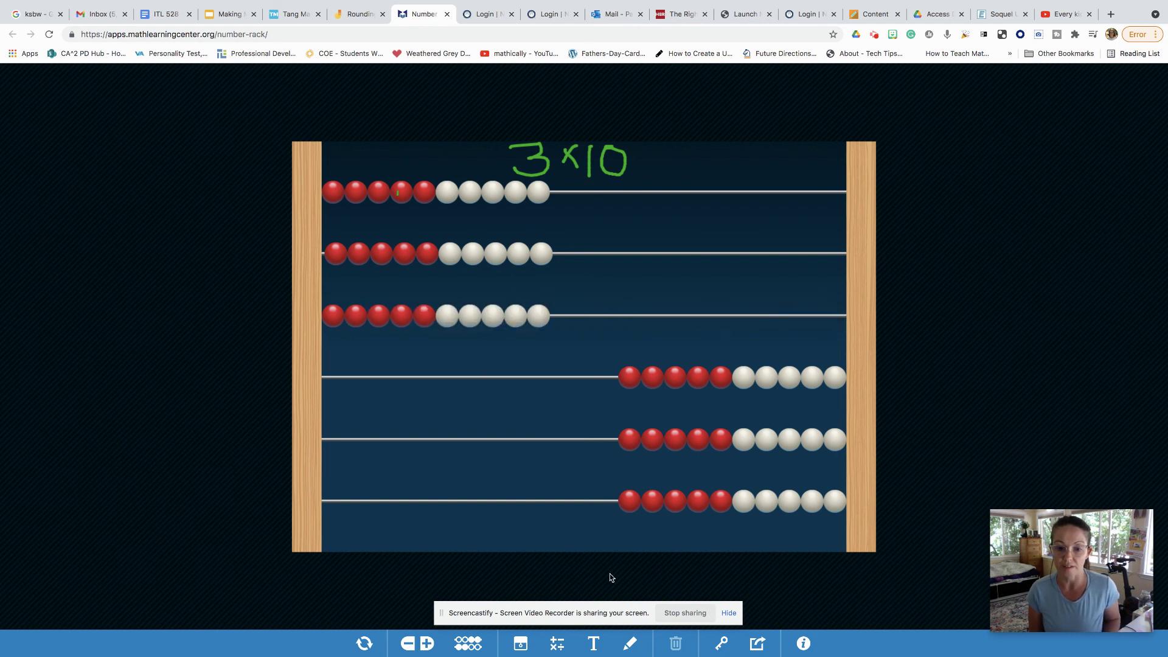
Erase the handwritten 3x10 above the rack with the eraser.
click(627, 646)
click(892, 324)
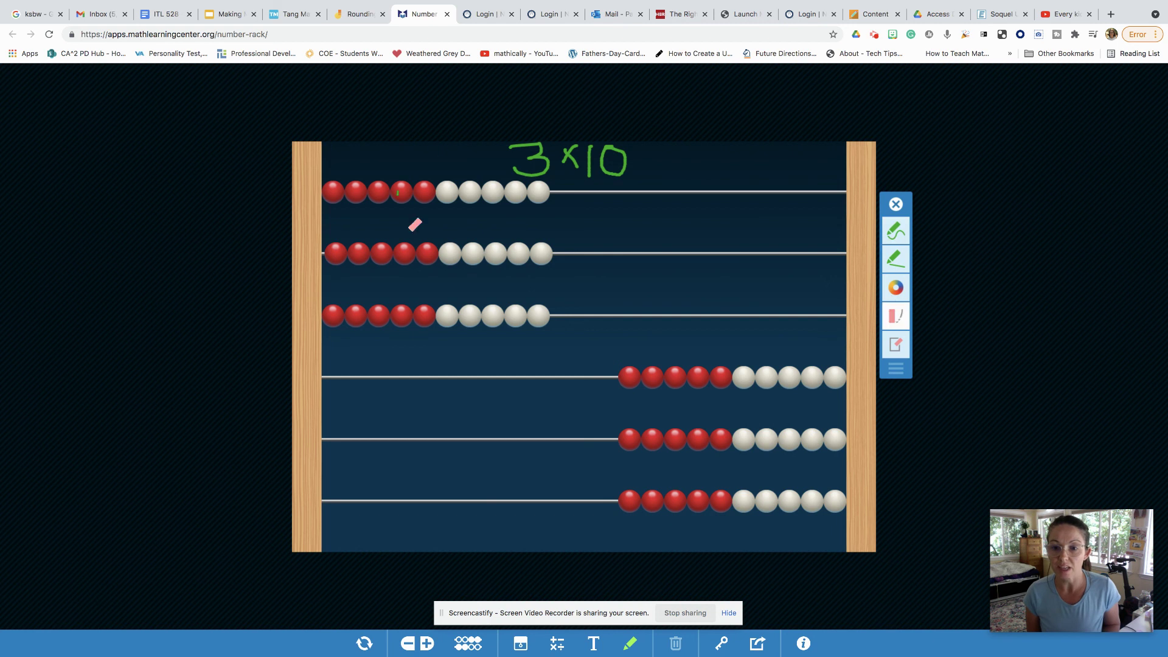
mouse_move(503, 166)
mouse_down()
mouse_move(516, 164)
mouse_move(490, 133)
mouse_up()
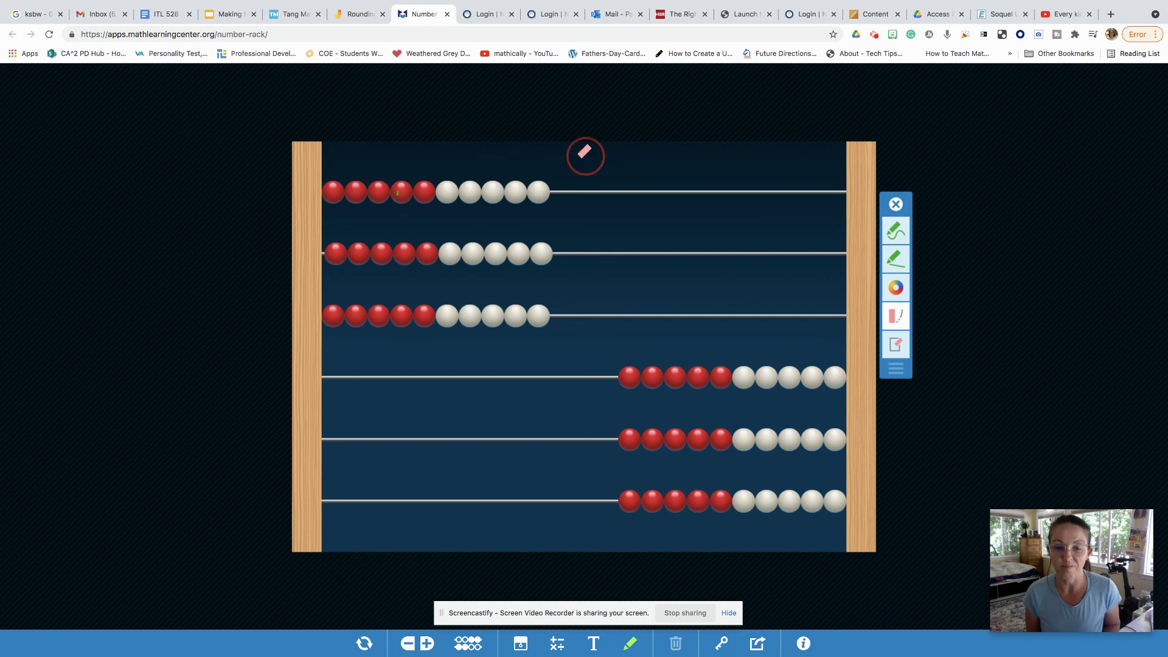
click(630, 646)
click(556, 149)
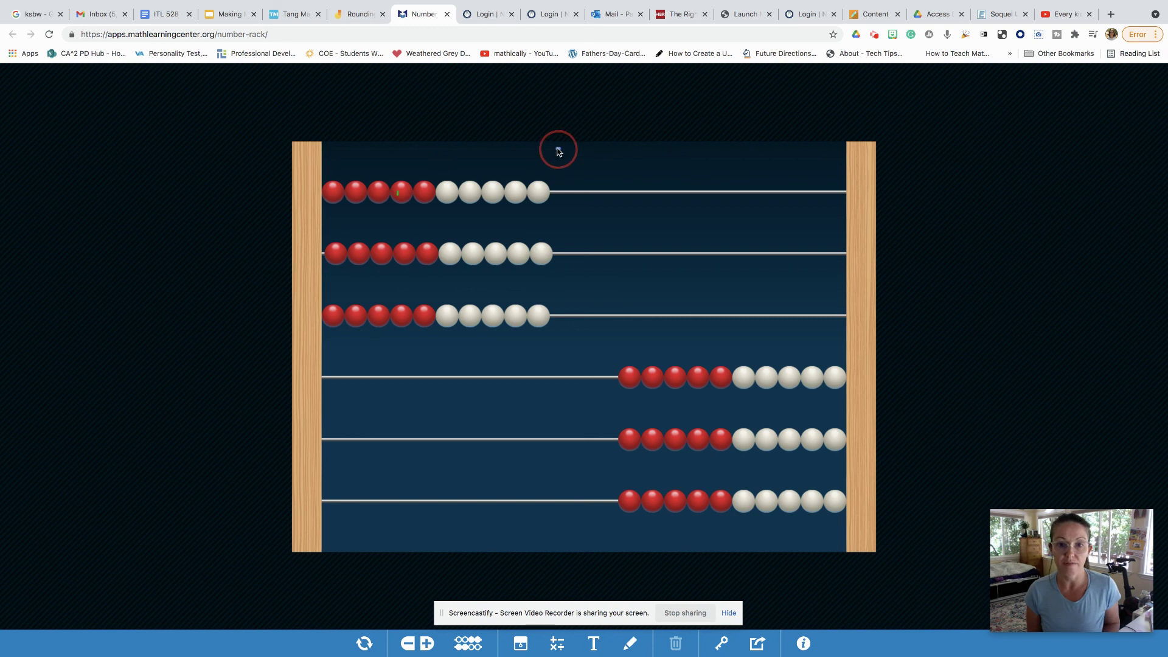
Handwrite 5 x6 in green above the three rows of ten beads.
click(629, 644)
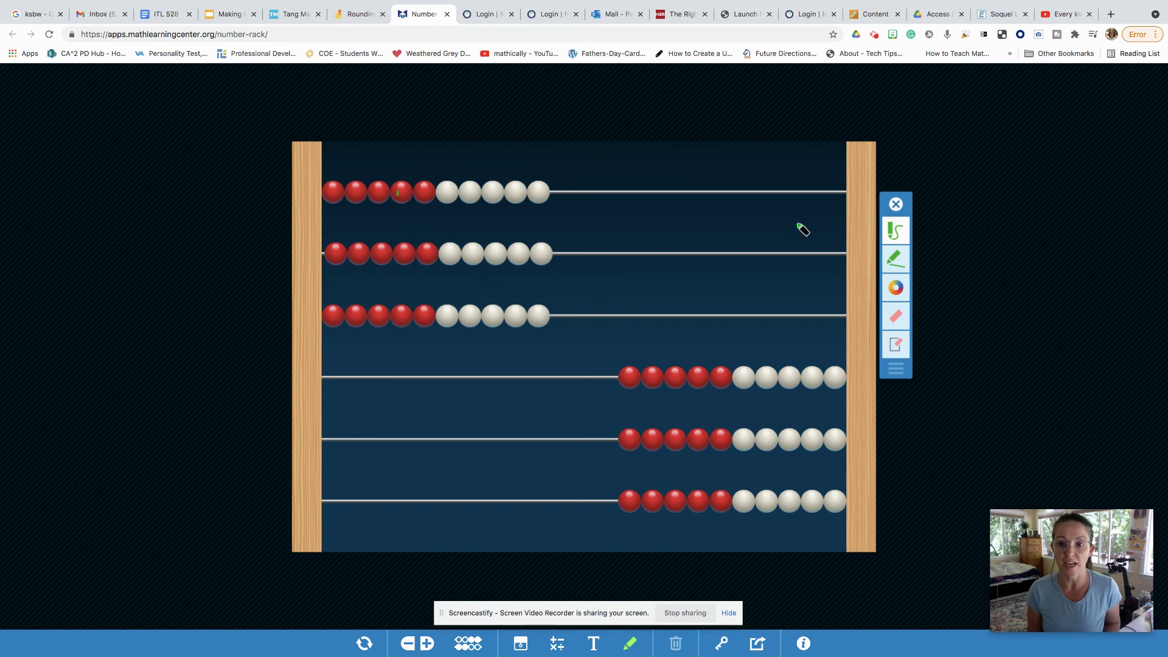
mouse_move(569, 152)
mouse_down()
mouse_move(538, 167)
mouse_move(632, 170)
mouse_move(609, 172)
mouse_up()
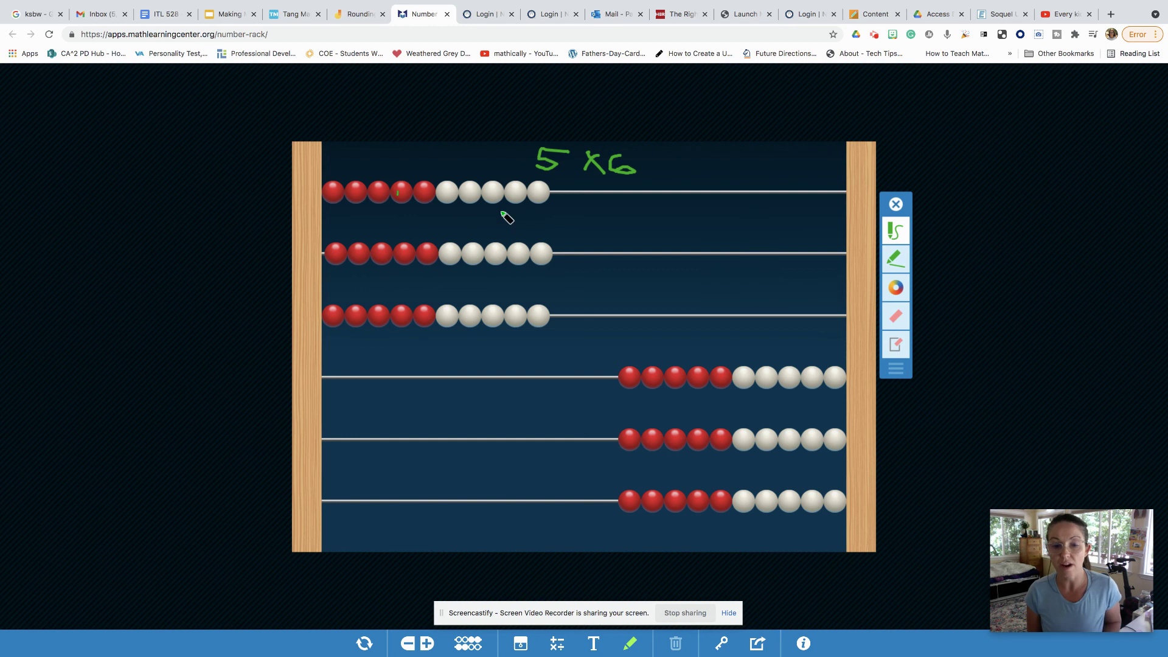
click(468, 195)
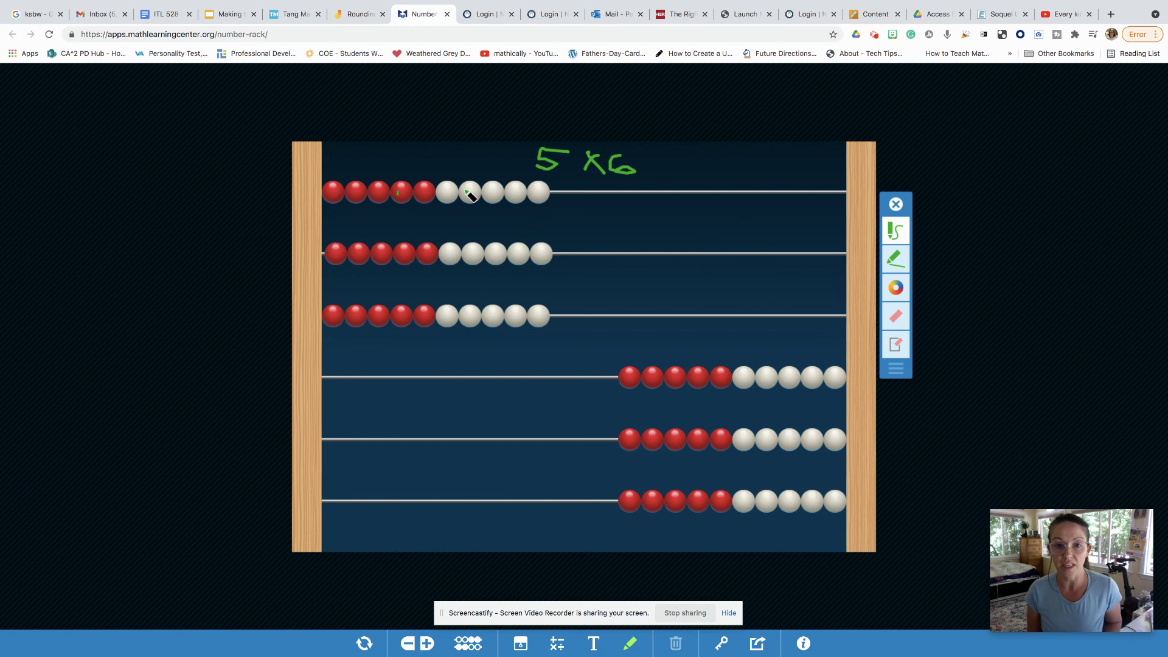
click(895, 205)
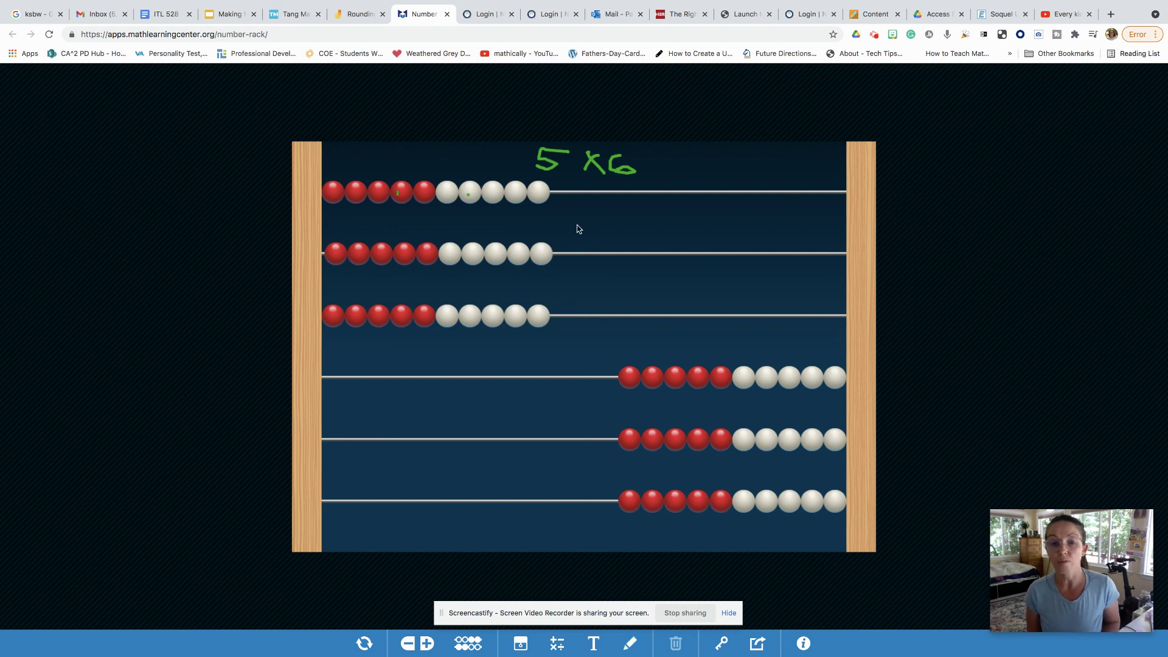
Slide the beads so rows 1–5 each show five red and one white bead at the left.
click(473, 195)
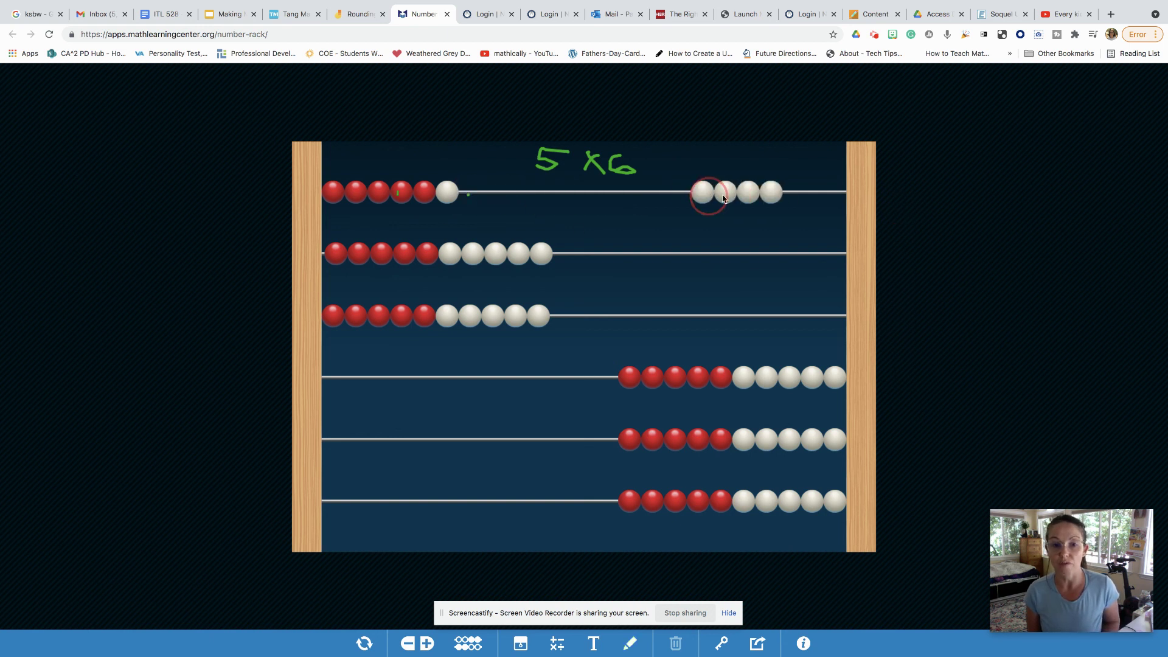
click(474, 254)
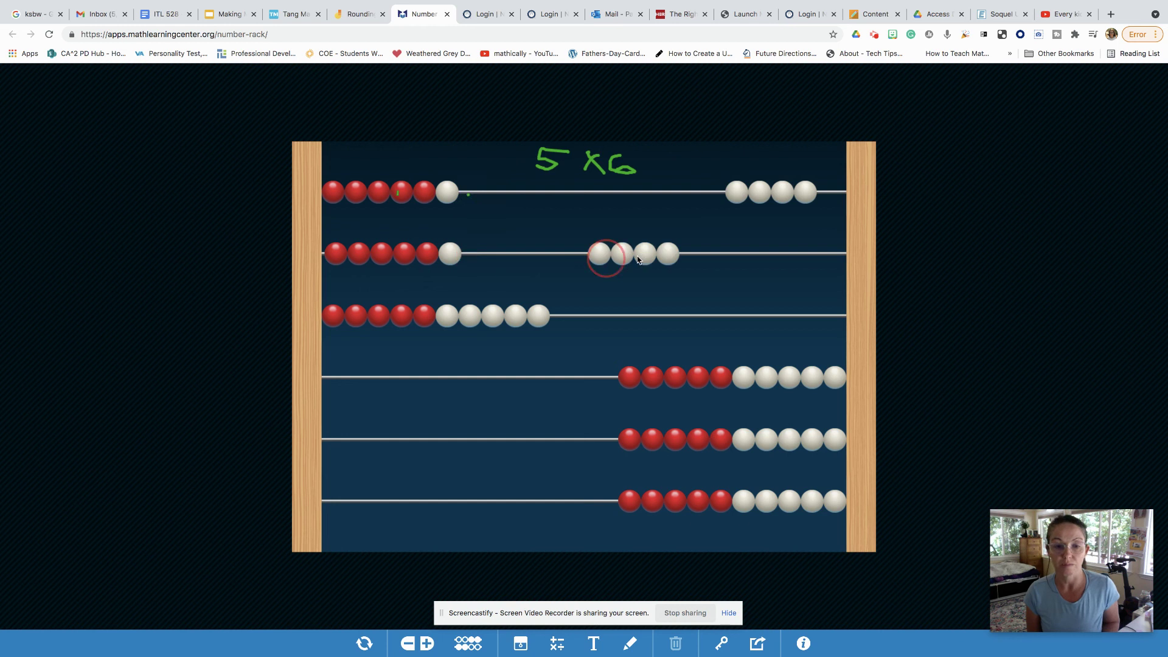
click(741, 199)
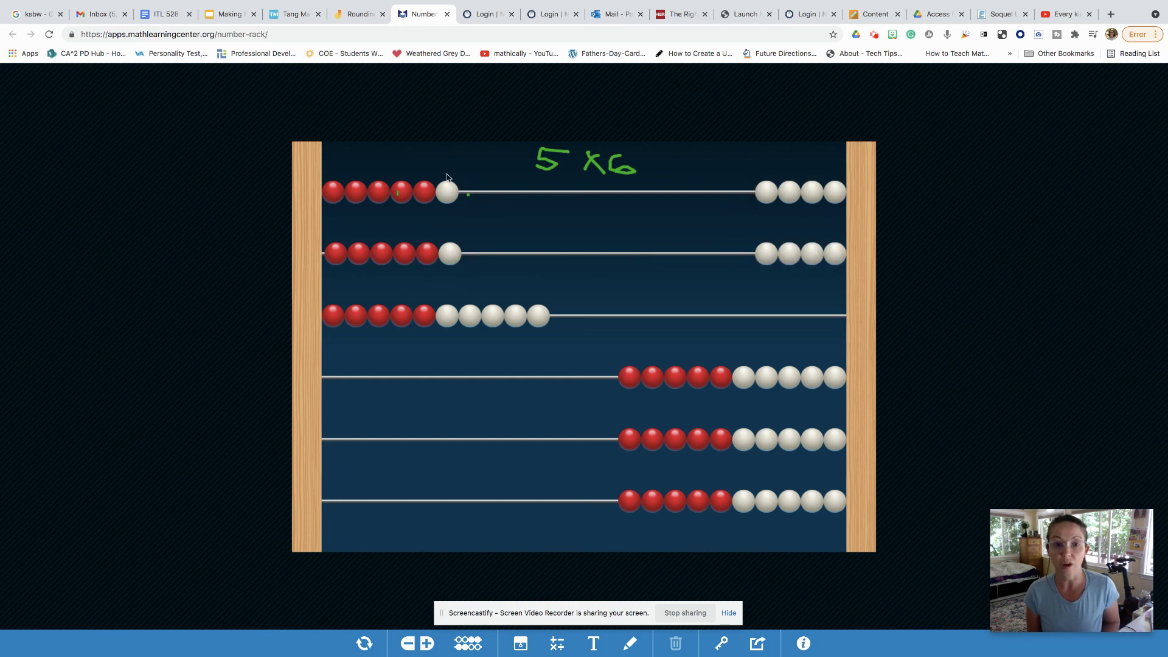
drag(451, 319, 764, 331)
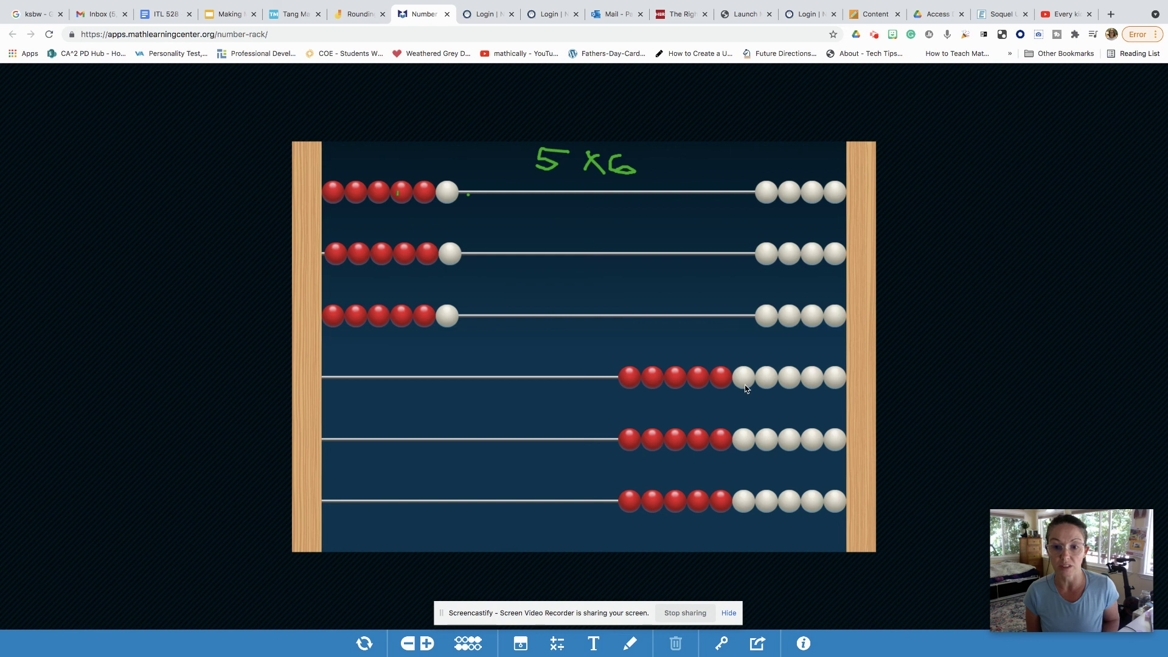
drag(746, 388, 389, 376)
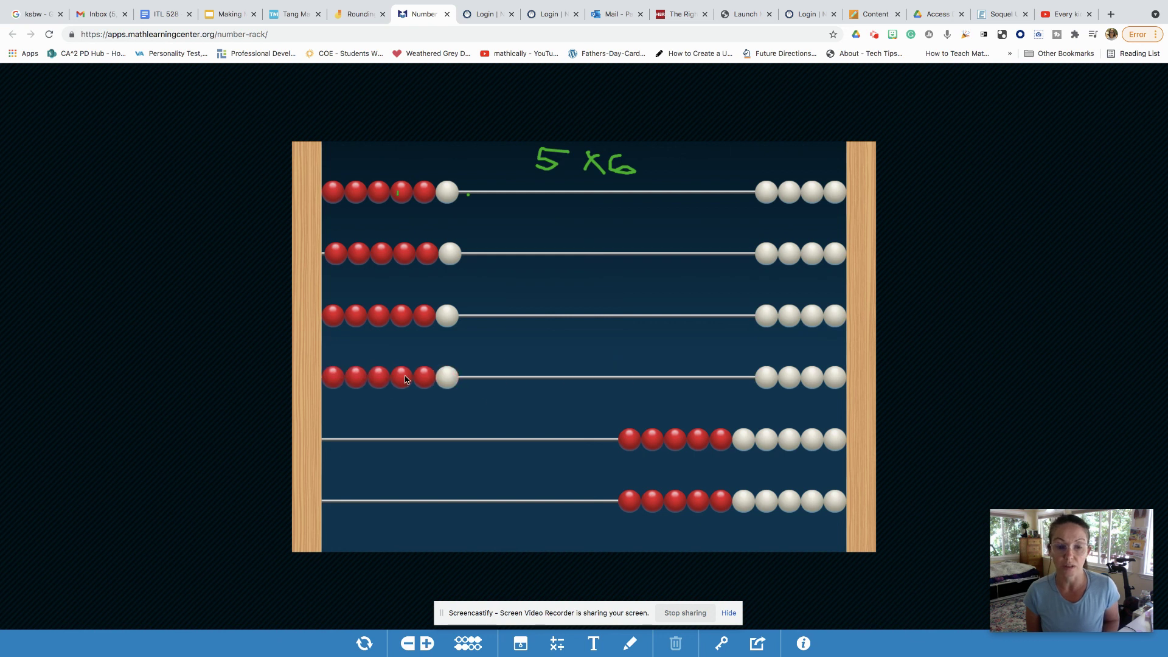
drag(744, 443, 426, 437)
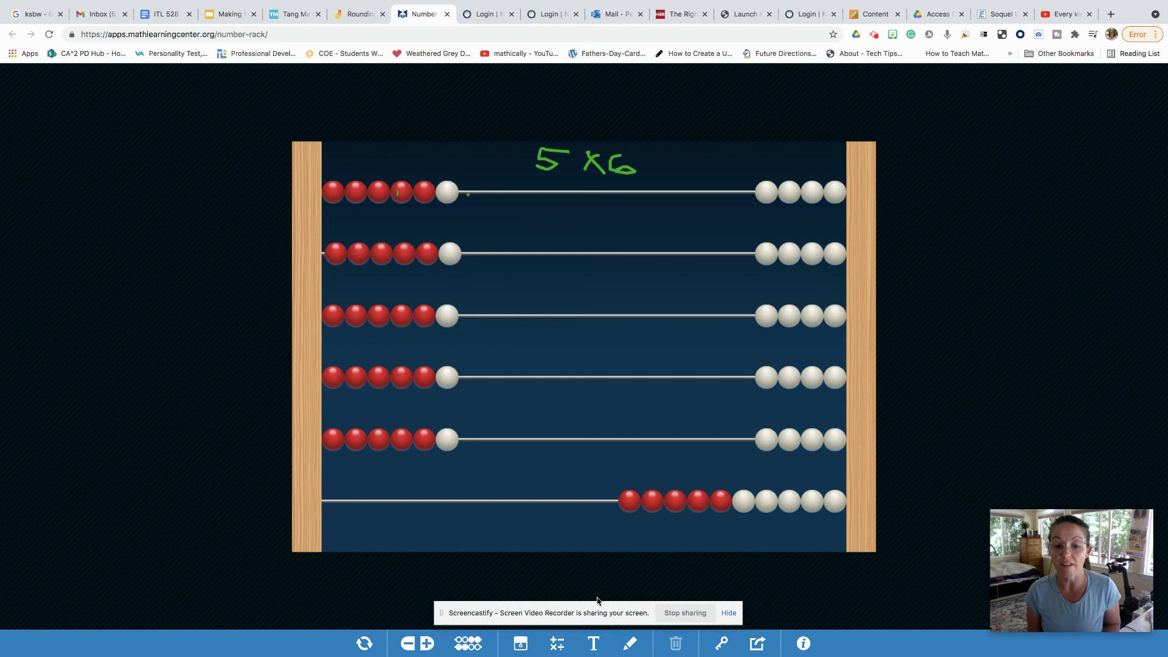
Erase the handwritten 5 x6 note above the rack.
click(630, 644)
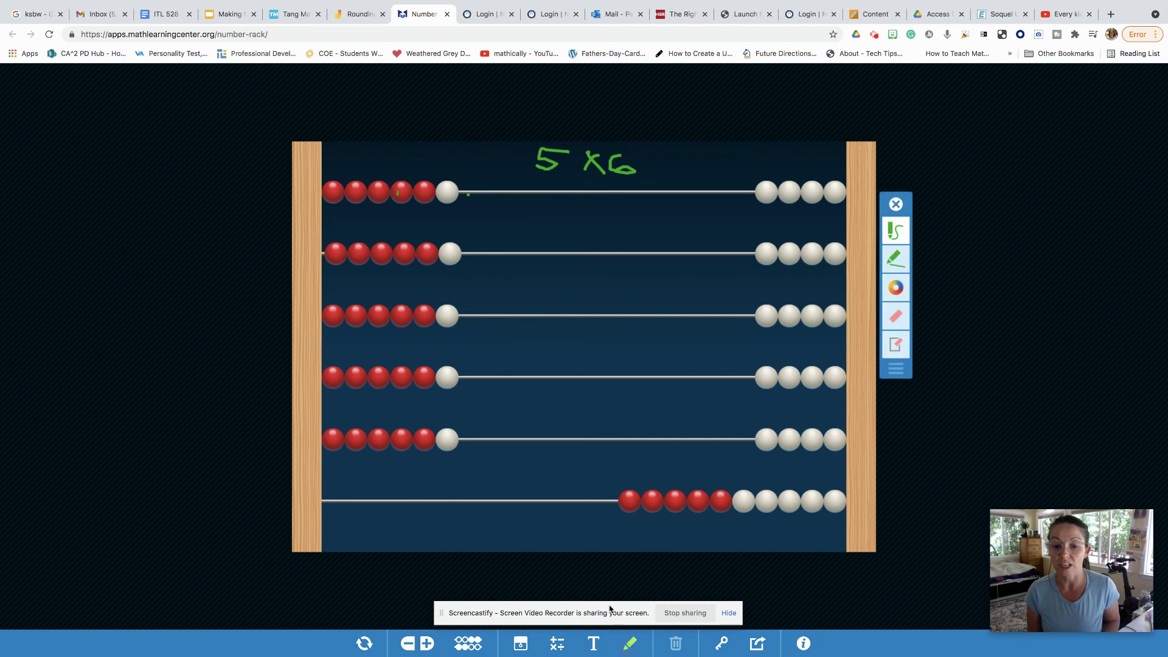
click(895, 315)
mouse_move(502, 187)
mouse_down()
mouse_move(503, 162)
mouse_move(487, 162)
mouse_move(566, 143)
mouse_up()
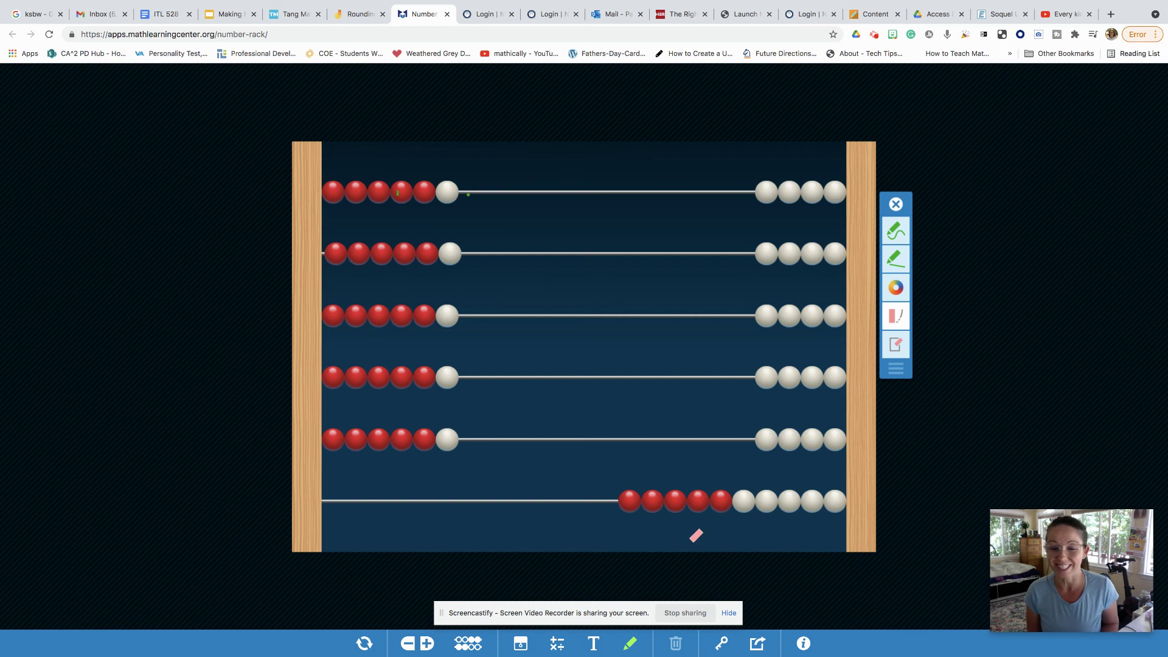
Write 30 ÷ 5 in green above the five rows of six beads.
click(637, 648)
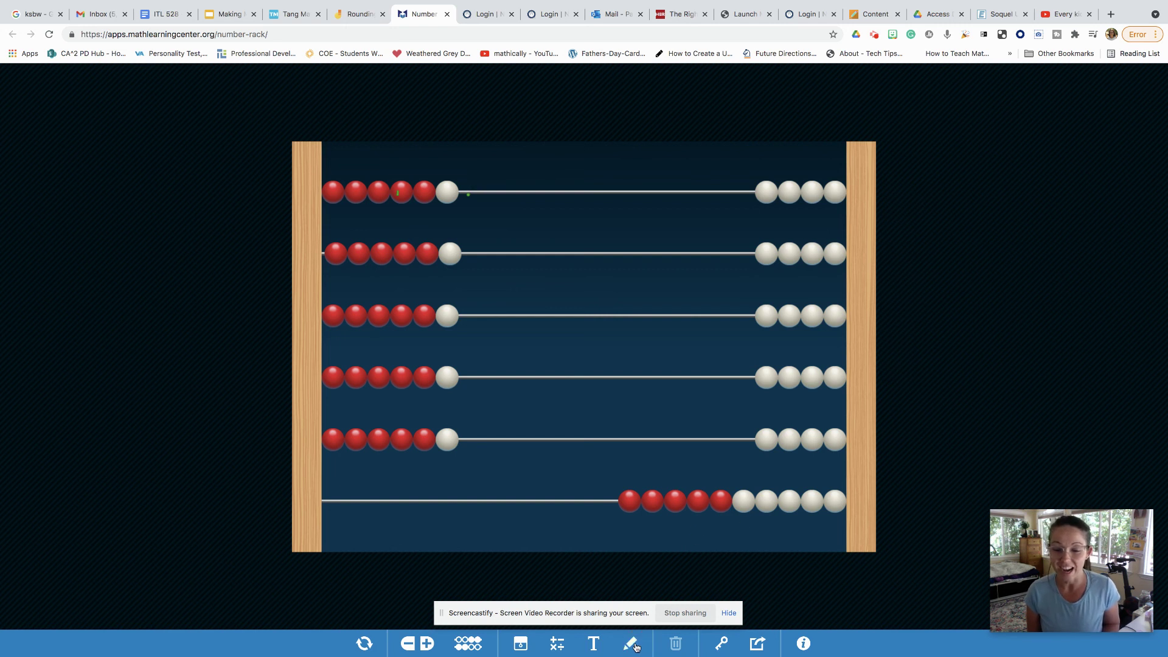
click(634, 646)
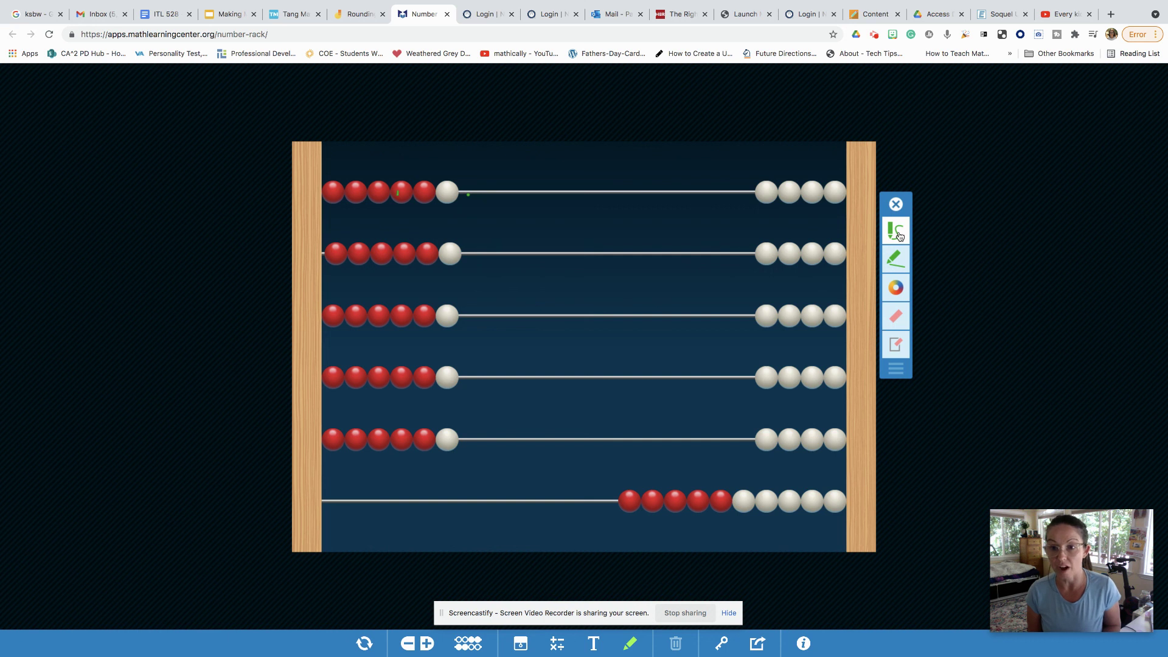
click(896, 204)
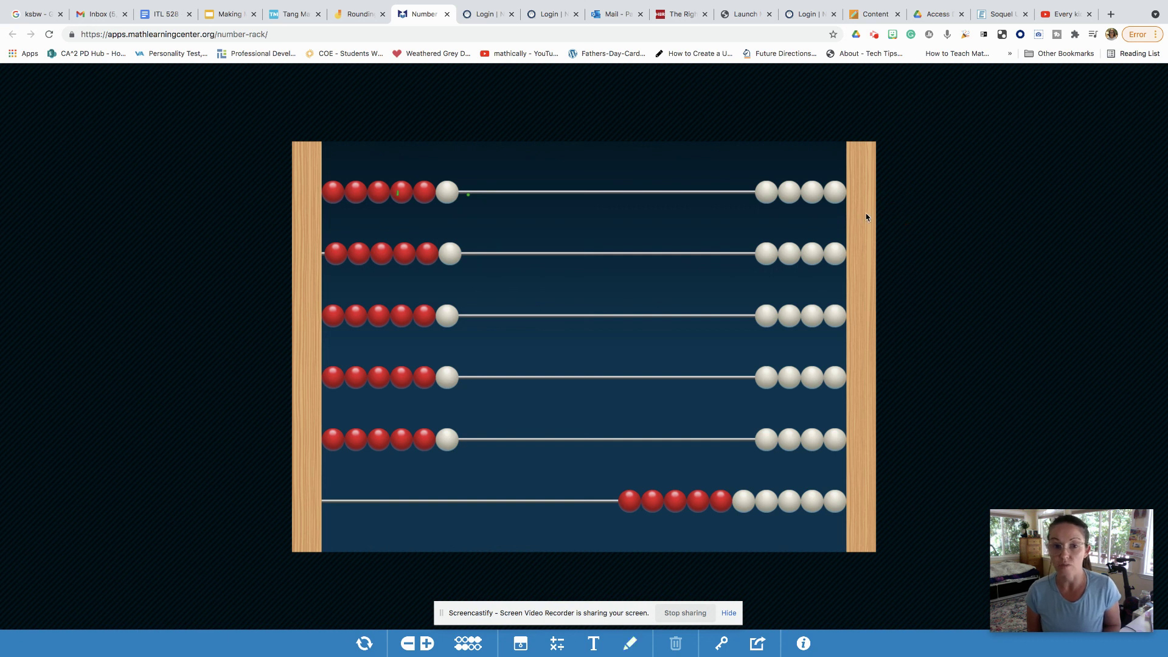
click(630, 643)
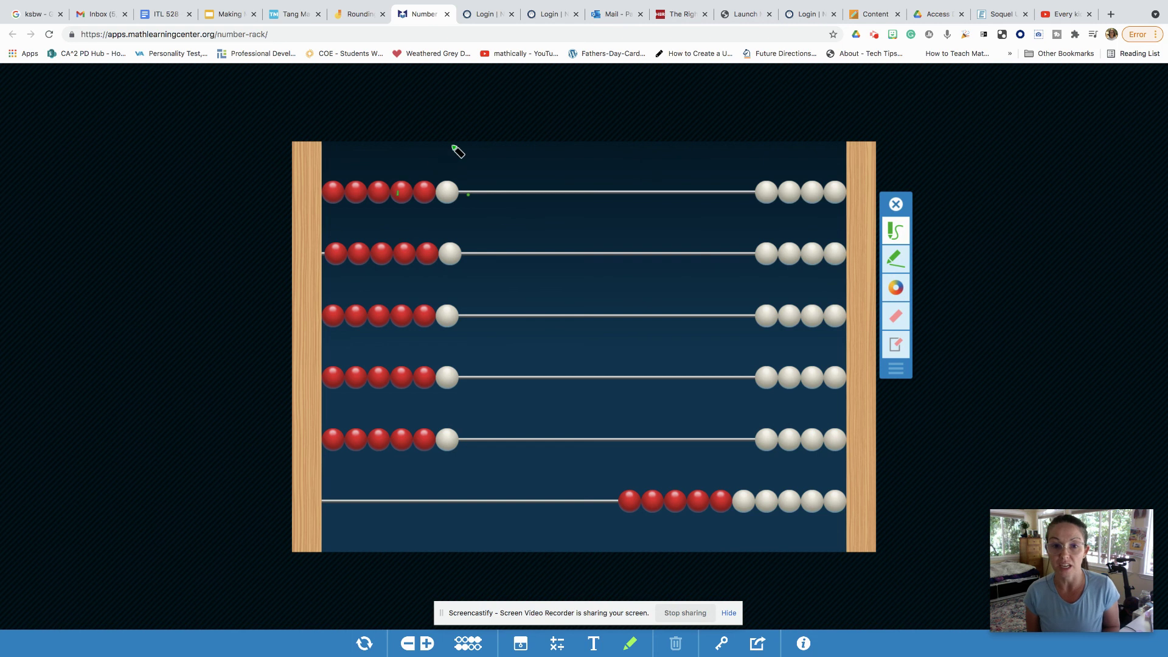
mouse_move(451, 144)
mouse_down()
mouse_move(490, 145)
mouse_move(464, 171)
mouse_move(522, 173)
mouse_move(509, 152)
mouse_move(572, 163)
mouse_move(566, 174)
mouse_move(582, 152)
mouse_up()
click(537, 148)
click(535, 168)
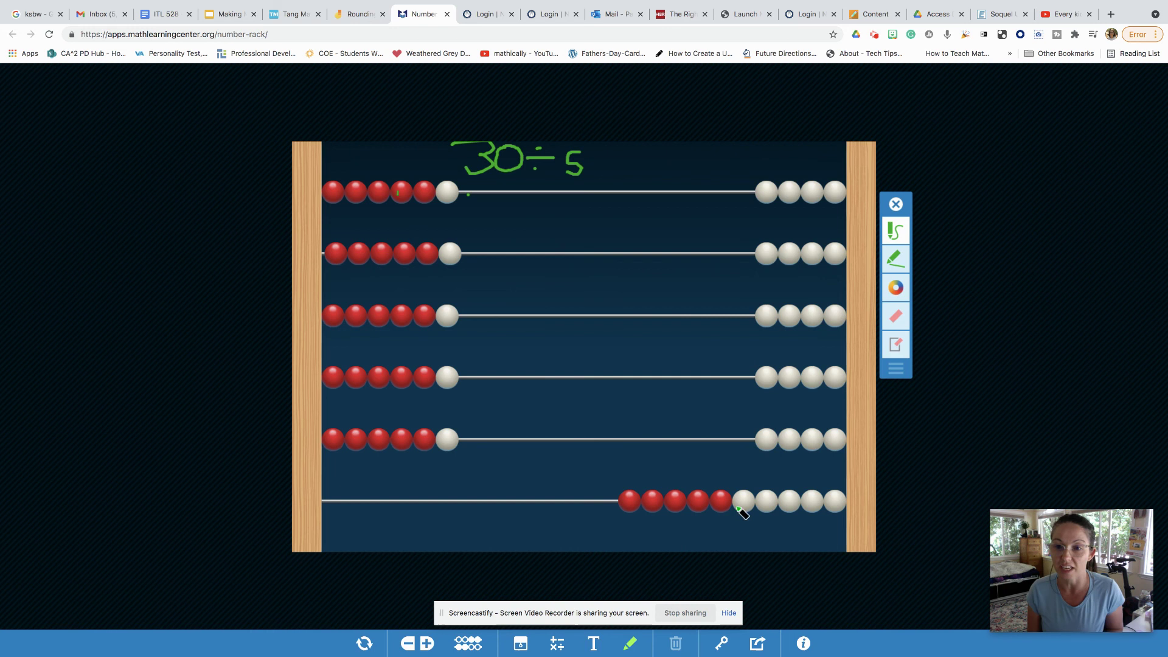
click(633, 643)
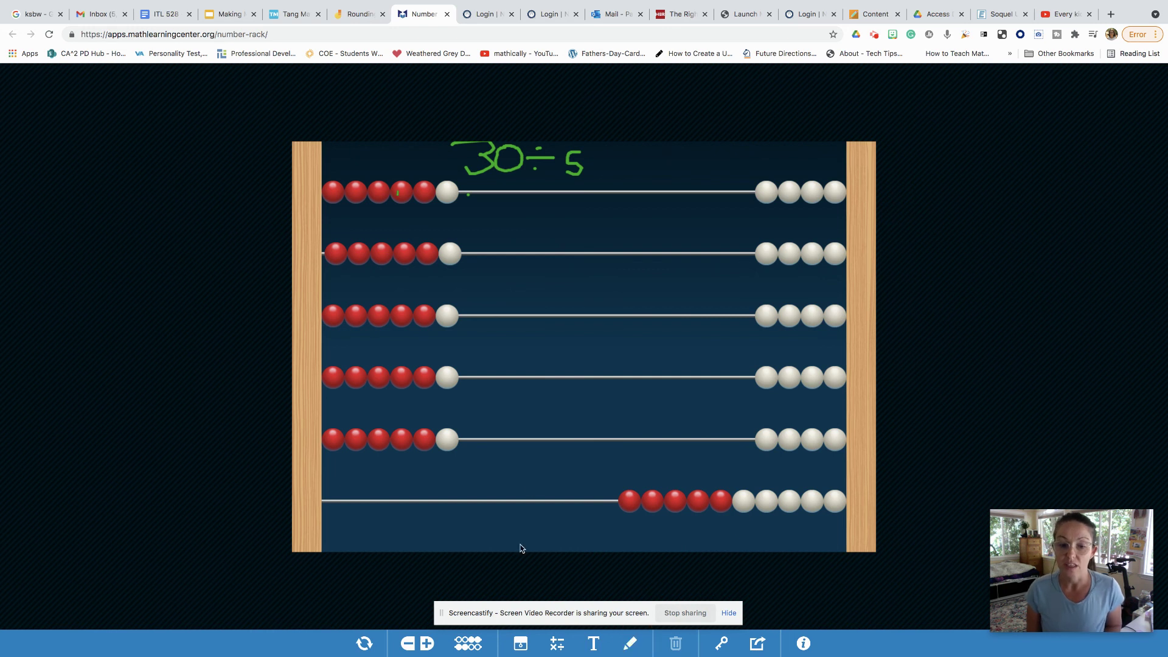
Send rows 1–3 right and separate each into a group of five reds and five whites.
click(329, 198)
click(332, 254)
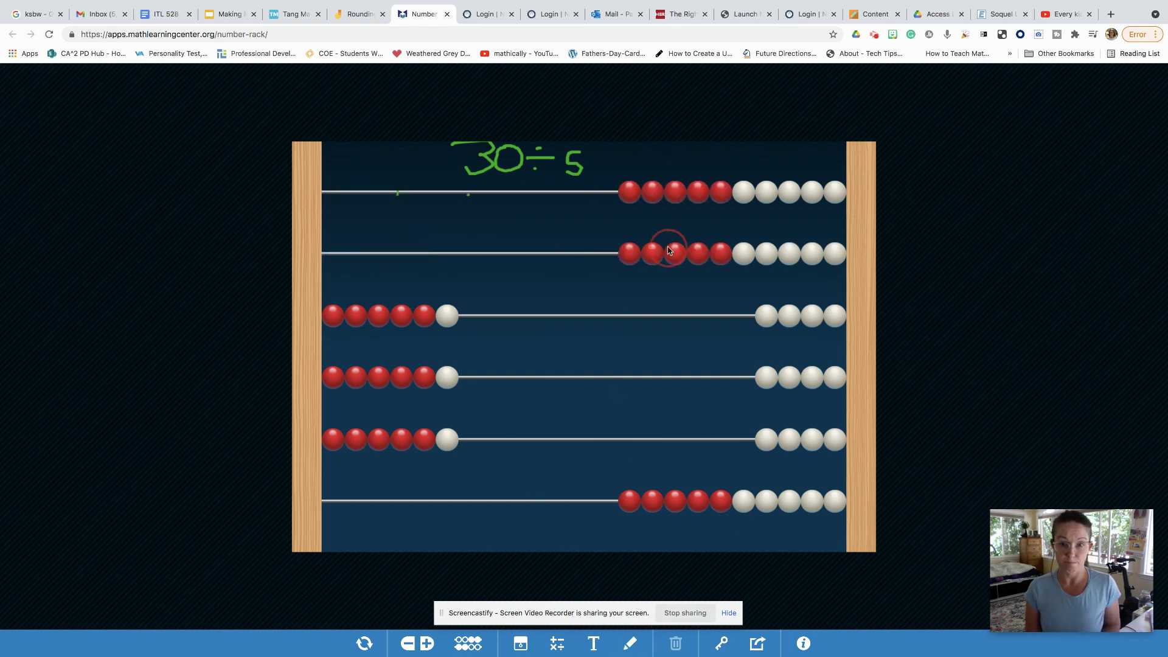
click(326, 321)
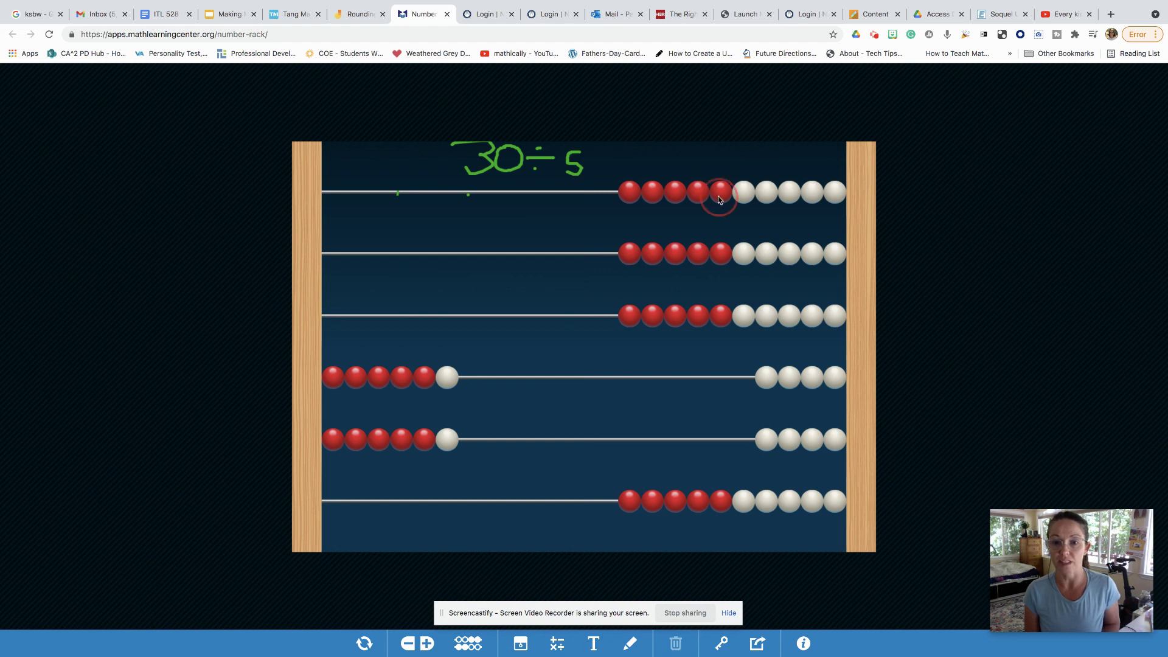
drag(718, 196, 639, 196)
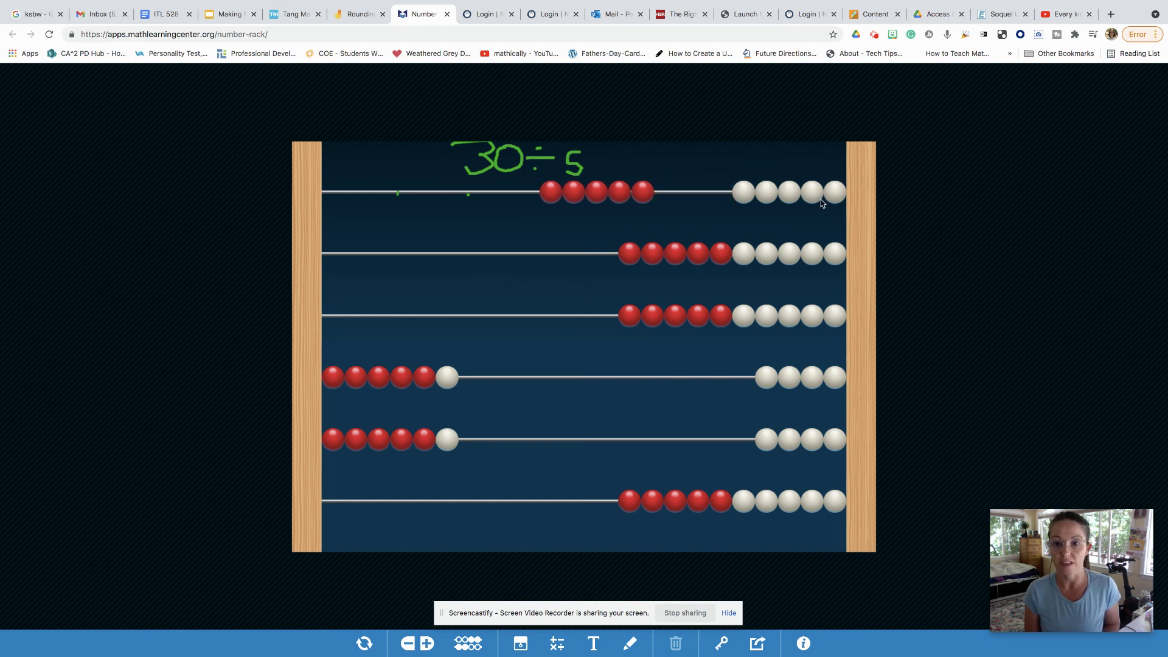
drag(821, 204, 770, 216)
drag(723, 261, 648, 255)
drag(833, 260, 780, 255)
drag(720, 323, 639, 316)
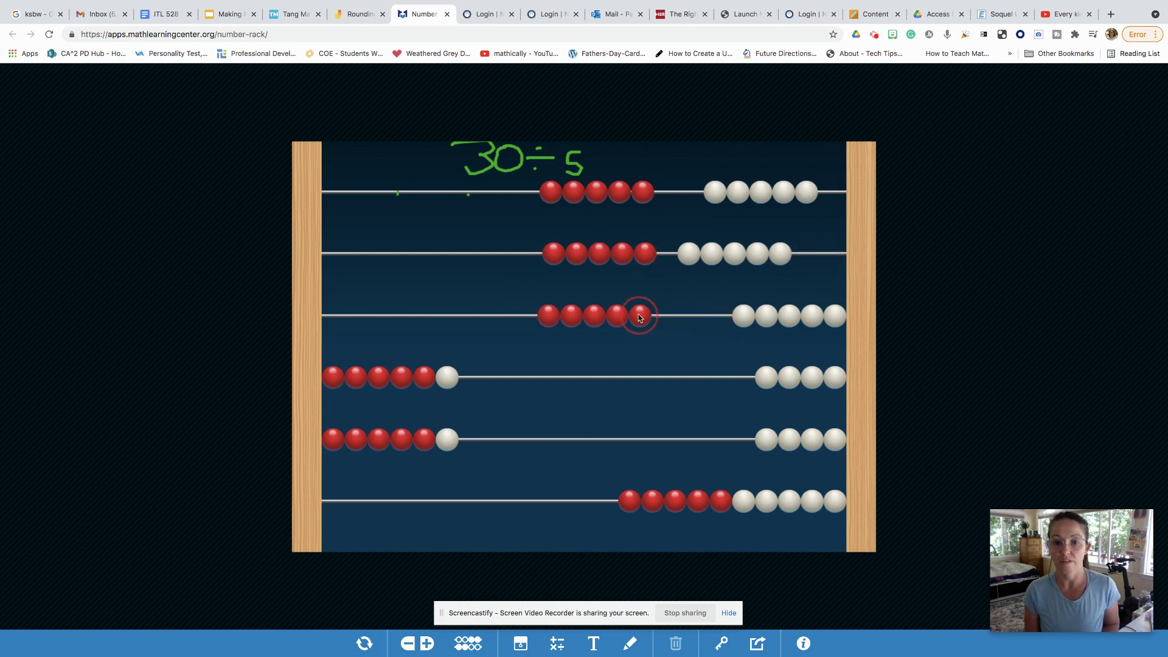
drag(835, 326, 790, 322)
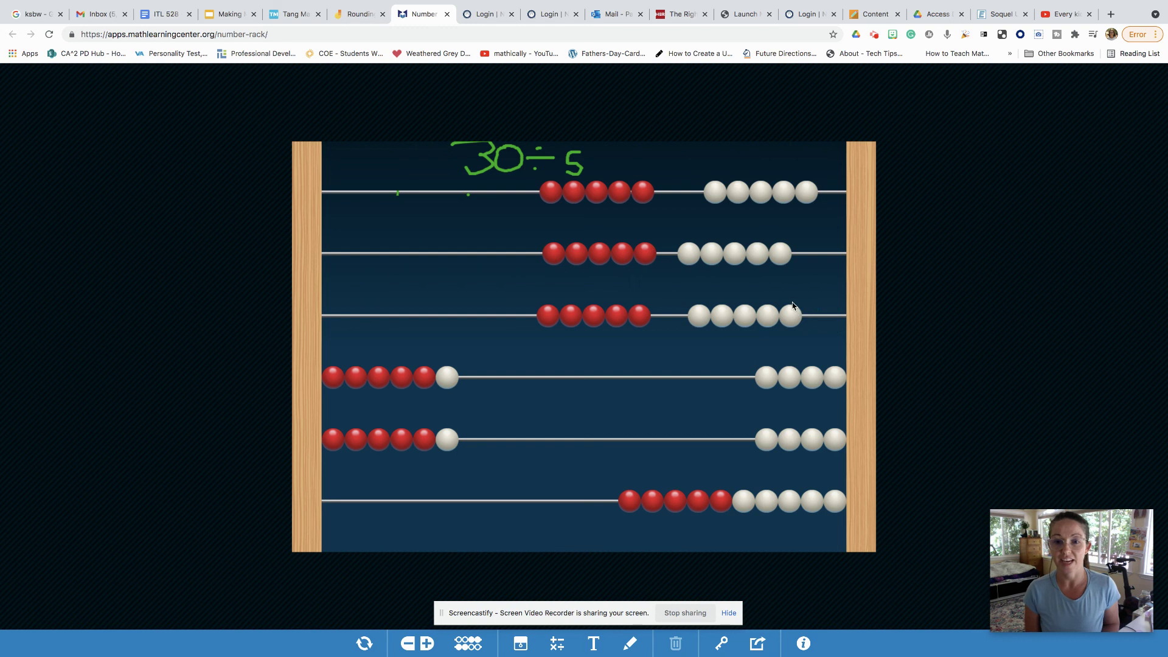
Write = 6 after 30 ÷ 5 to complete the equation.
click(630, 644)
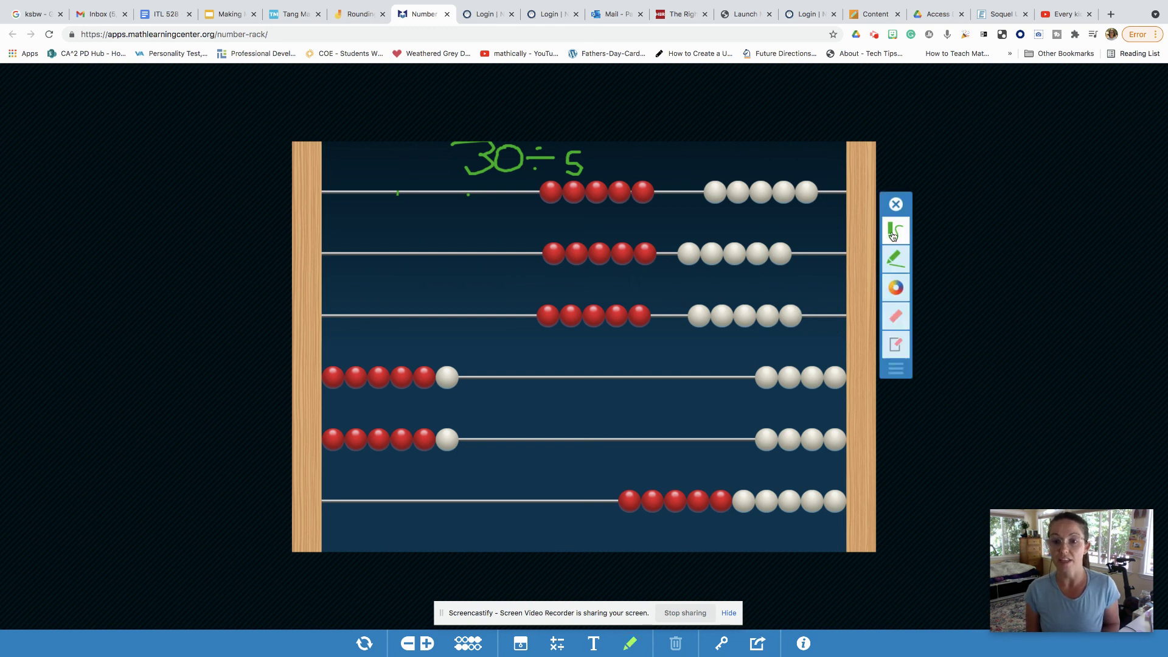
drag(600, 157, 617, 161)
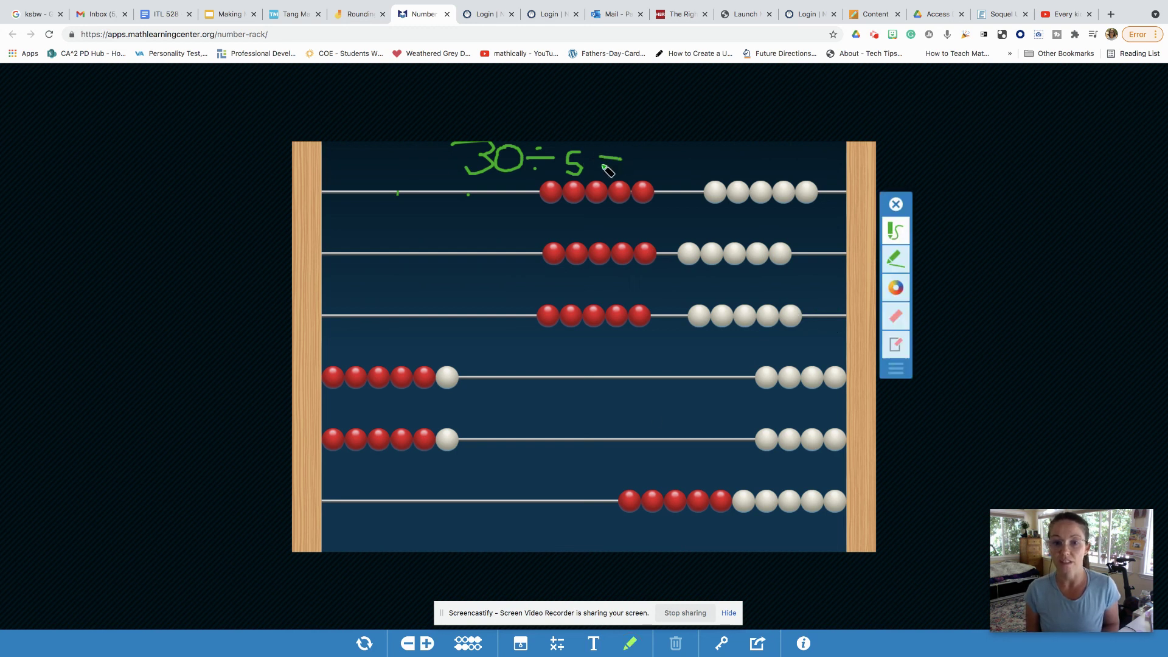
mouse_move(602, 166)
mouse_down()
mouse_move(641, 154)
mouse_move(652, 167)
mouse_up()
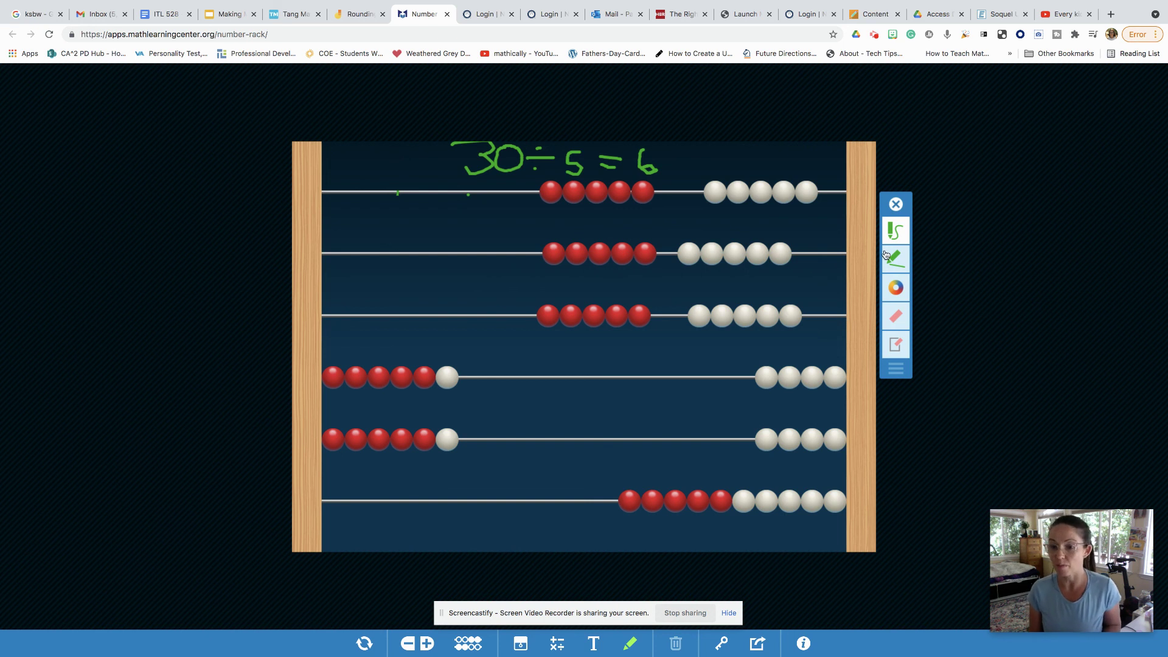
Erase 30 ÷ 5 = 6 and write 41 ÷ 3 above the rack in its place.
click(894, 317)
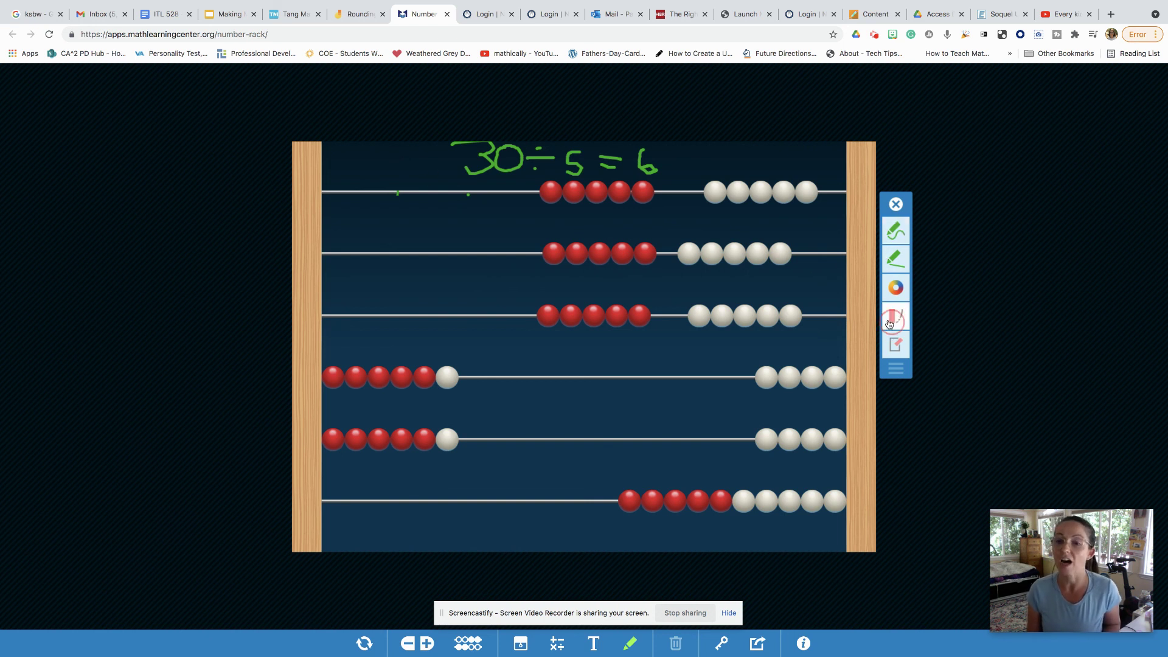
mouse_move(467, 174)
mouse_down()
mouse_move(549, 170)
mouse_move(527, 157)
mouse_move(608, 162)
mouse_move(613, 140)
mouse_up()
click(894, 232)
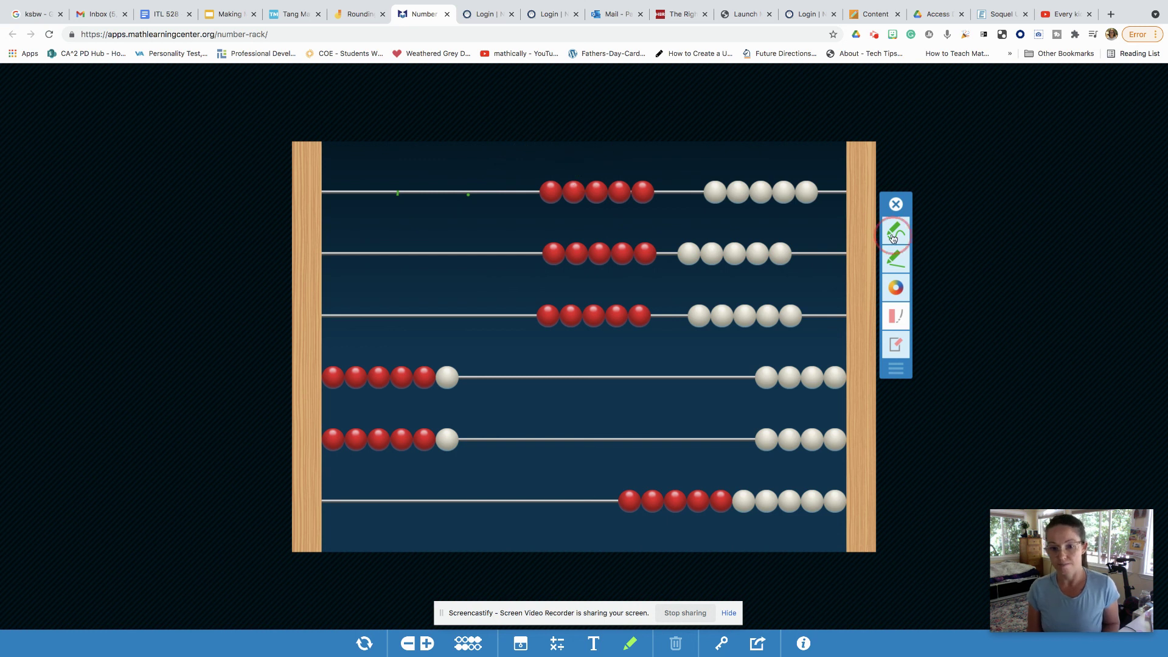
drag(481, 152, 501, 168)
mouse_move(491, 149)
mouse_down()
mouse_move(490, 178)
mouse_move(529, 152)
mouse_move(524, 173)
mouse_move(550, 147)
mouse_move(568, 173)
mouse_move(542, 172)
mouse_up()
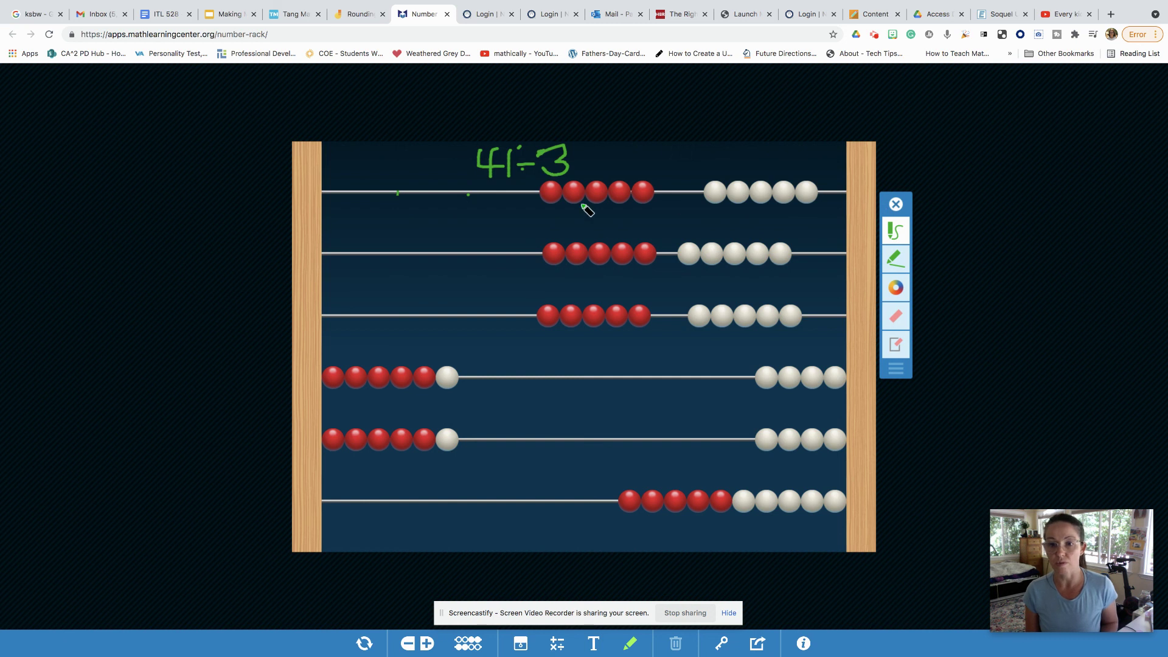
click(546, 195)
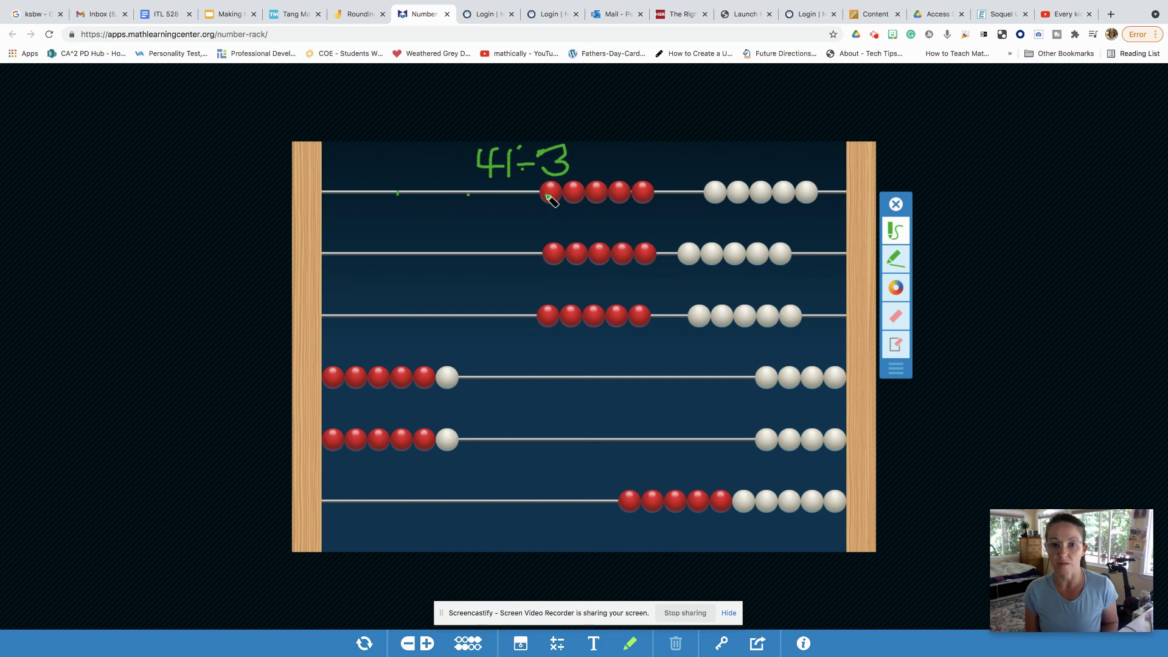
click(895, 204)
Push rows 1–4's red beads back right and move three white beads left on row five.
drag(552, 196, 728, 192)
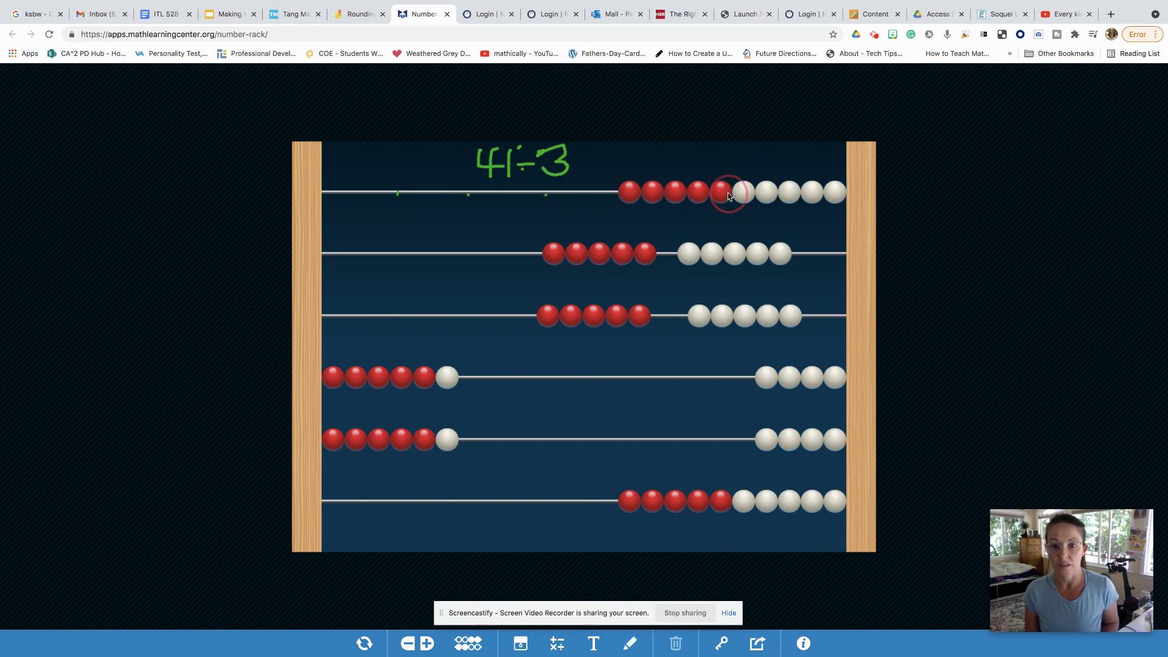
drag(552, 257, 695, 250)
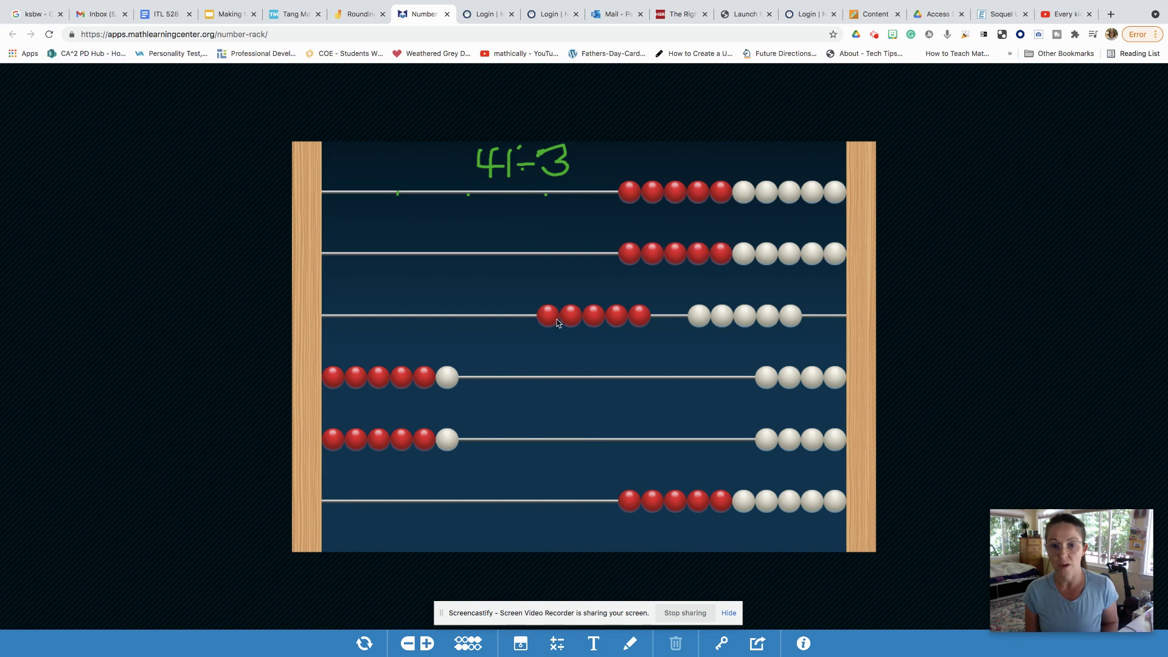
drag(552, 320, 681, 317)
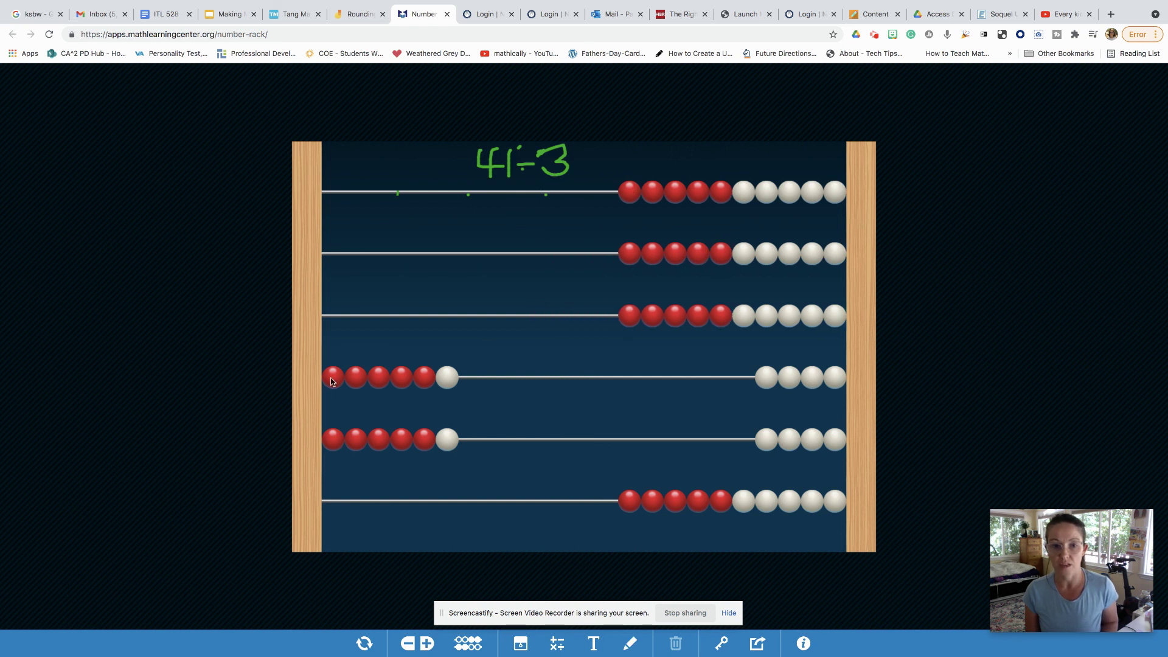
drag(332, 382, 660, 395)
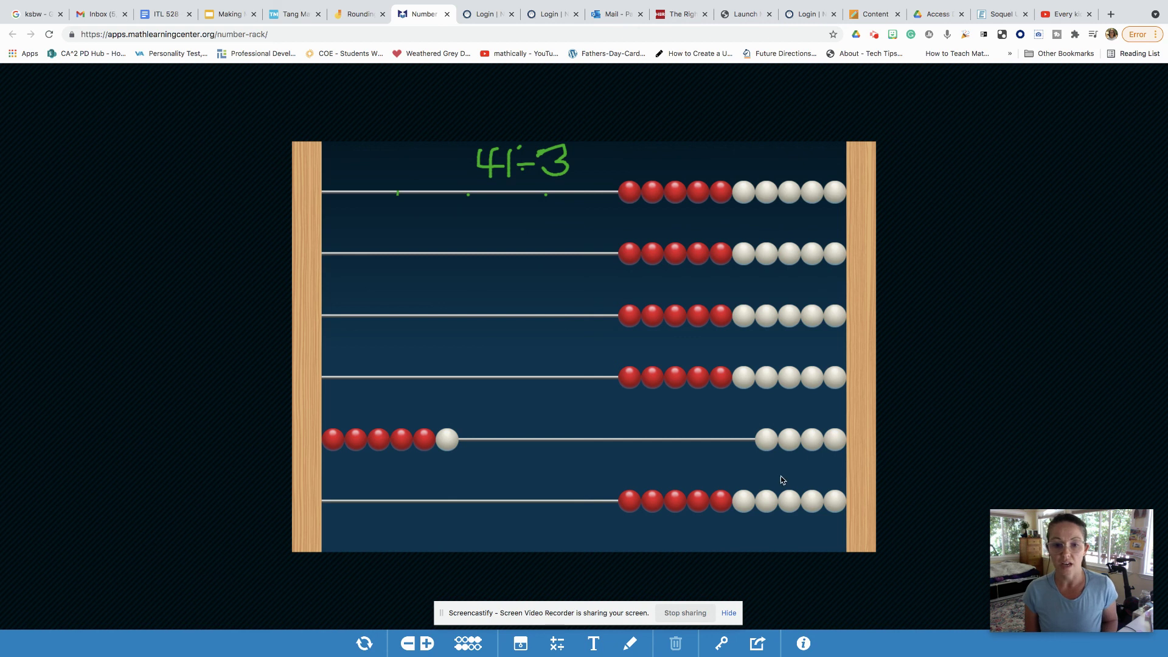
drag(818, 448, 521, 450)
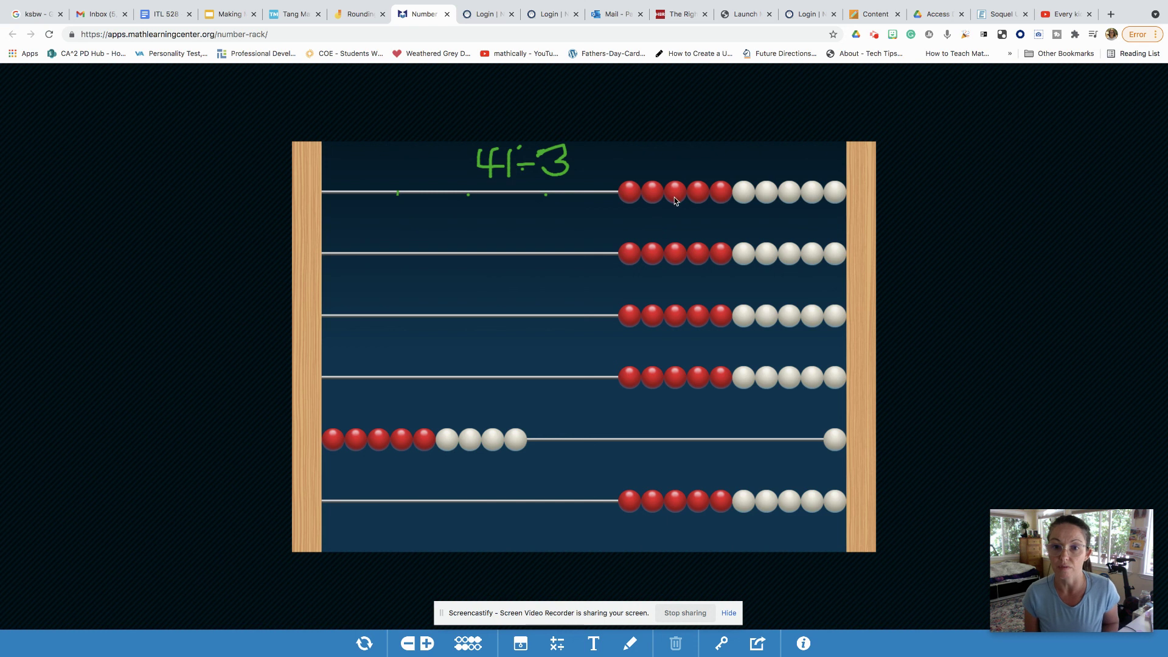
Split rows 1–4 each into three groups of three beads with one bead left over.
drag(674, 197, 591, 202)
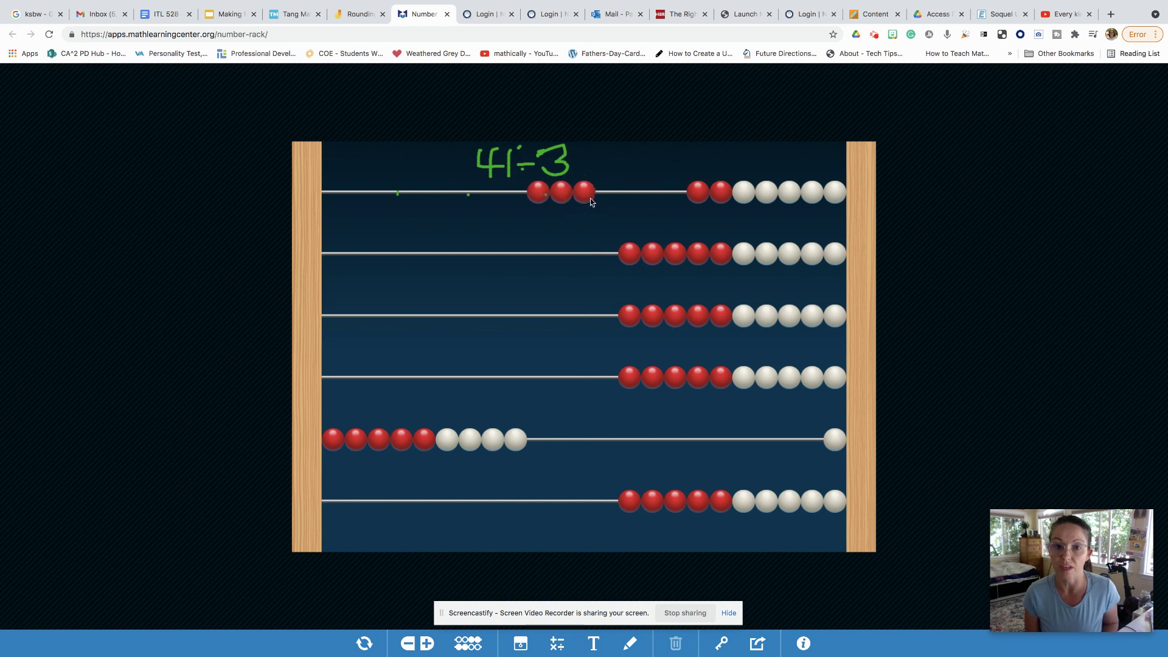
drag(747, 201, 693, 194)
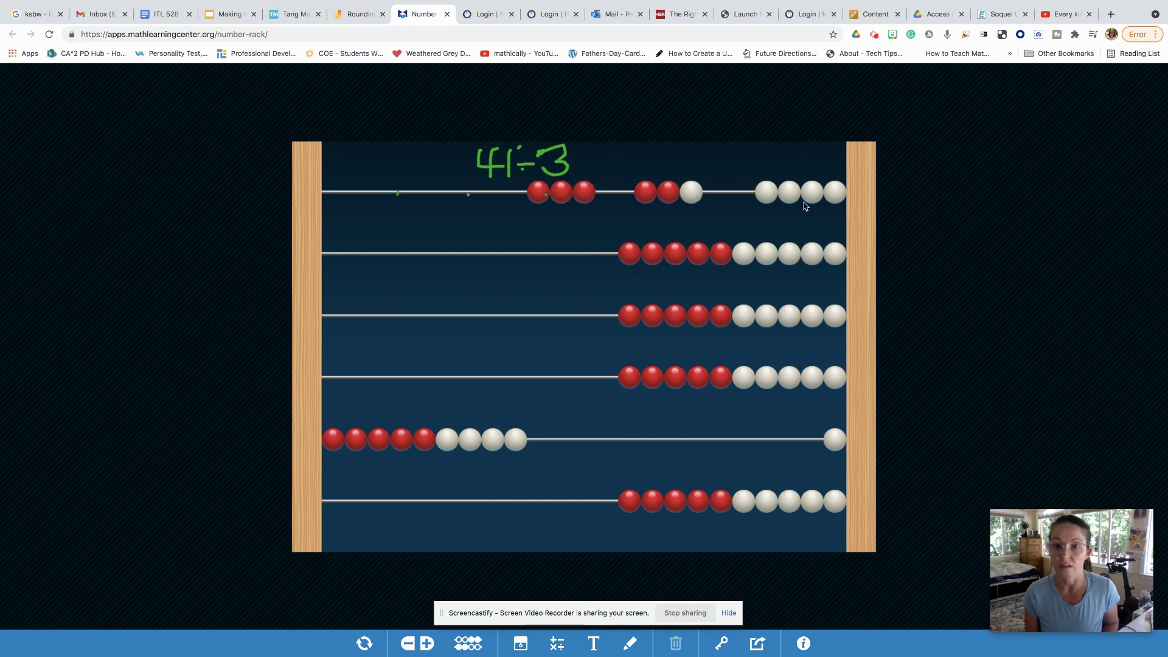
drag(812, 200, 776, 199)
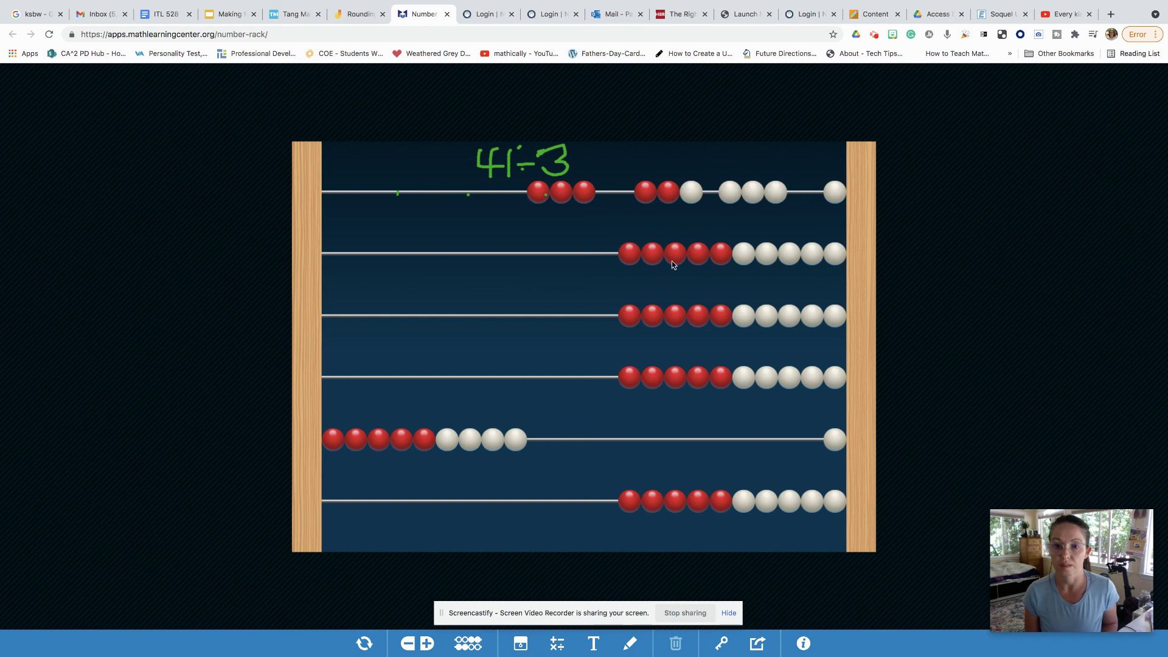
drag(671, 260, 589, 261)
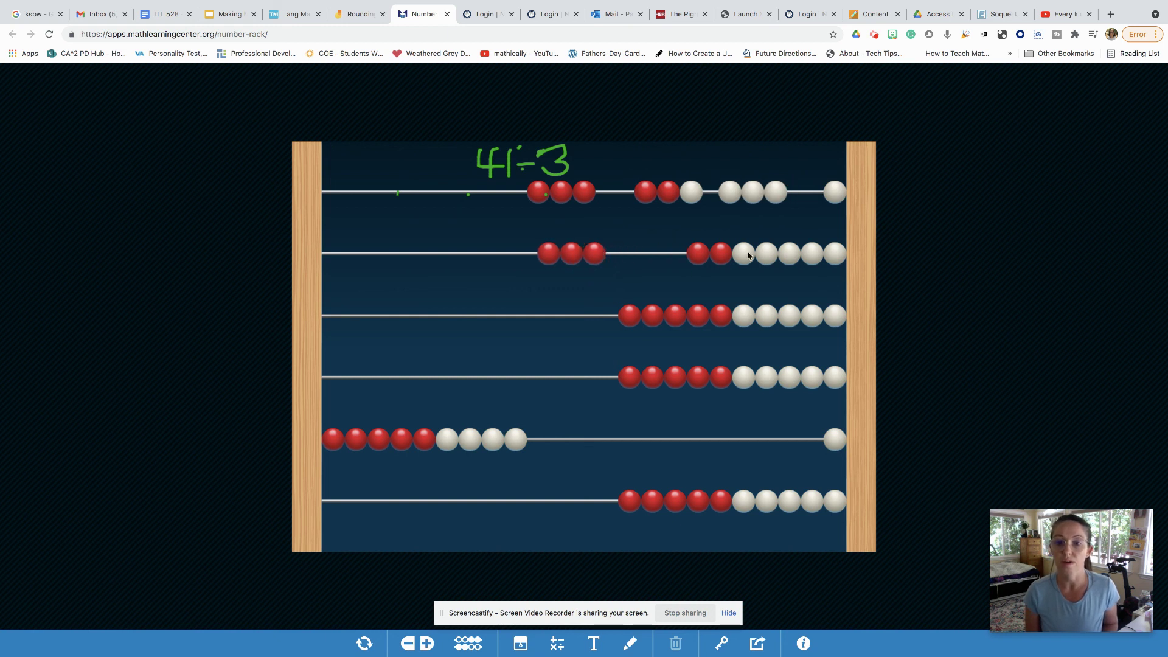
drag(748, 255, 689, 263)
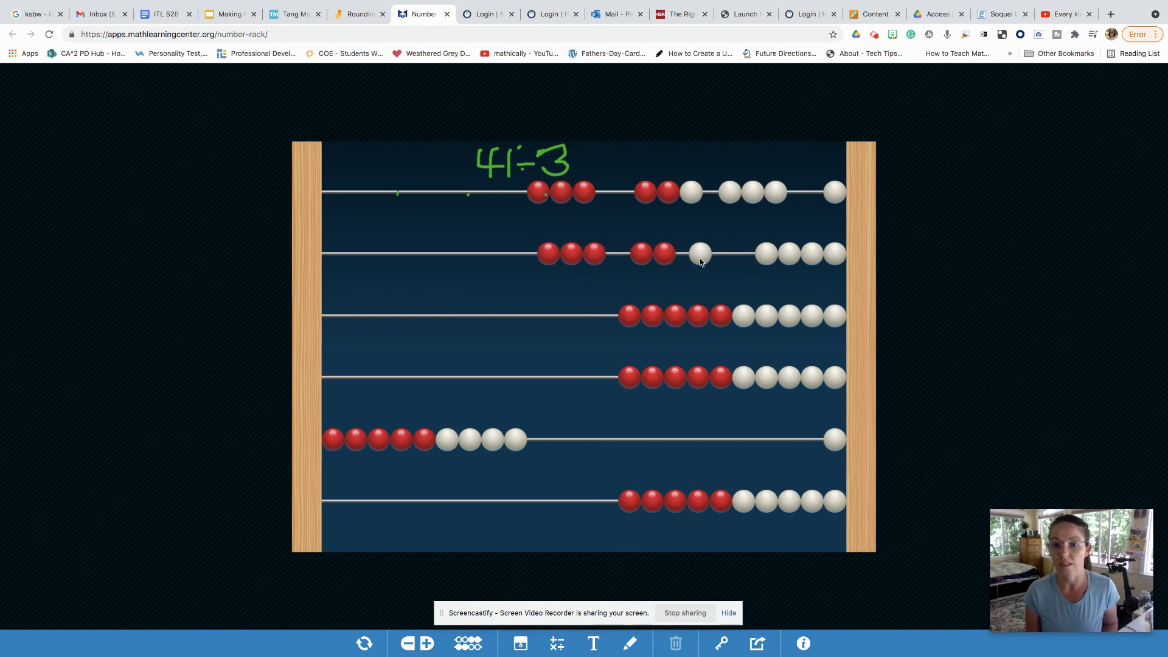
drag(813, 256, 778, 261)
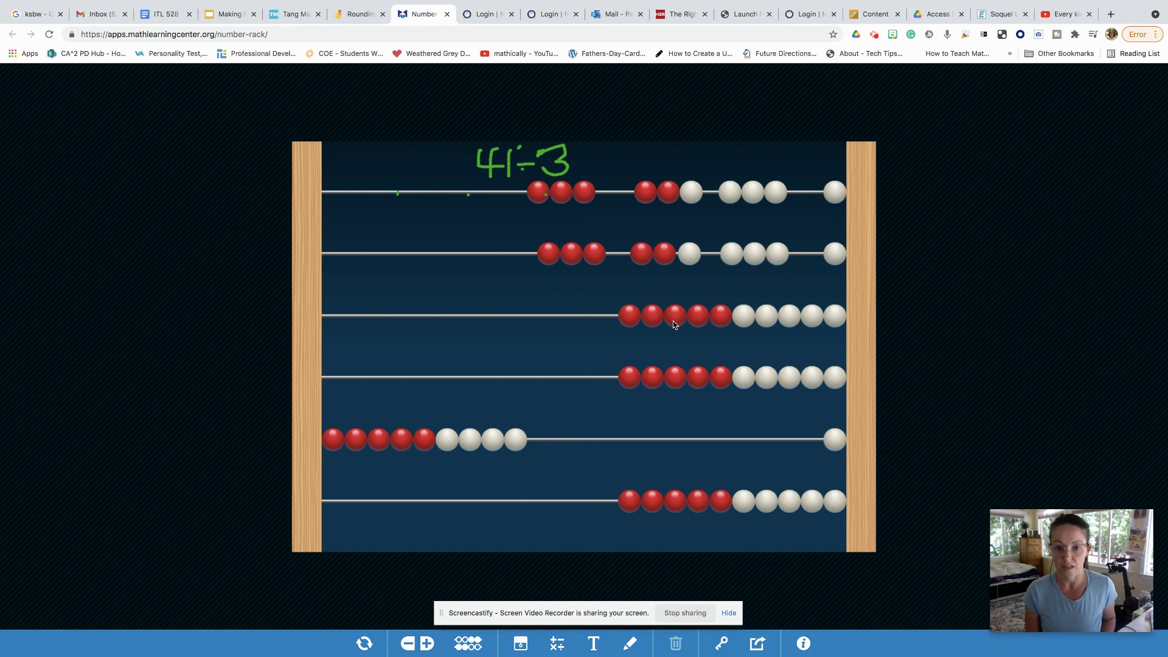
drag(673, 320, 594, 327)
drag(745, 321, 695, 318)
drag(812, 322, 765, 317)
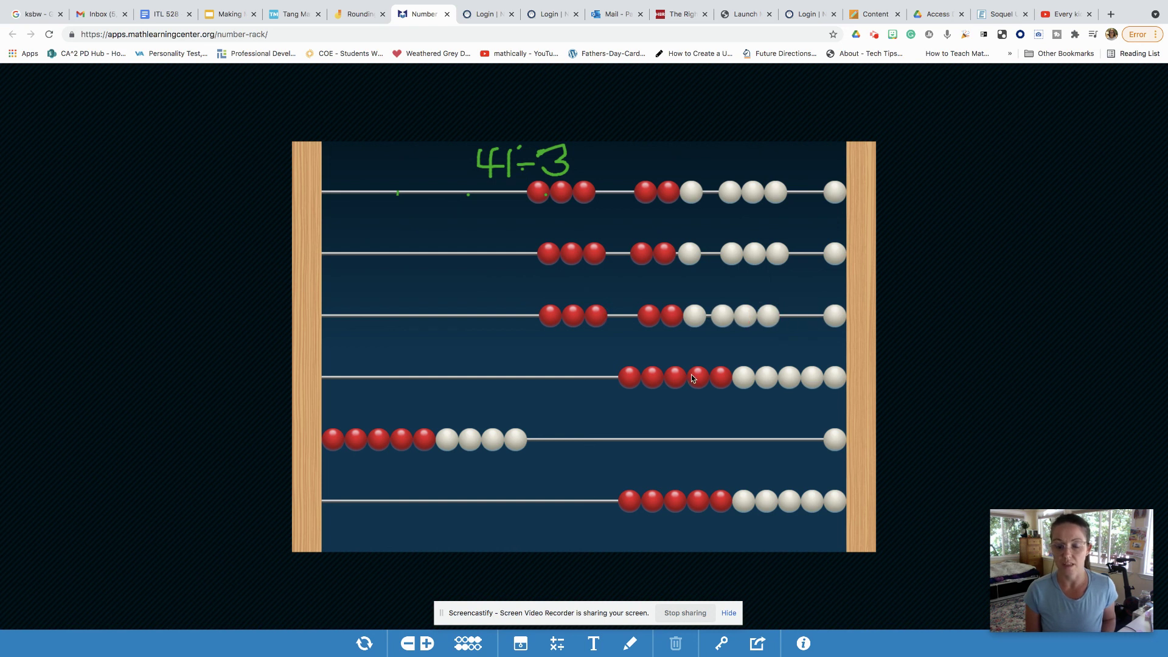
drag(677, 377, 631, 393)
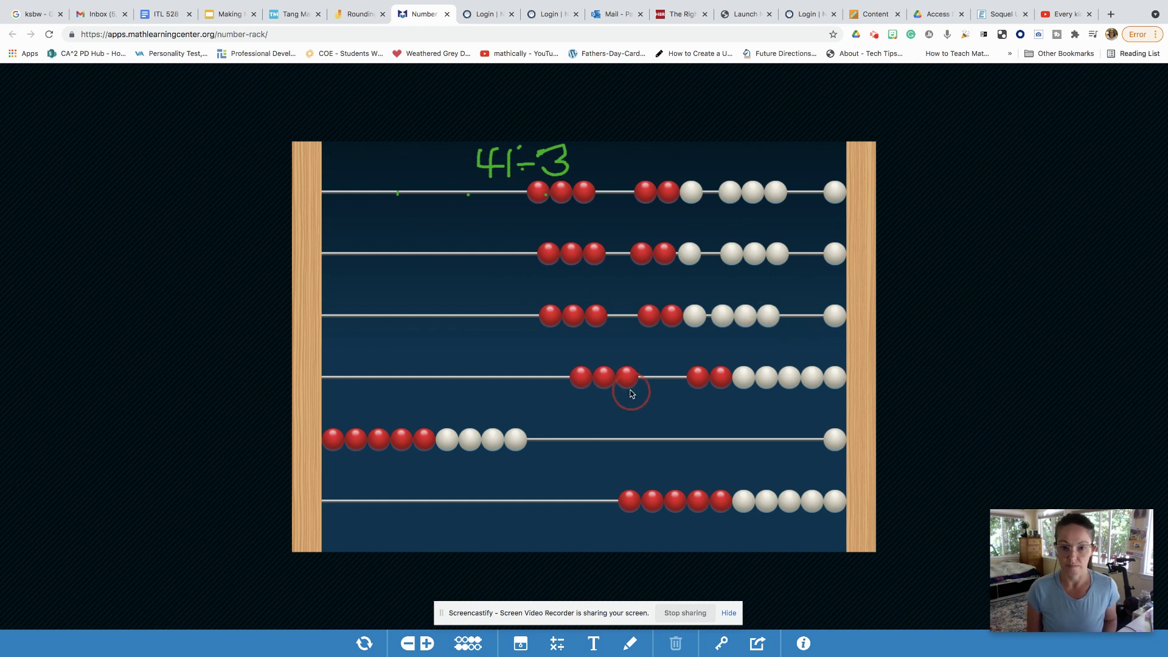
drag(741, 385, 716, 383)
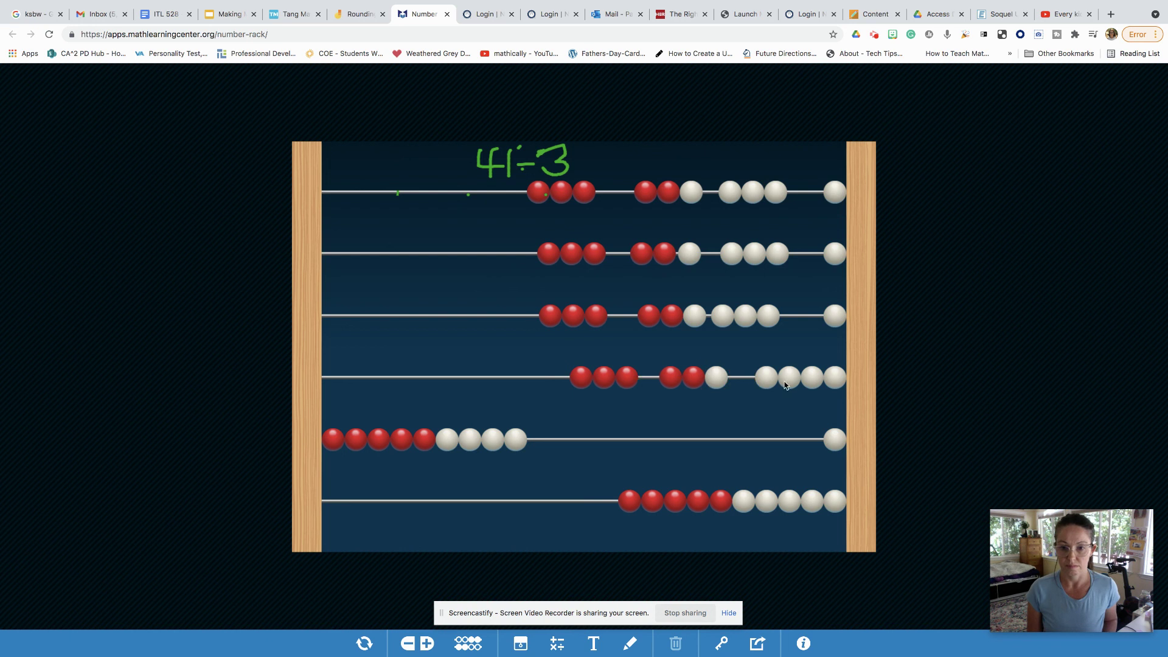
drag(815, 384, 791, 378)
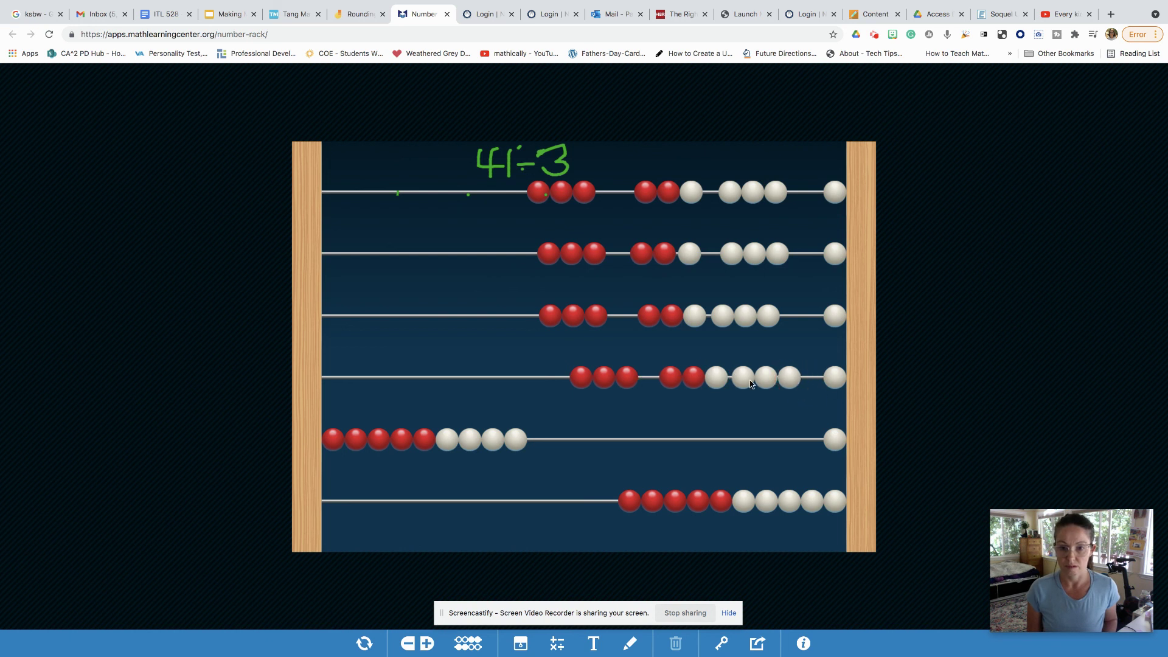
Label the groups of three 1 through 12 in green and loop the top three rows' leftover beads.
click(628, 643)
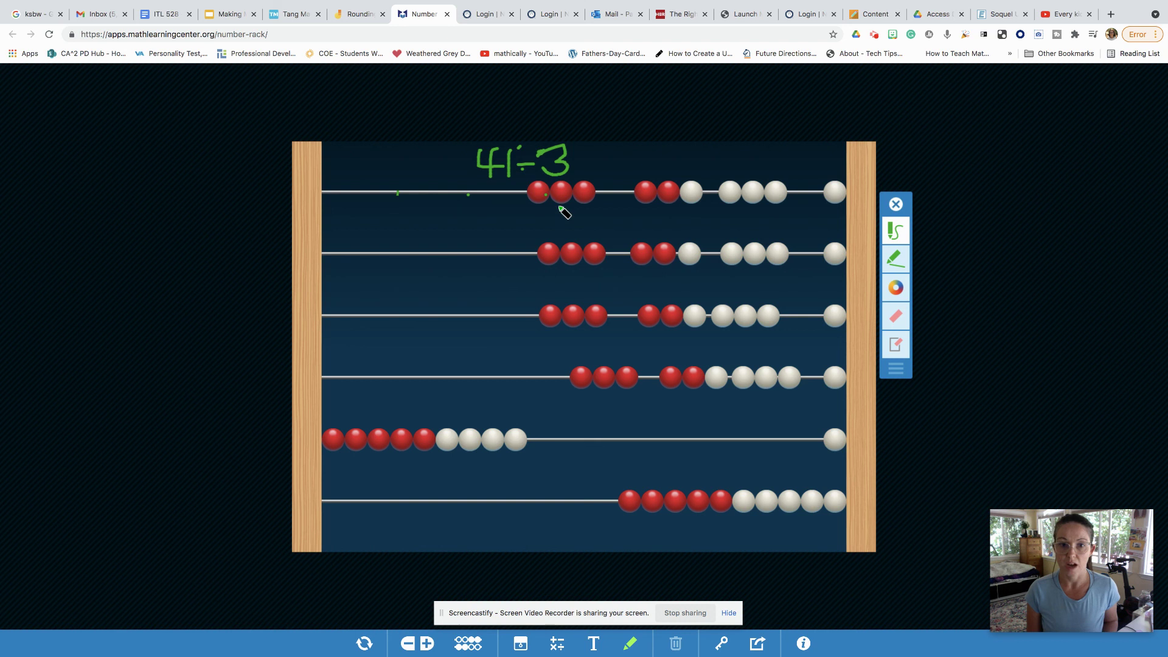
drag(569, 208, 567, 223)
mouse_move(642, 207)
mouse_down()
mouse_move(753, 215)
mouse_move(737, 220)
mouse_up()
mouse_move(582, 271)
mouse_down()
mouse_move(600, 279)
mouse_move(597, 291)
mouse_up()
mouse_move(669, 268)
mouse_down()
mouse_move(655, 270)
mouse_move(667, 276)
mouse_move(656, 287)
mouse_up()
mouse_move(738, 266)
mouse_down()
mouse_move(744, 285)
mouse_move(734, 279)
mouse_up()
mouse_move(576, 329)
mouse_down()
mouse_move(596, 334)
mouse_move(590, 346)
mouse_up()
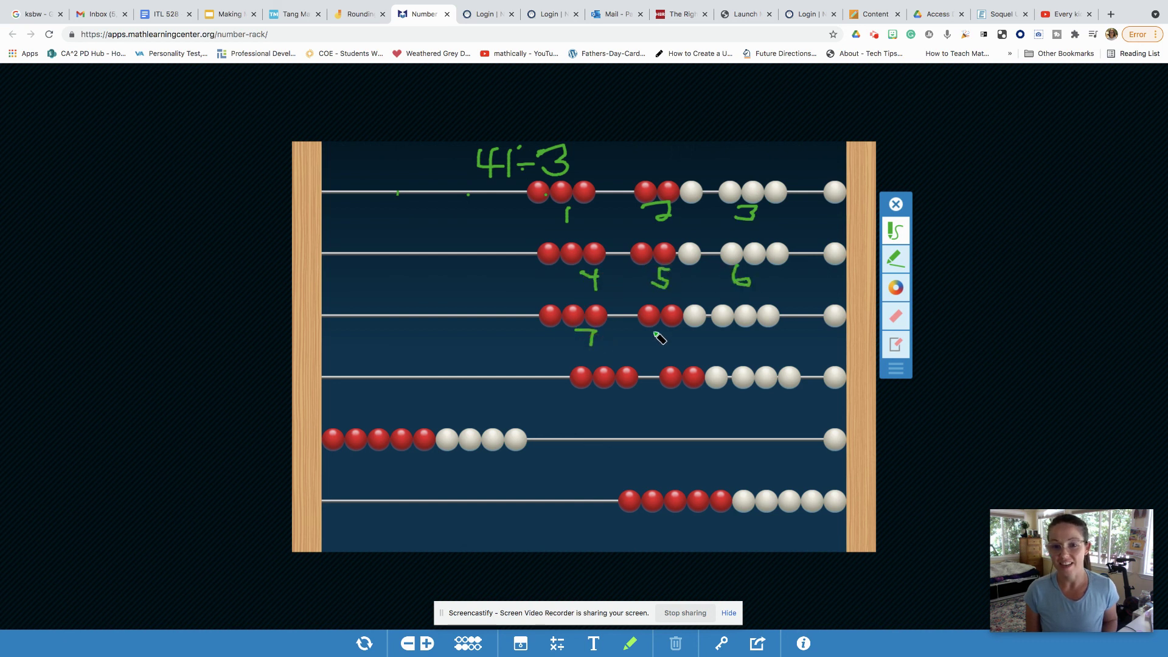
drag(670, 326, 660, 342)
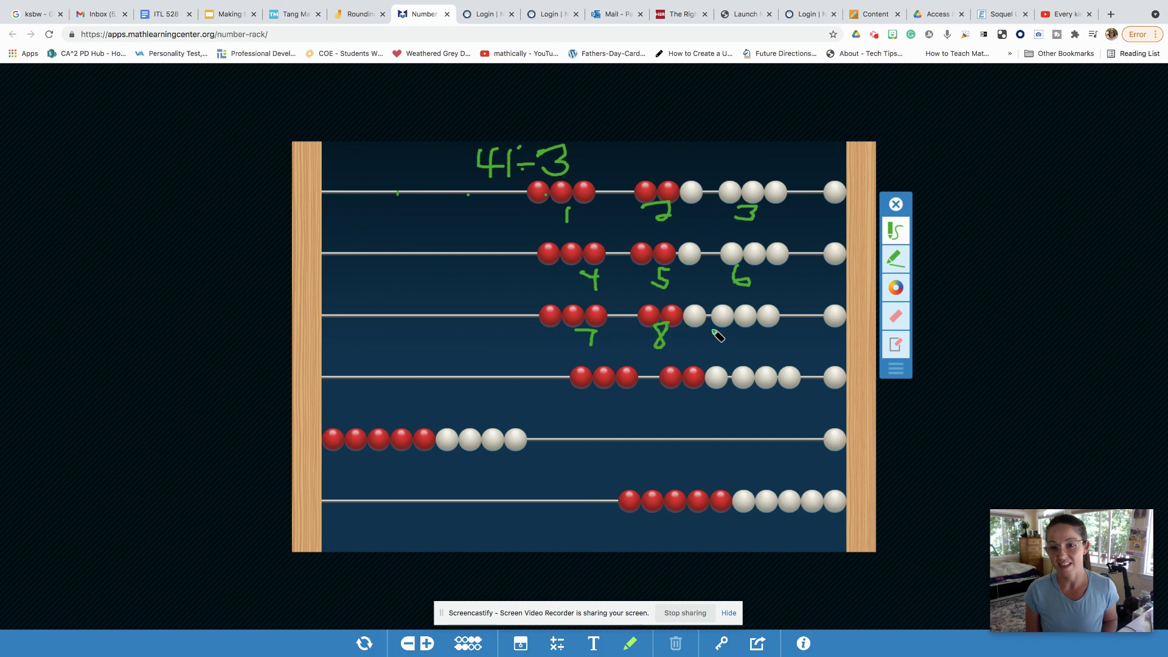
drag(743, 323, 738, 347)
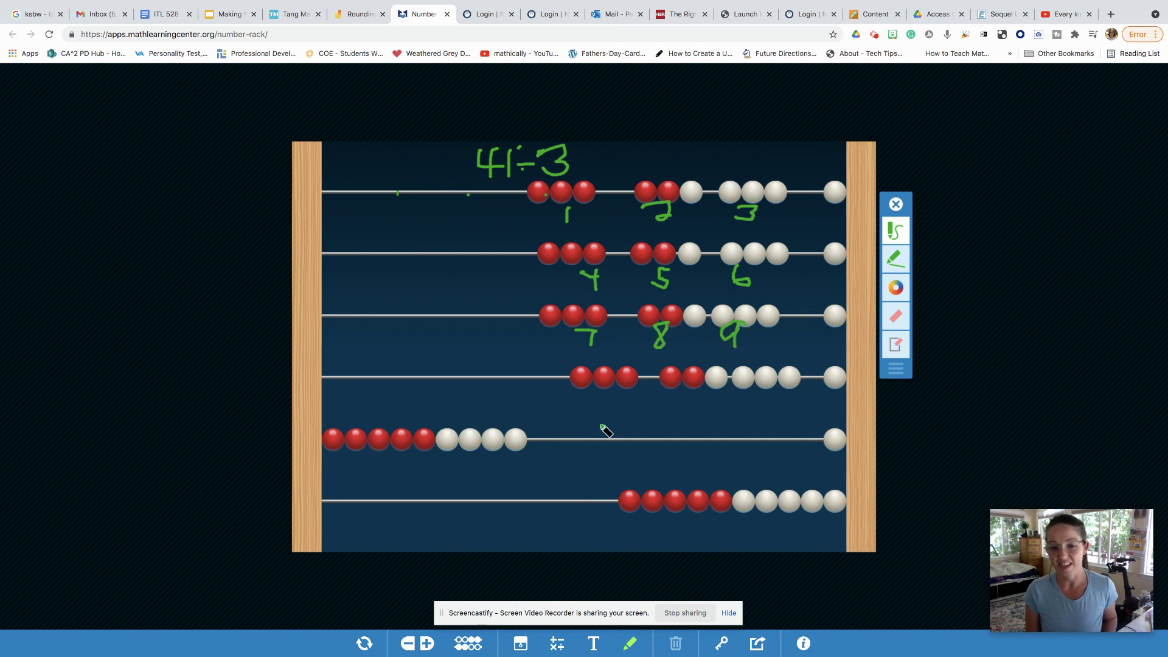
mouse_move(596, 394)
mouse_down()
mouse_move(595, 409)
mouse_move(622, 399)
mouse_move(756, 411)
mouse_move(783, 397)
mouse_move(774, 407)
mouse_move(788, 412)
mouse_up()
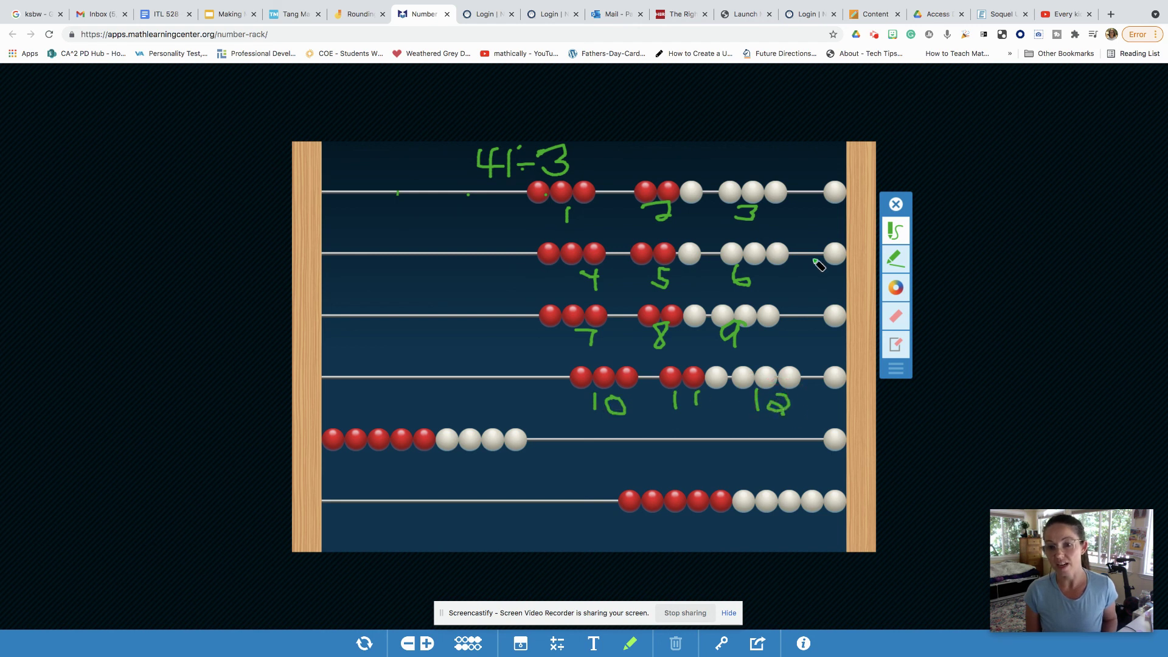
mouse_move(814, 173)
mouse_down()
mouse_move(850, 175)
mouse_move(861, 256)
mouse_move(852, 334)
mouse_move(818, 331)
mouse_move(826, 180)
mouse_up()
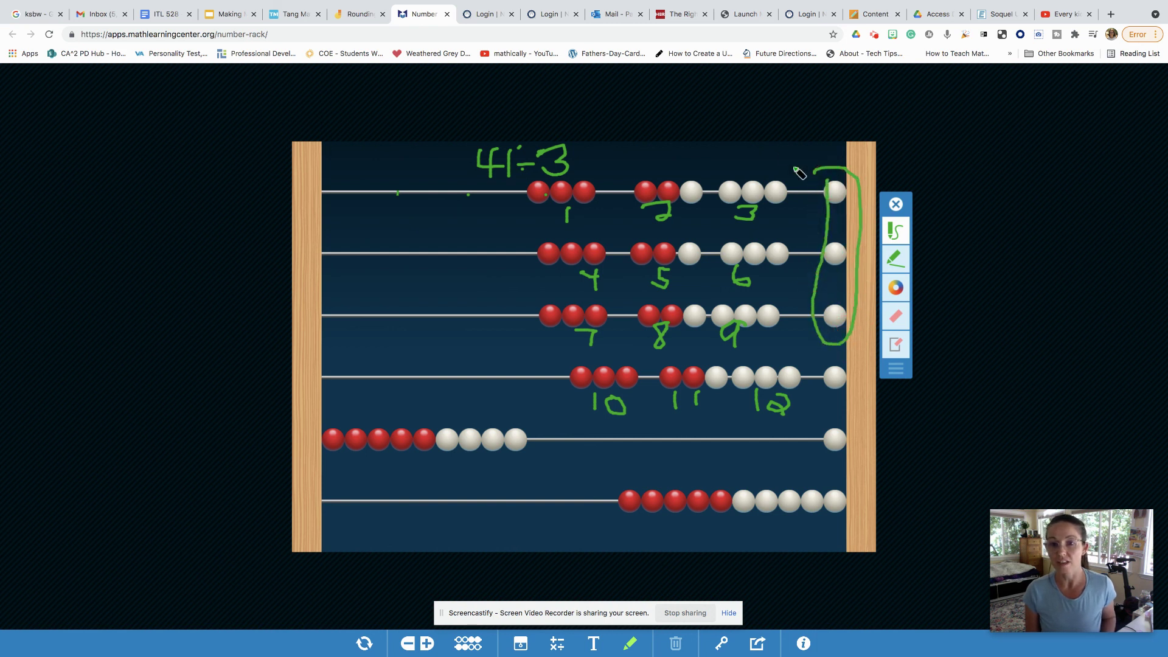
Label the loop 13, circle rows 4–5's leftover beads, and finish the equation as 41 ÷ 3 = 13 r2.
mouse_move(783, 145)
mouse_down()
mouse_move(780, 163)
mouse_move(808, 149)
mouse_move(796, 167)
mouse_up()
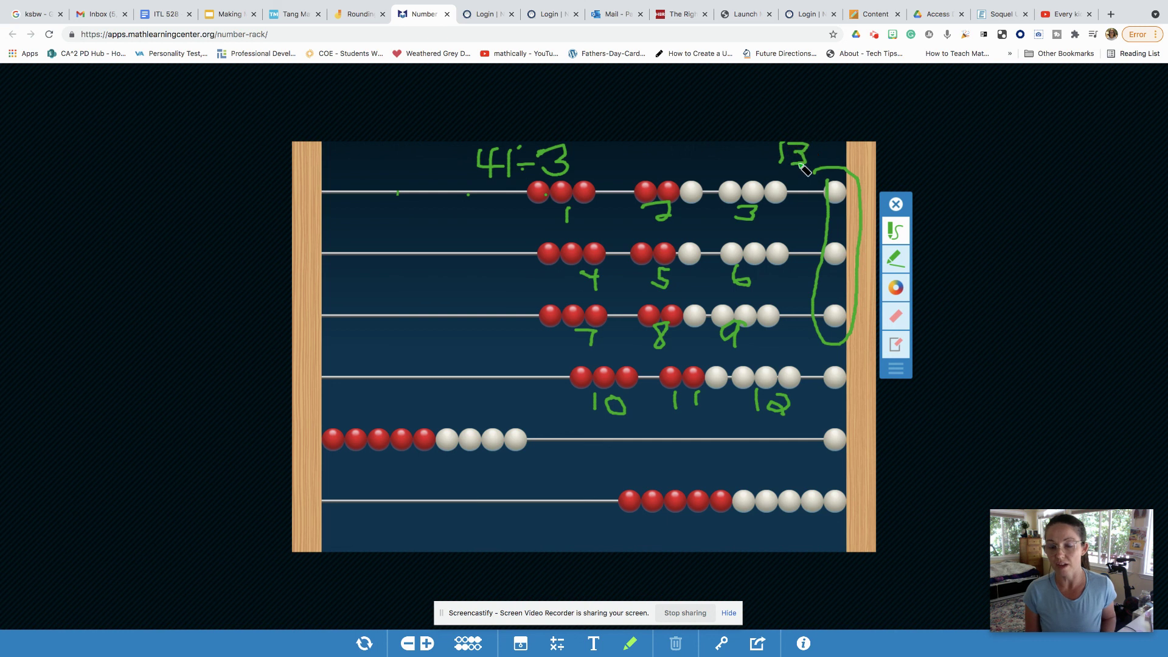
mouse_move(805, 353)
mouse_down()
mouse_move(845, 379)
mouse_move(835, 455)
mouse_move(810, 425)
mouse_move(819, 367)
mouse_up()
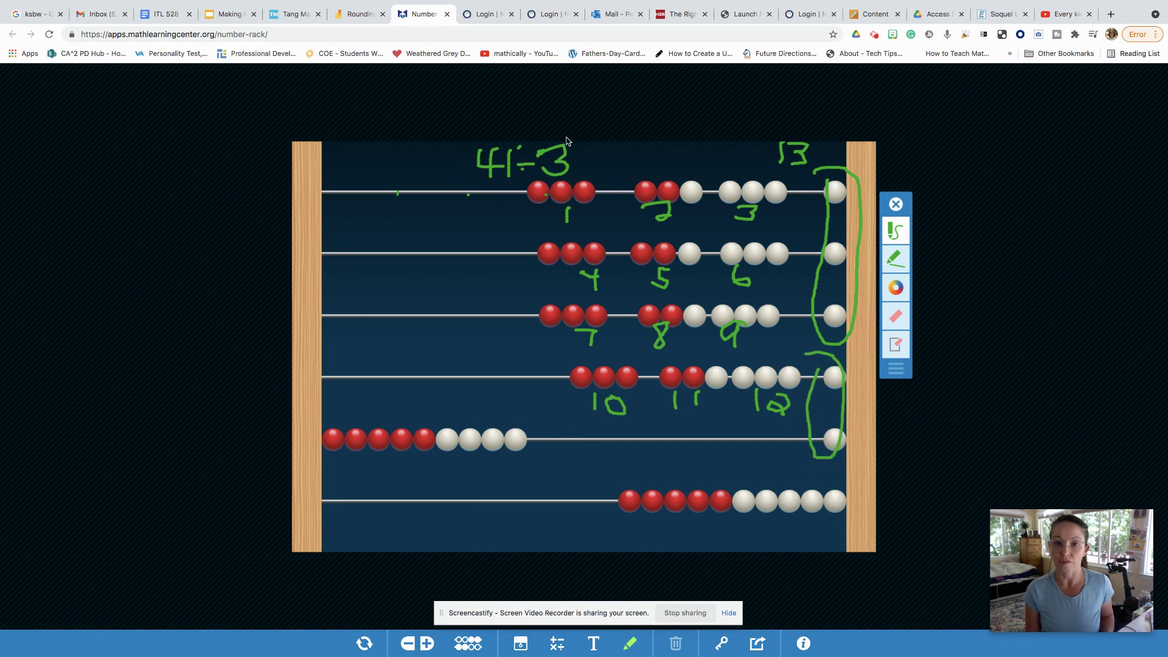
mouse_move(572, 152)
mouse_down()
mouse_move(610, 169)
mouse_move(617, 151)
mouse_move(629, 170)
mouse_move(664, 146)
mouse_move(667, 161)
mouse_move(679, 157)
mouse_up()
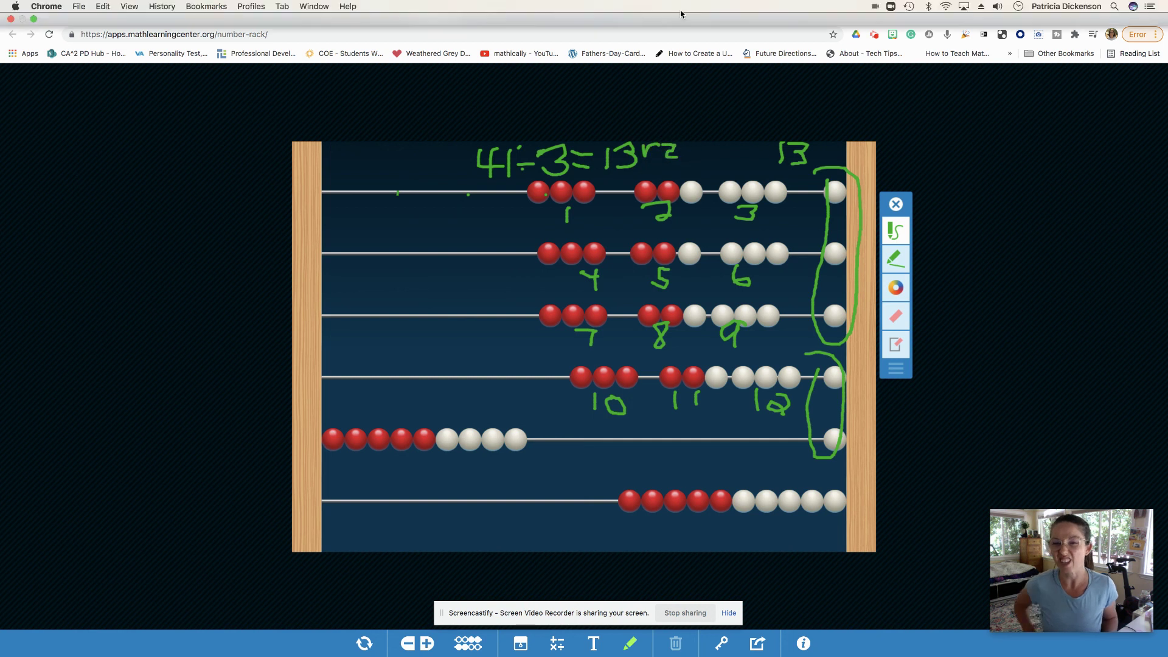